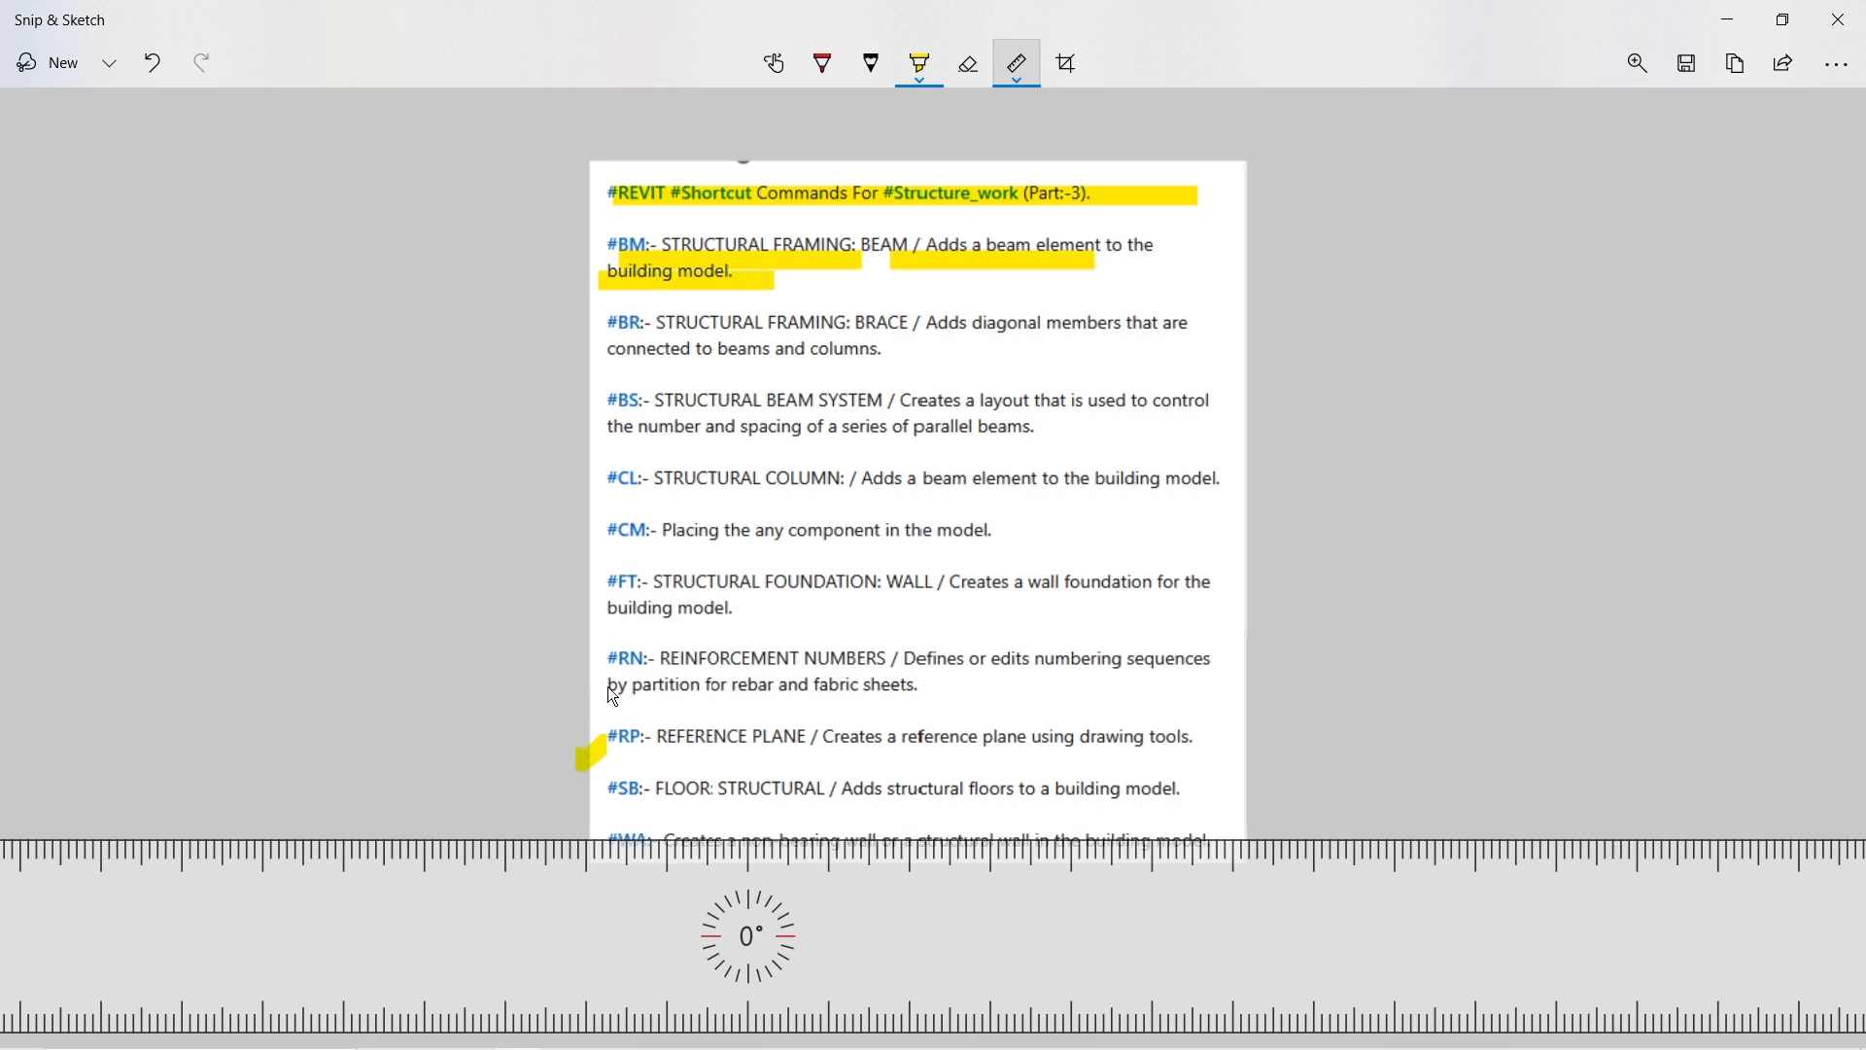
Move the ruler over the shortcut list so that it sits just below the BS beam system entry.
left_click_drag(618, 862, 663, 355)
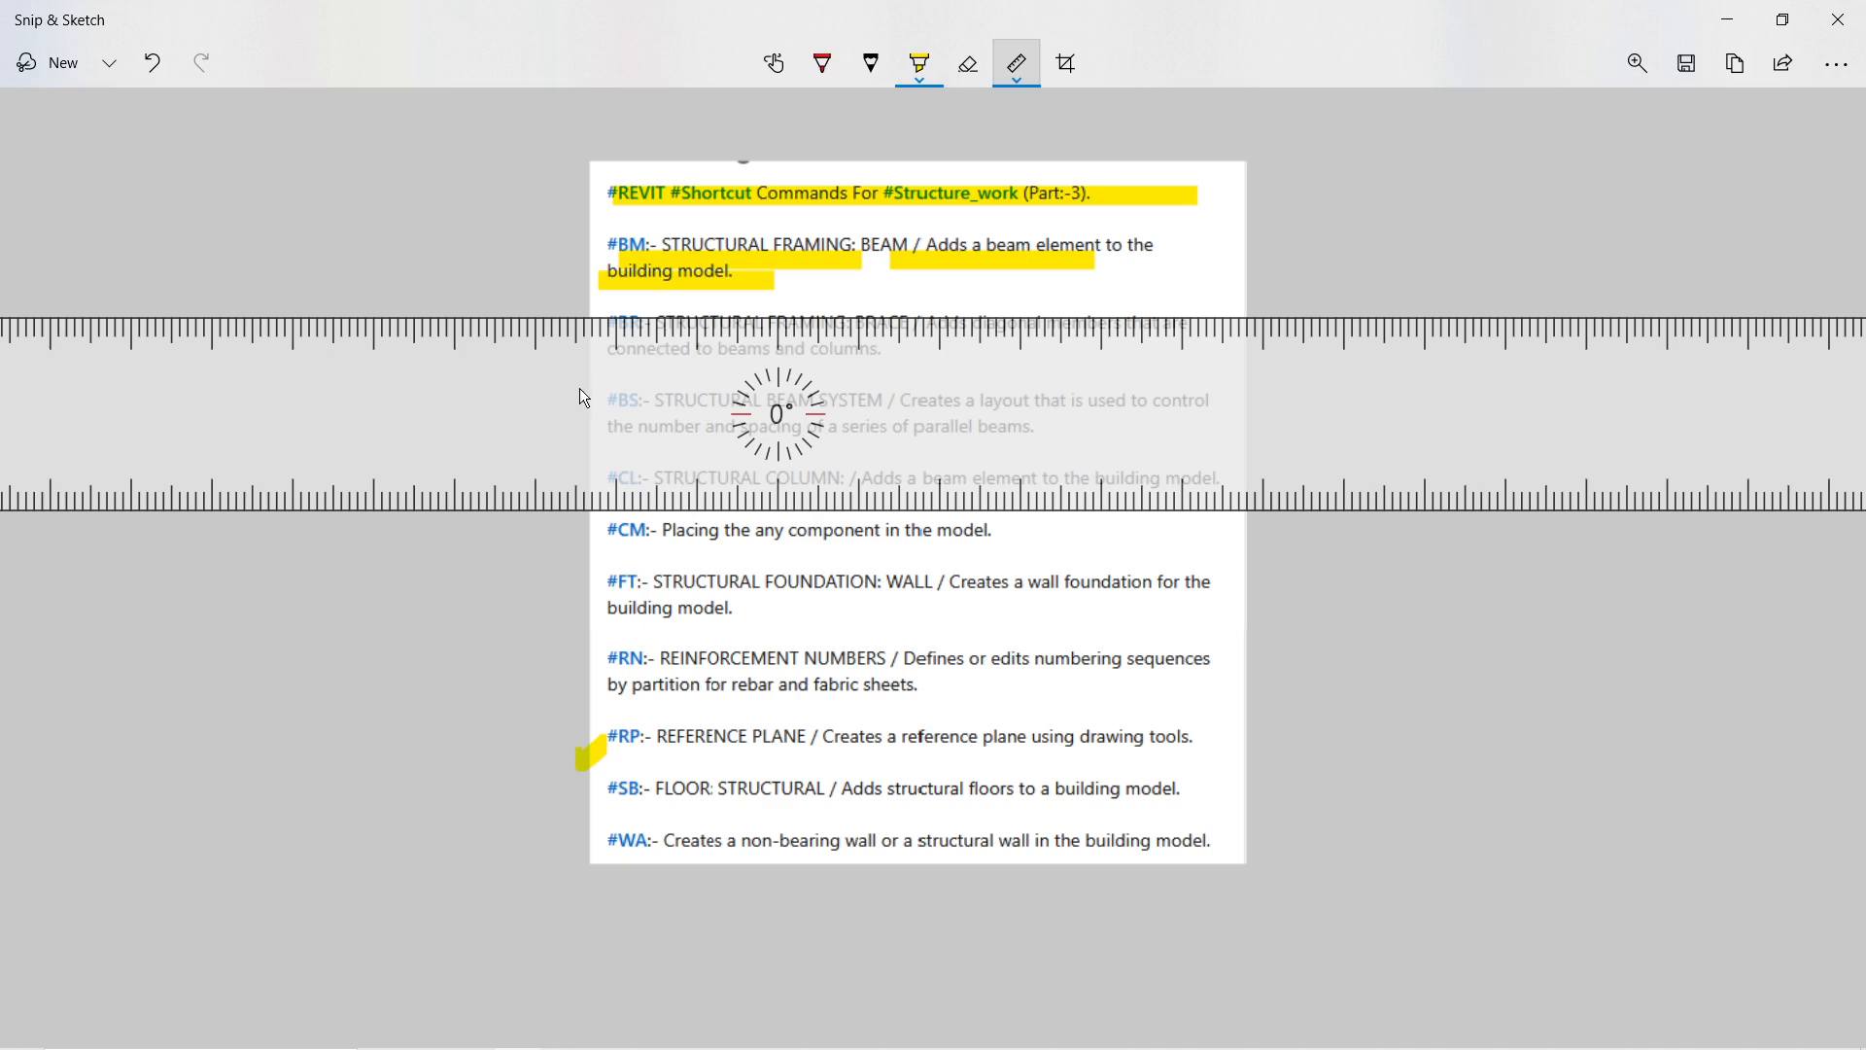
left_click_drag(573, 394, 579, 521)
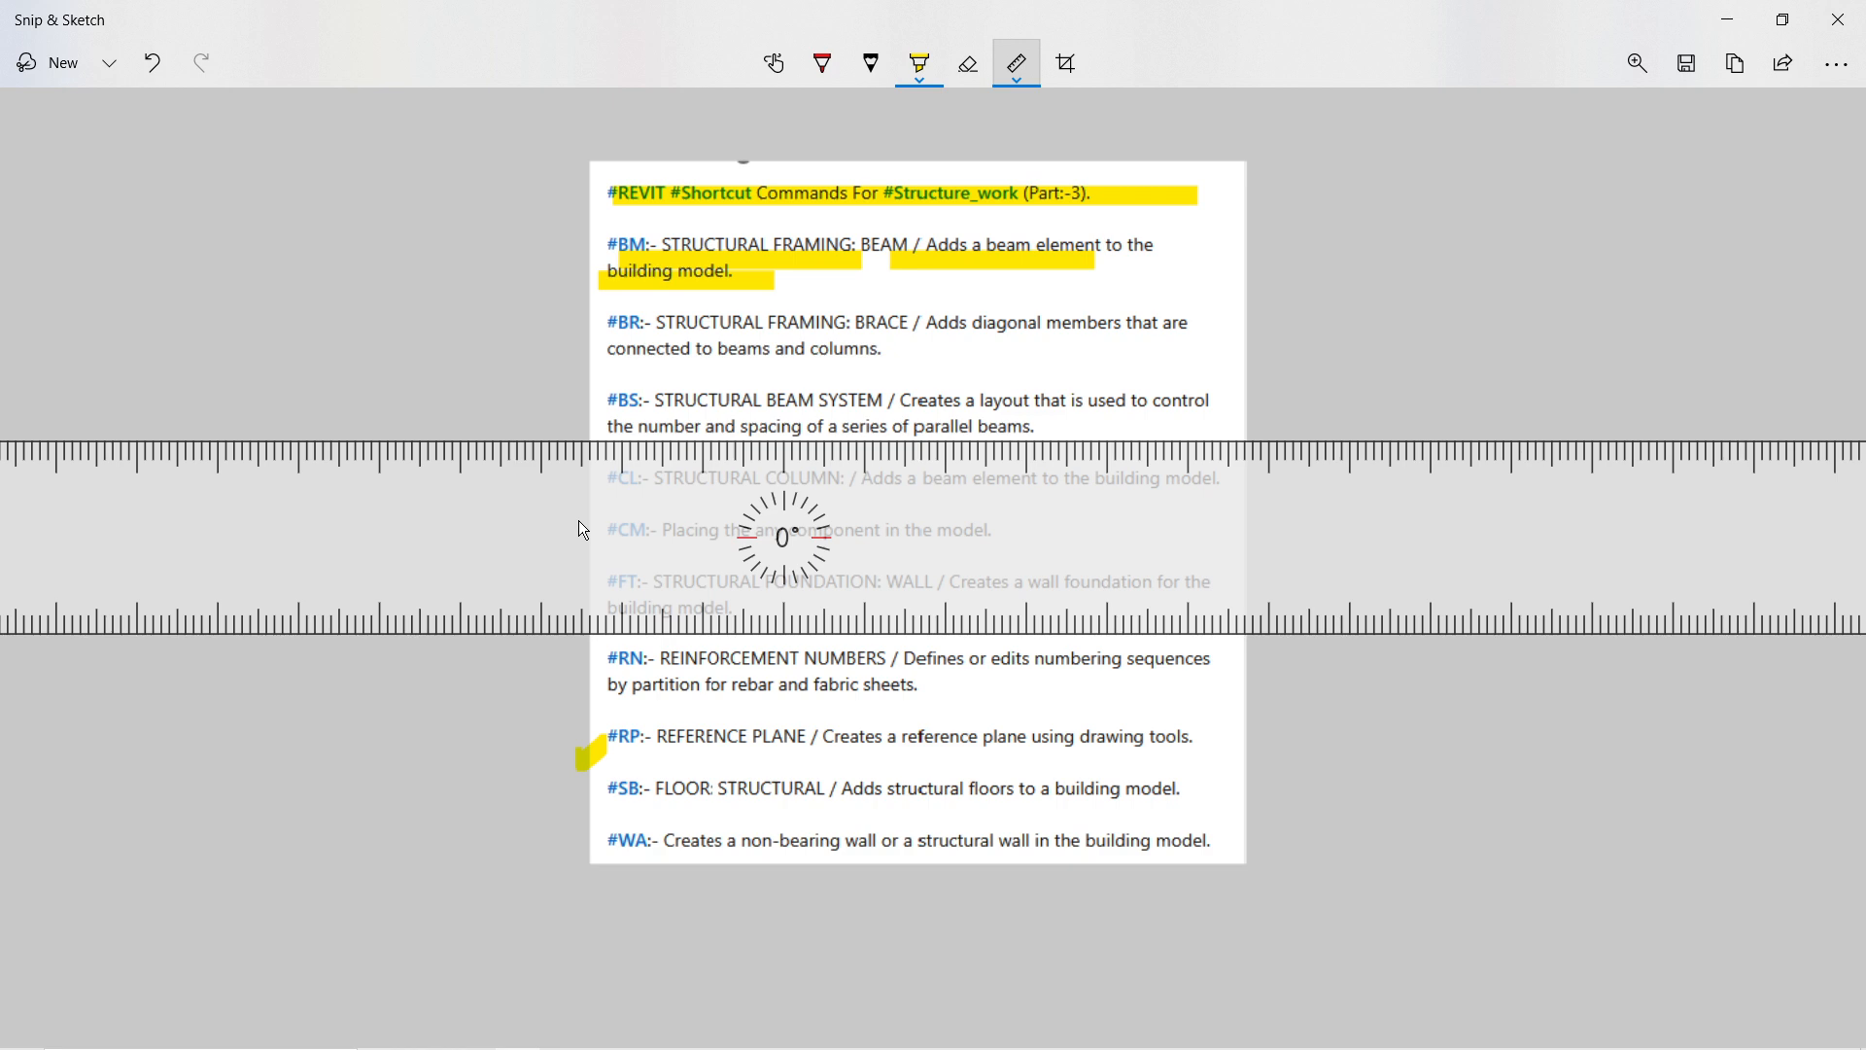
Switch to Revit and draw two connected 400 x 800mm concrete beams on Level 2: a 20000 mm horizontal one and a shorter one downward.
key("alt+Tab")
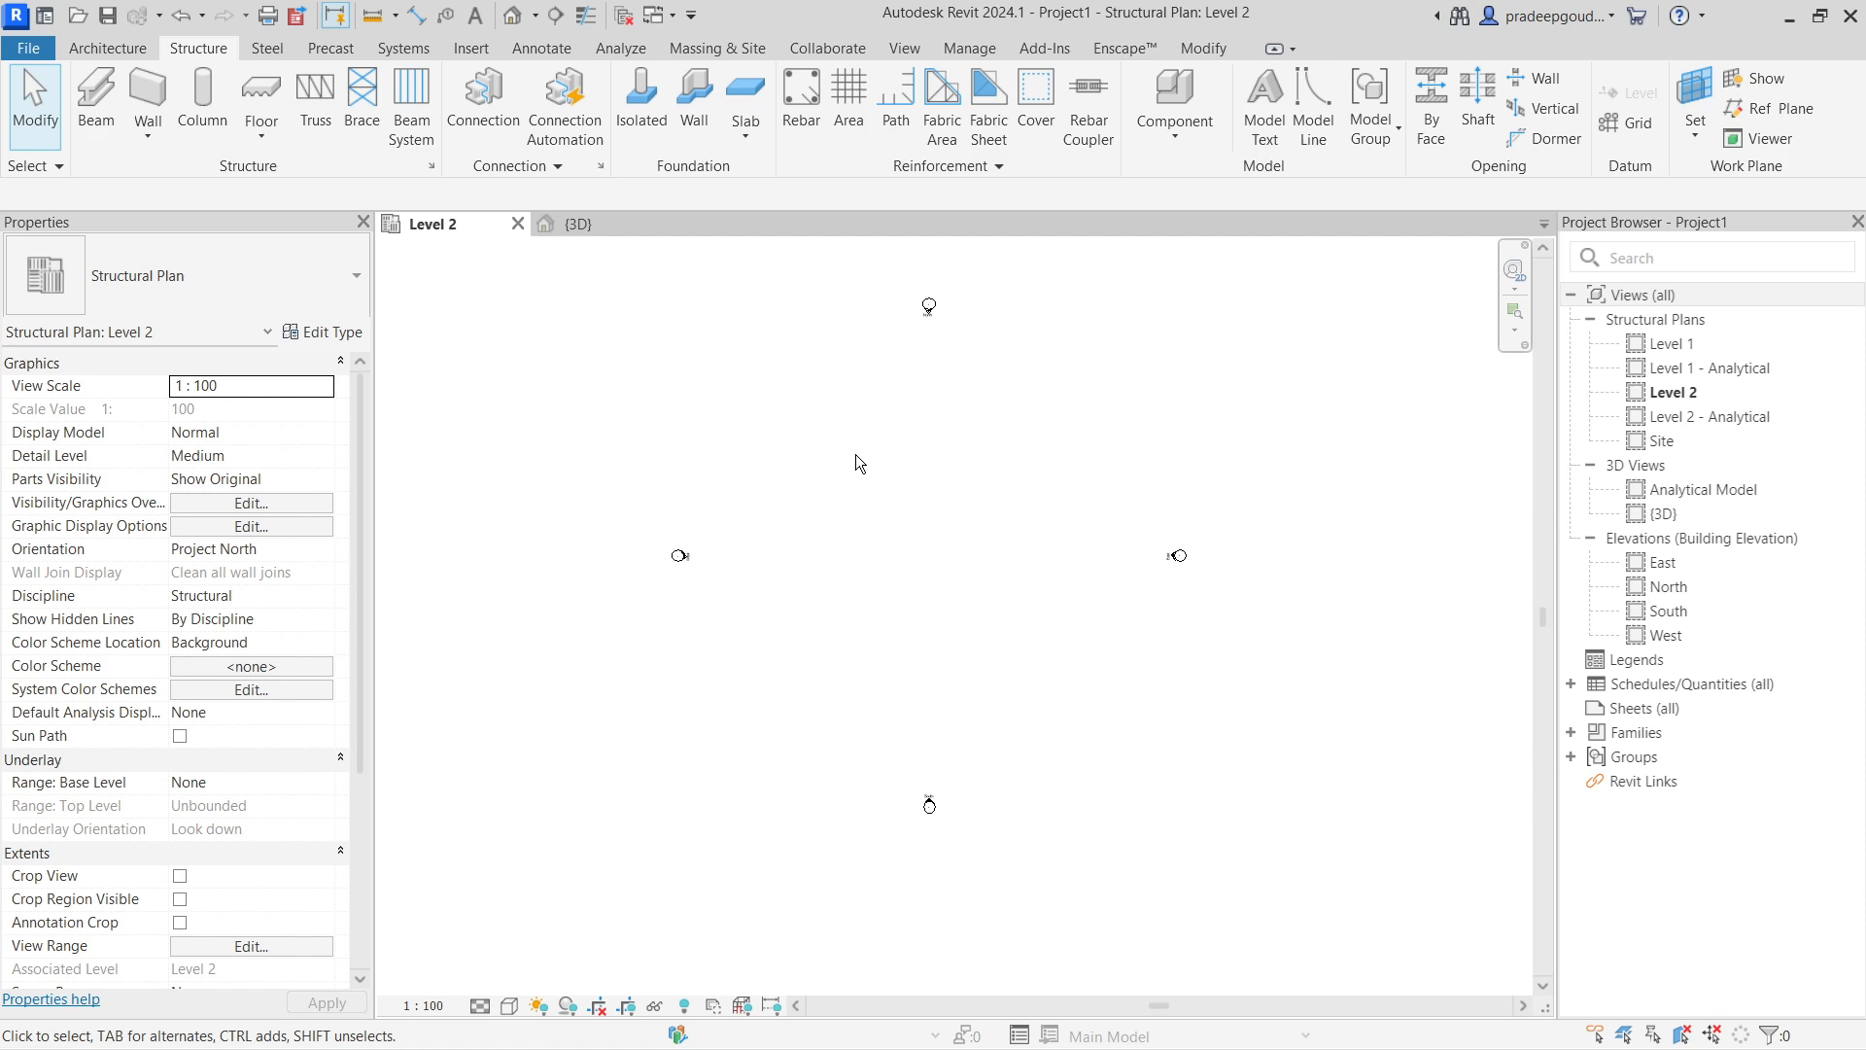
middle_click_drag(900, 645, 788, 673)
middle_click_drag(748, 580, 888, 579)
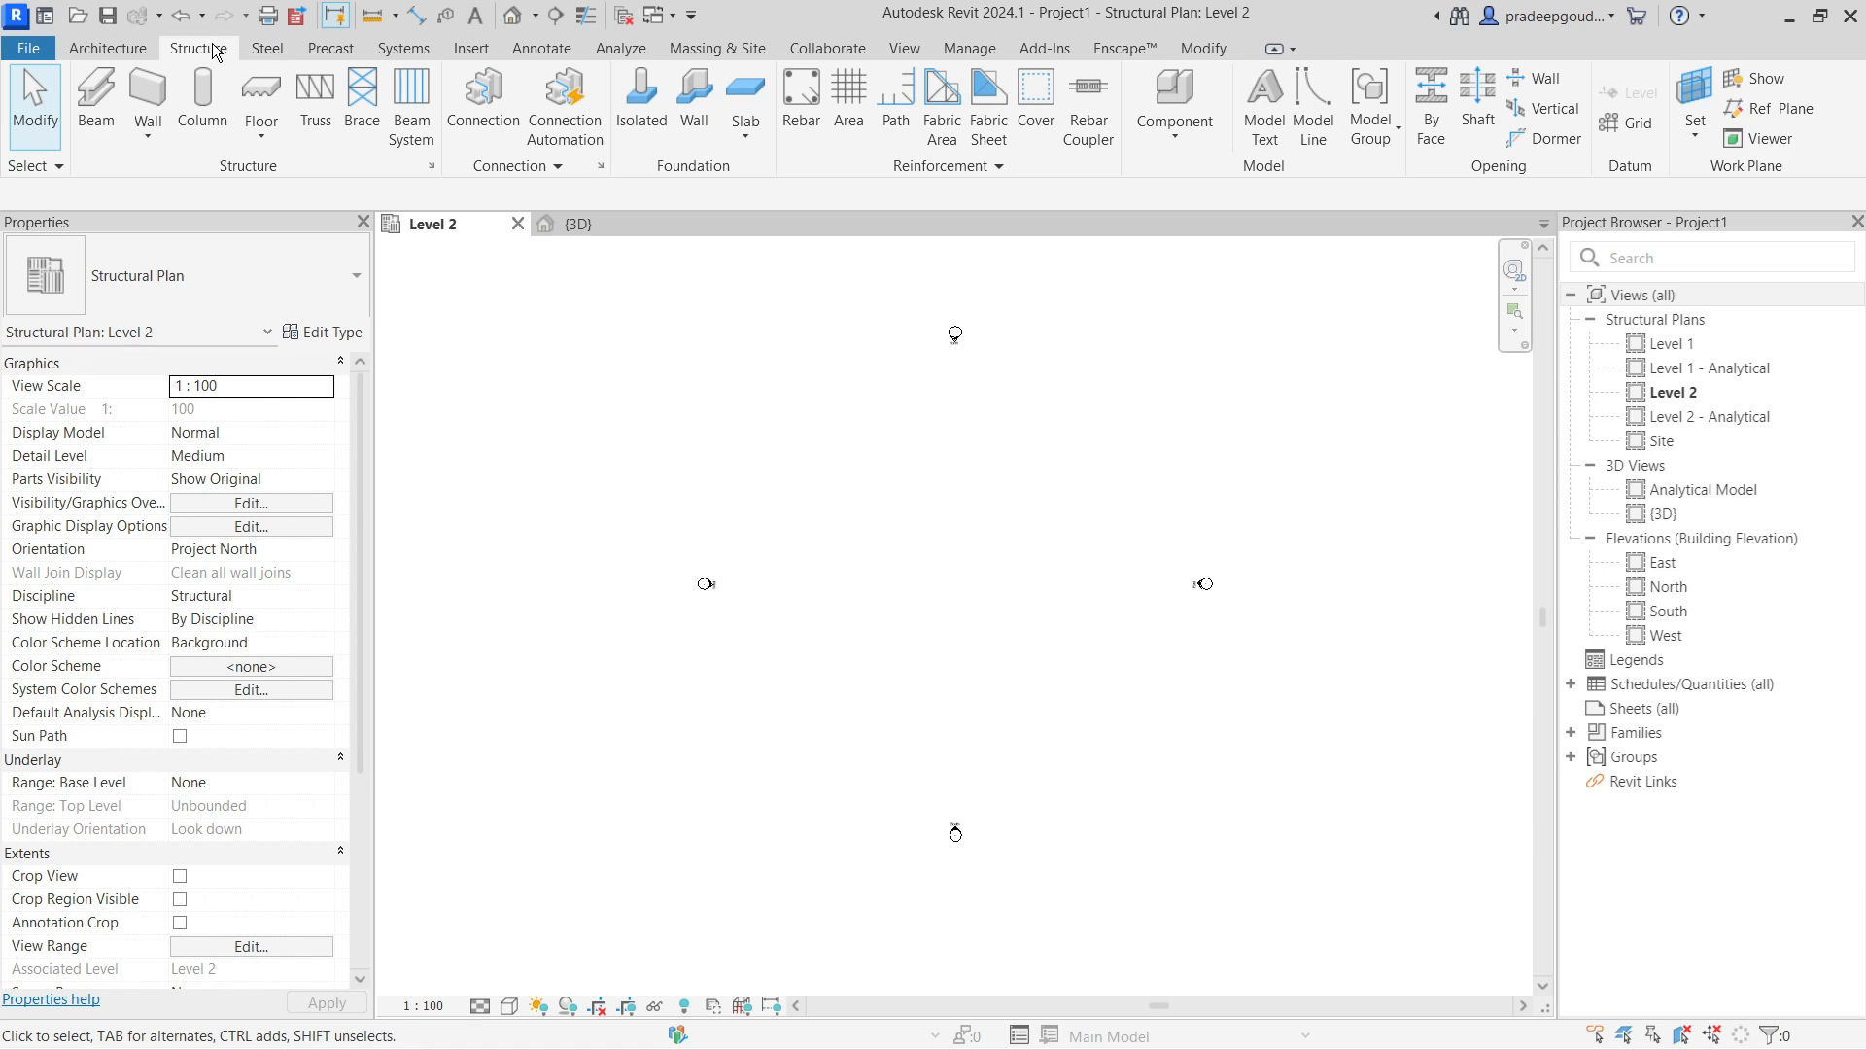
left_click(97, 107)
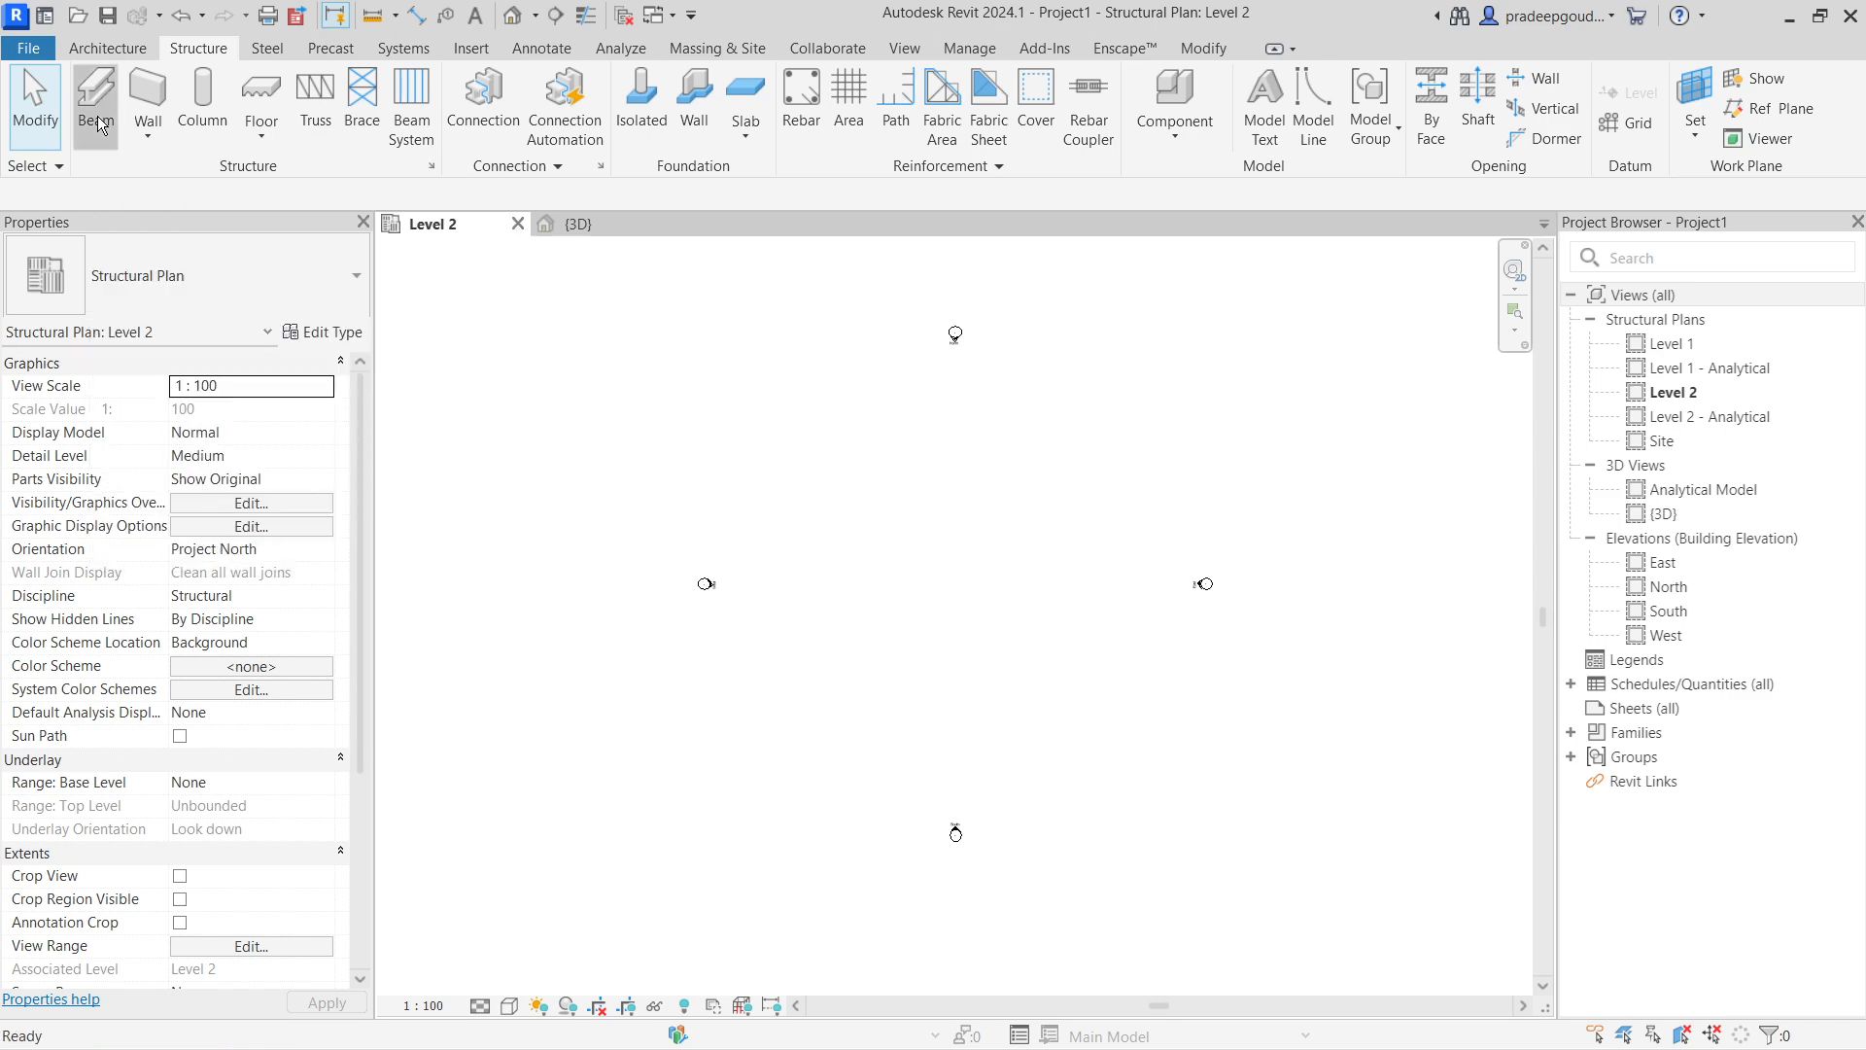
left_click(1111, 634)
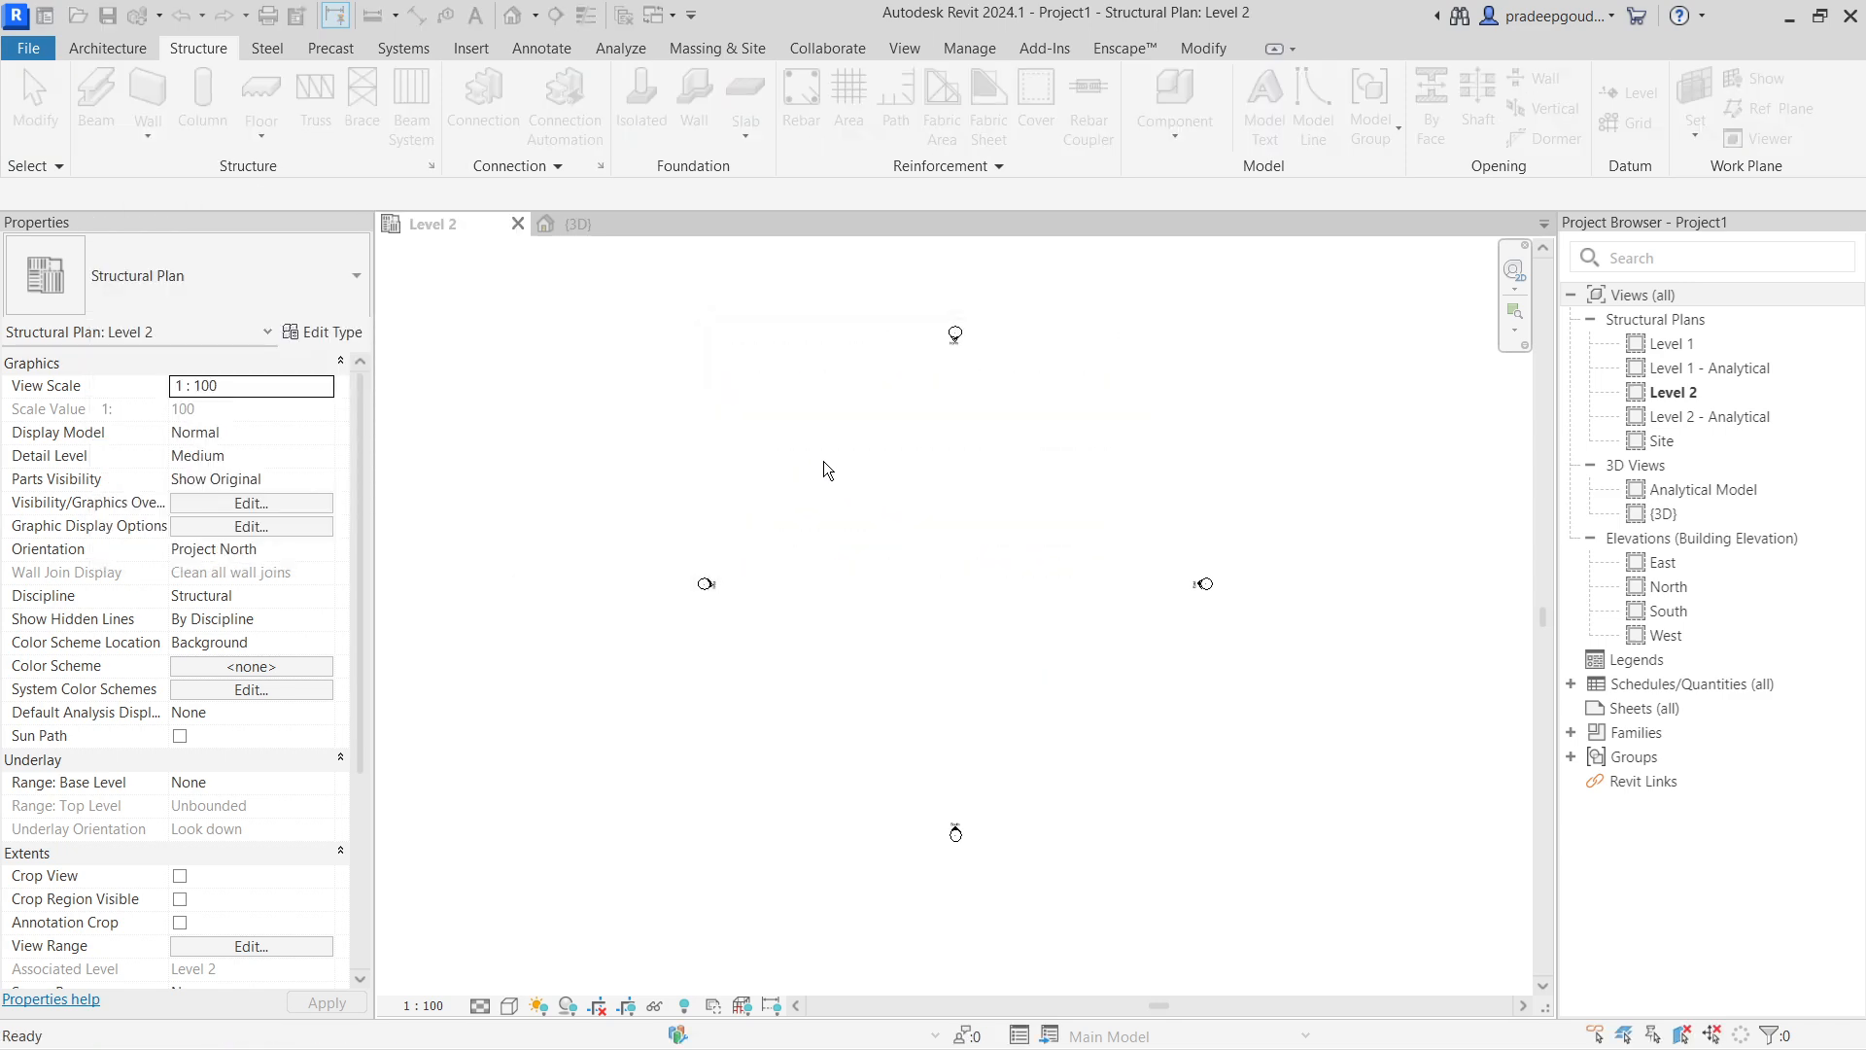
left_click(793, 446)
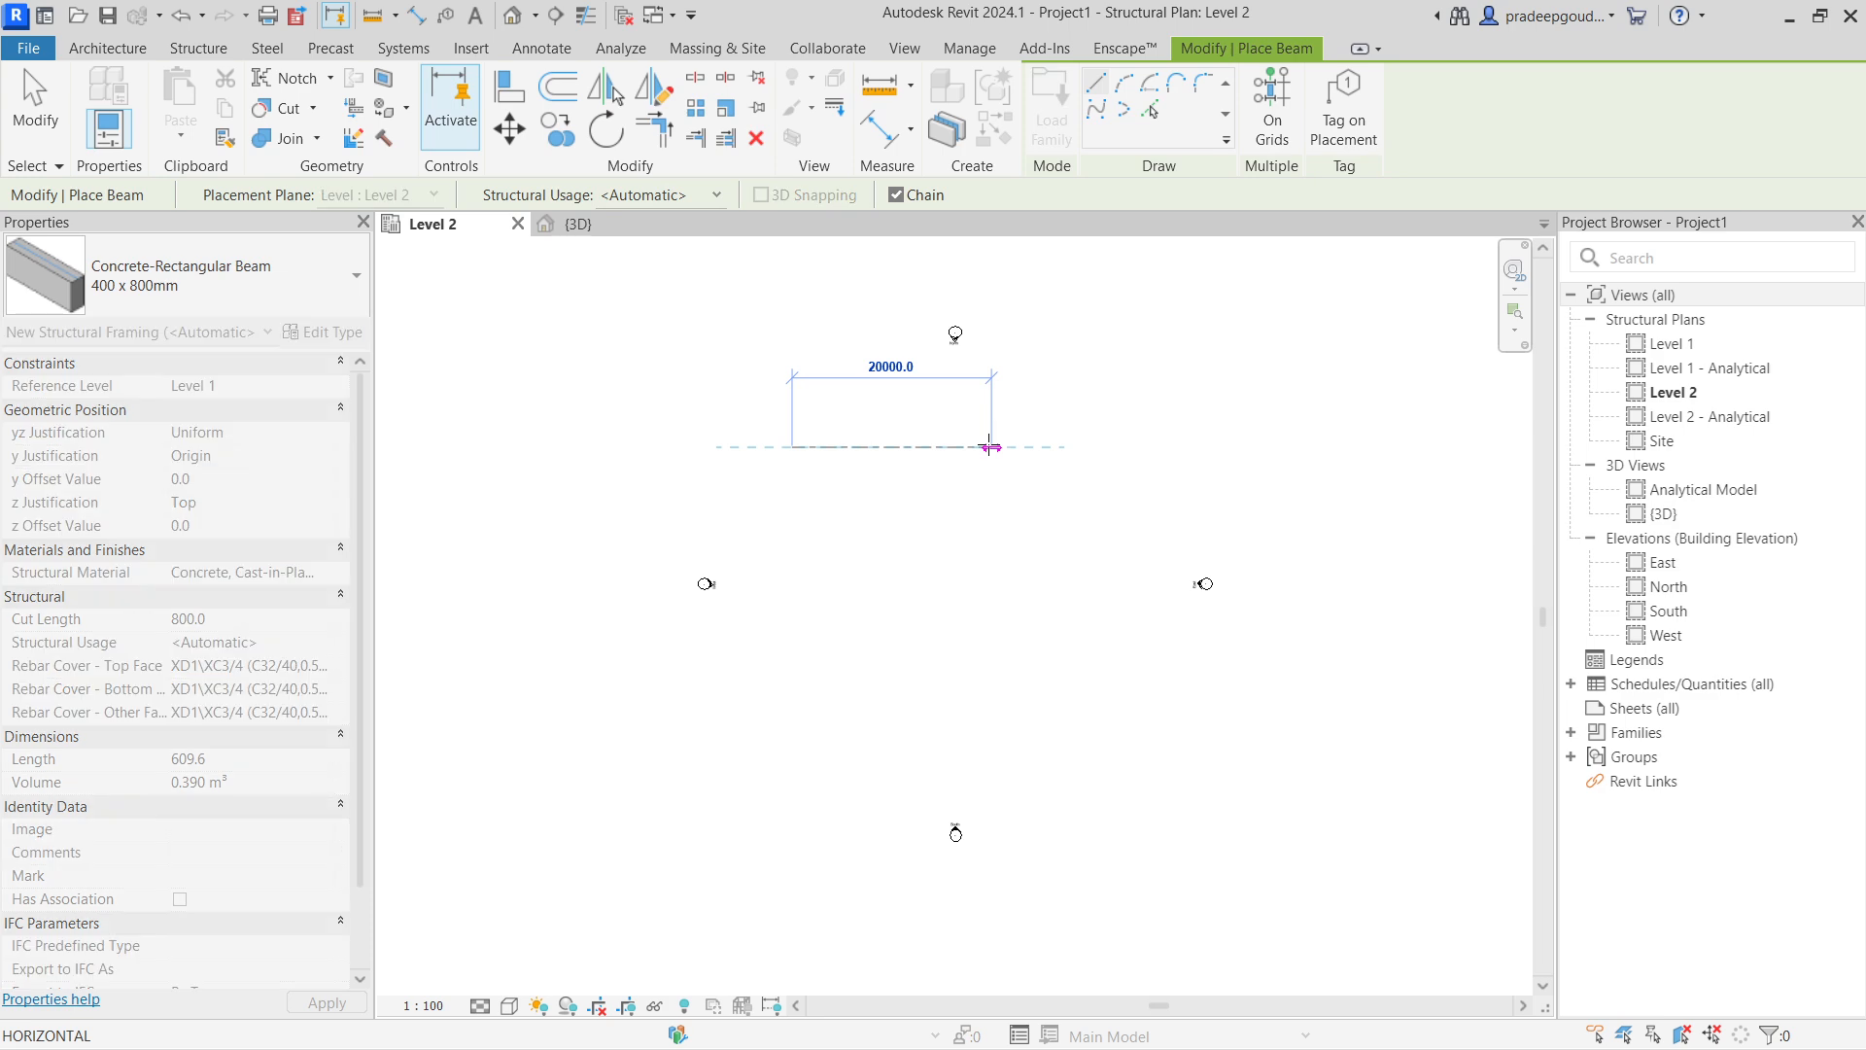
left_click(990, 446)
left_click(990, 506)
key("Escape")
key("Escape")
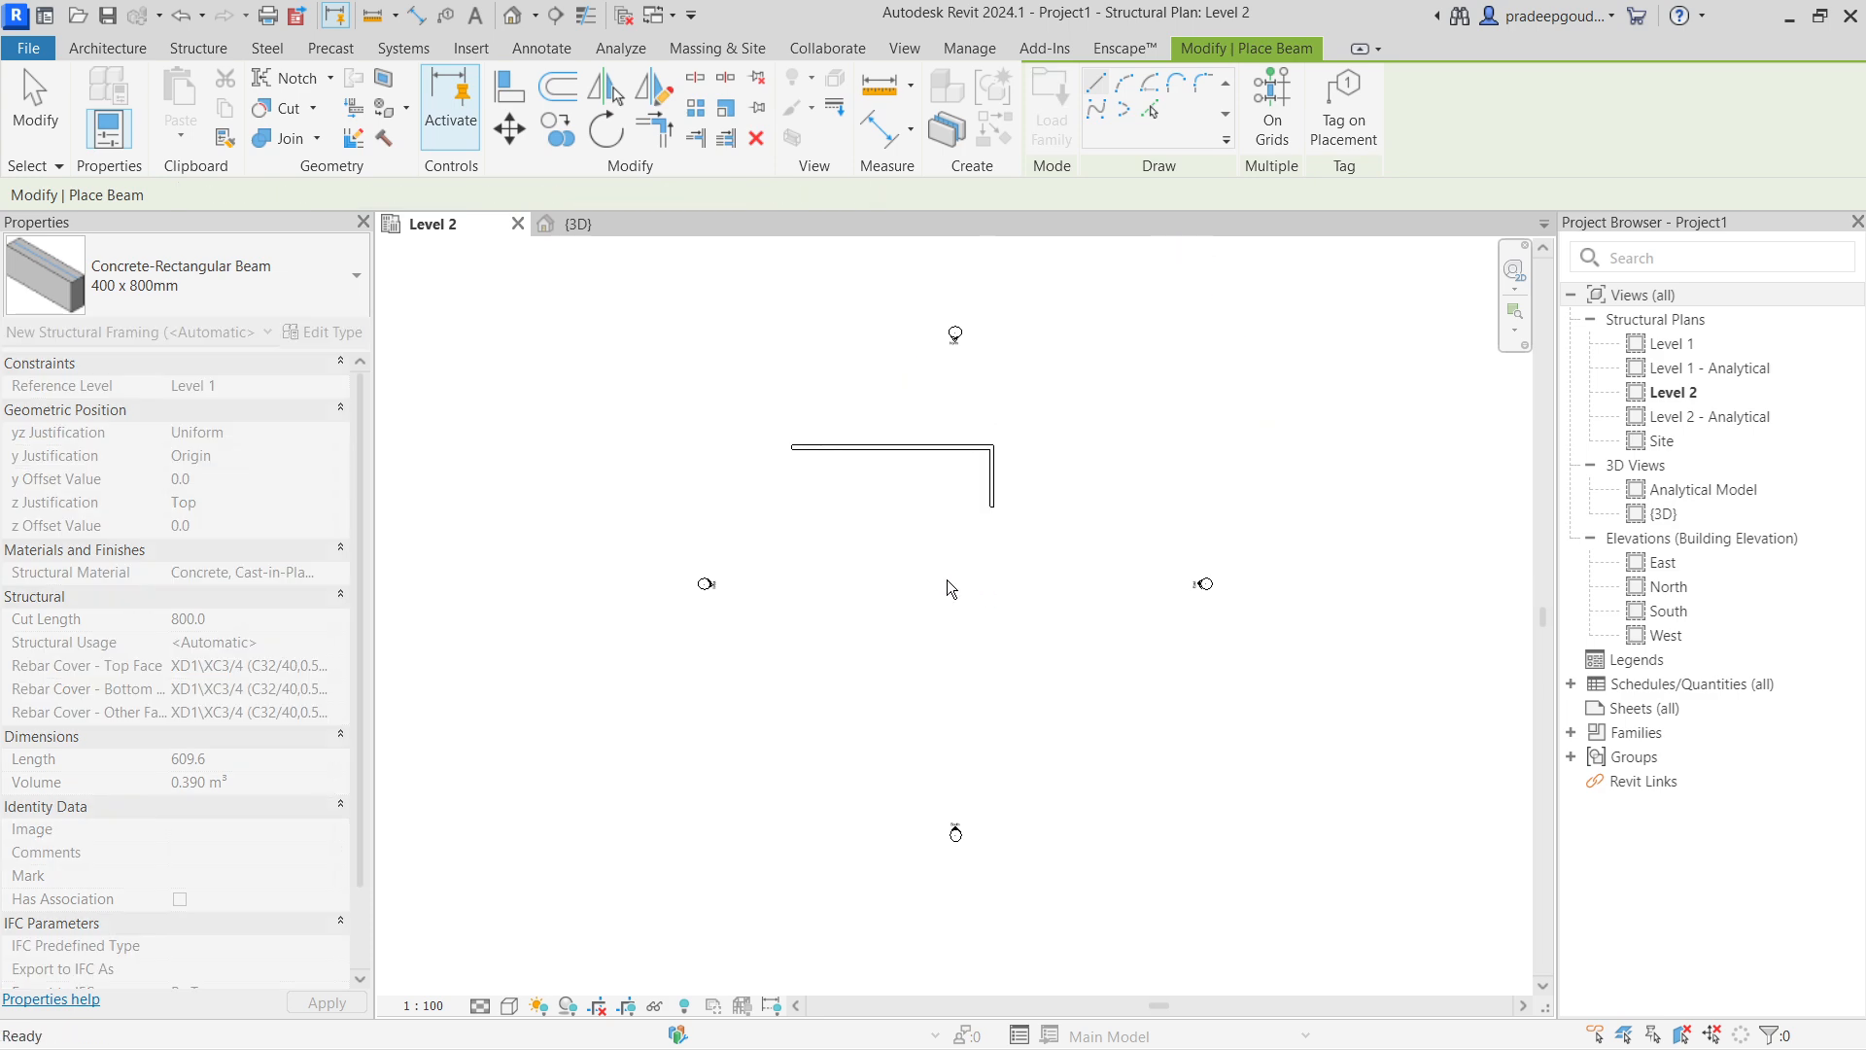
Draw a chain of four concrete beams below the first pair, starting with a 21000 mm horizontal beam and ending with a slanted one.
key("b")
key("m")
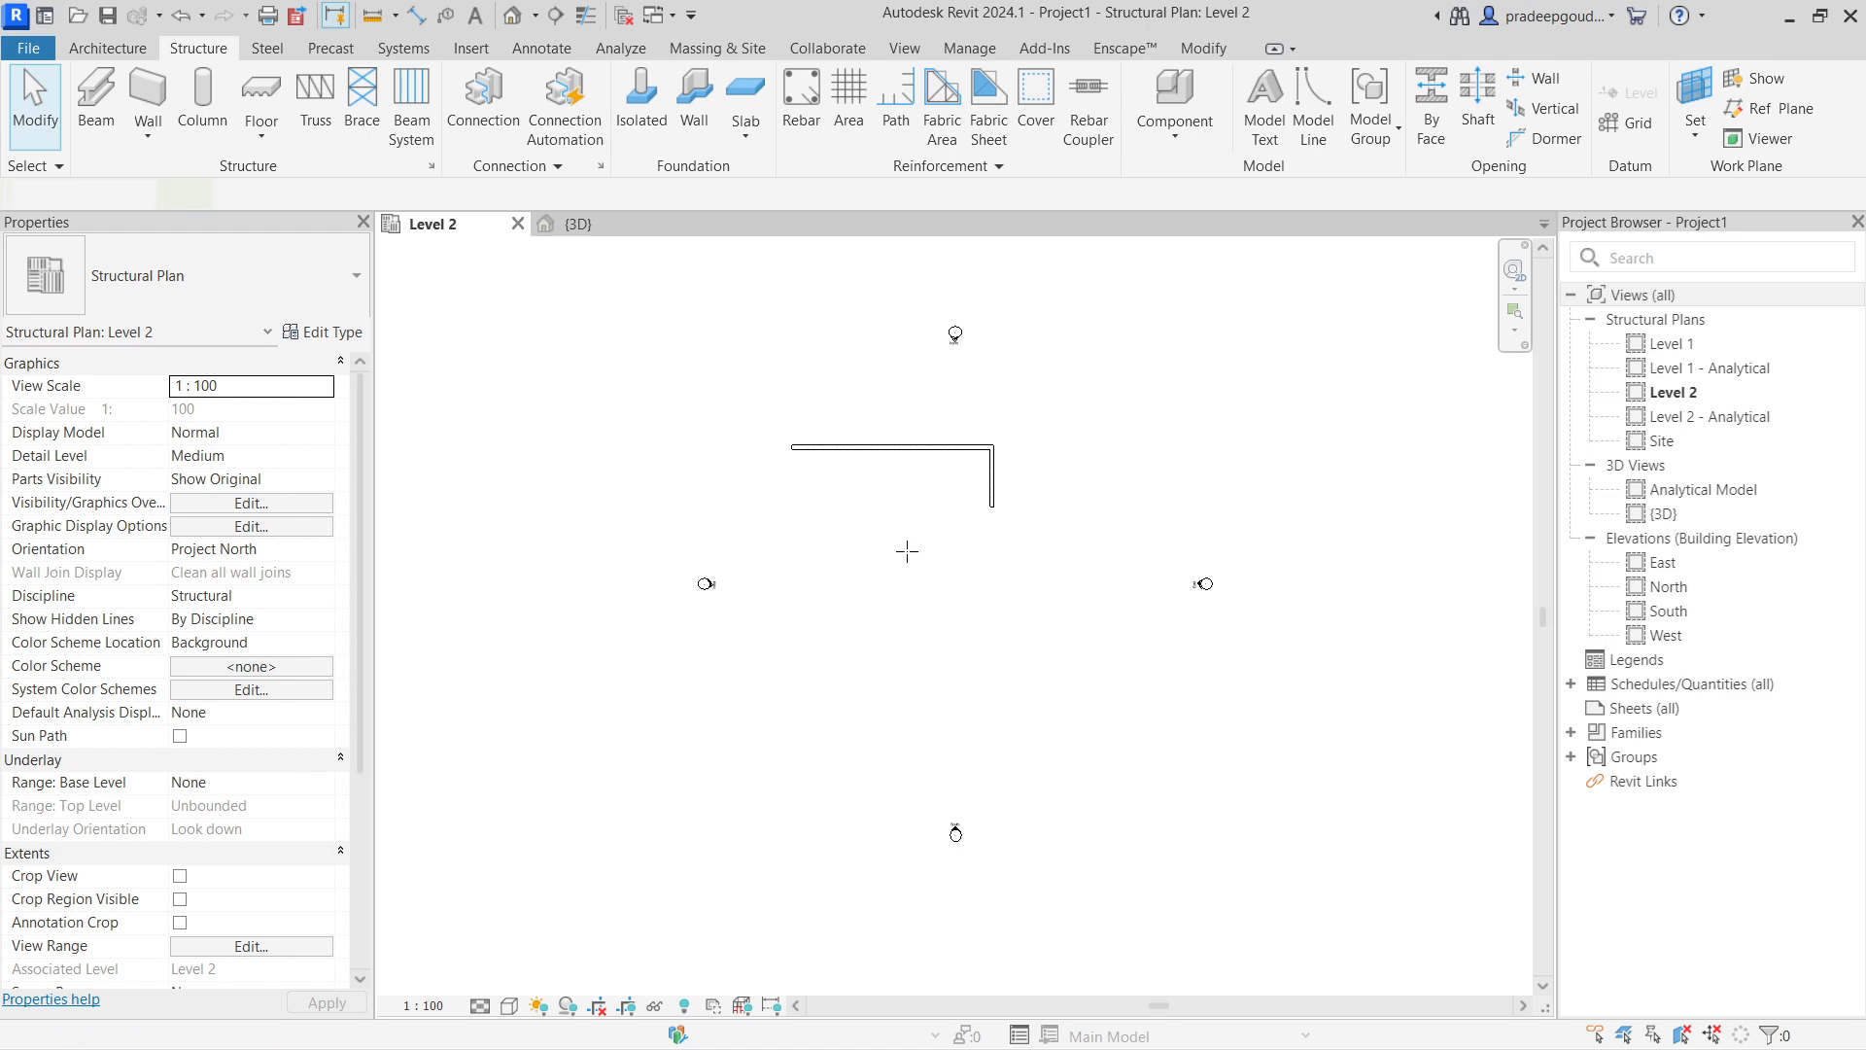
left_click(838, 637)
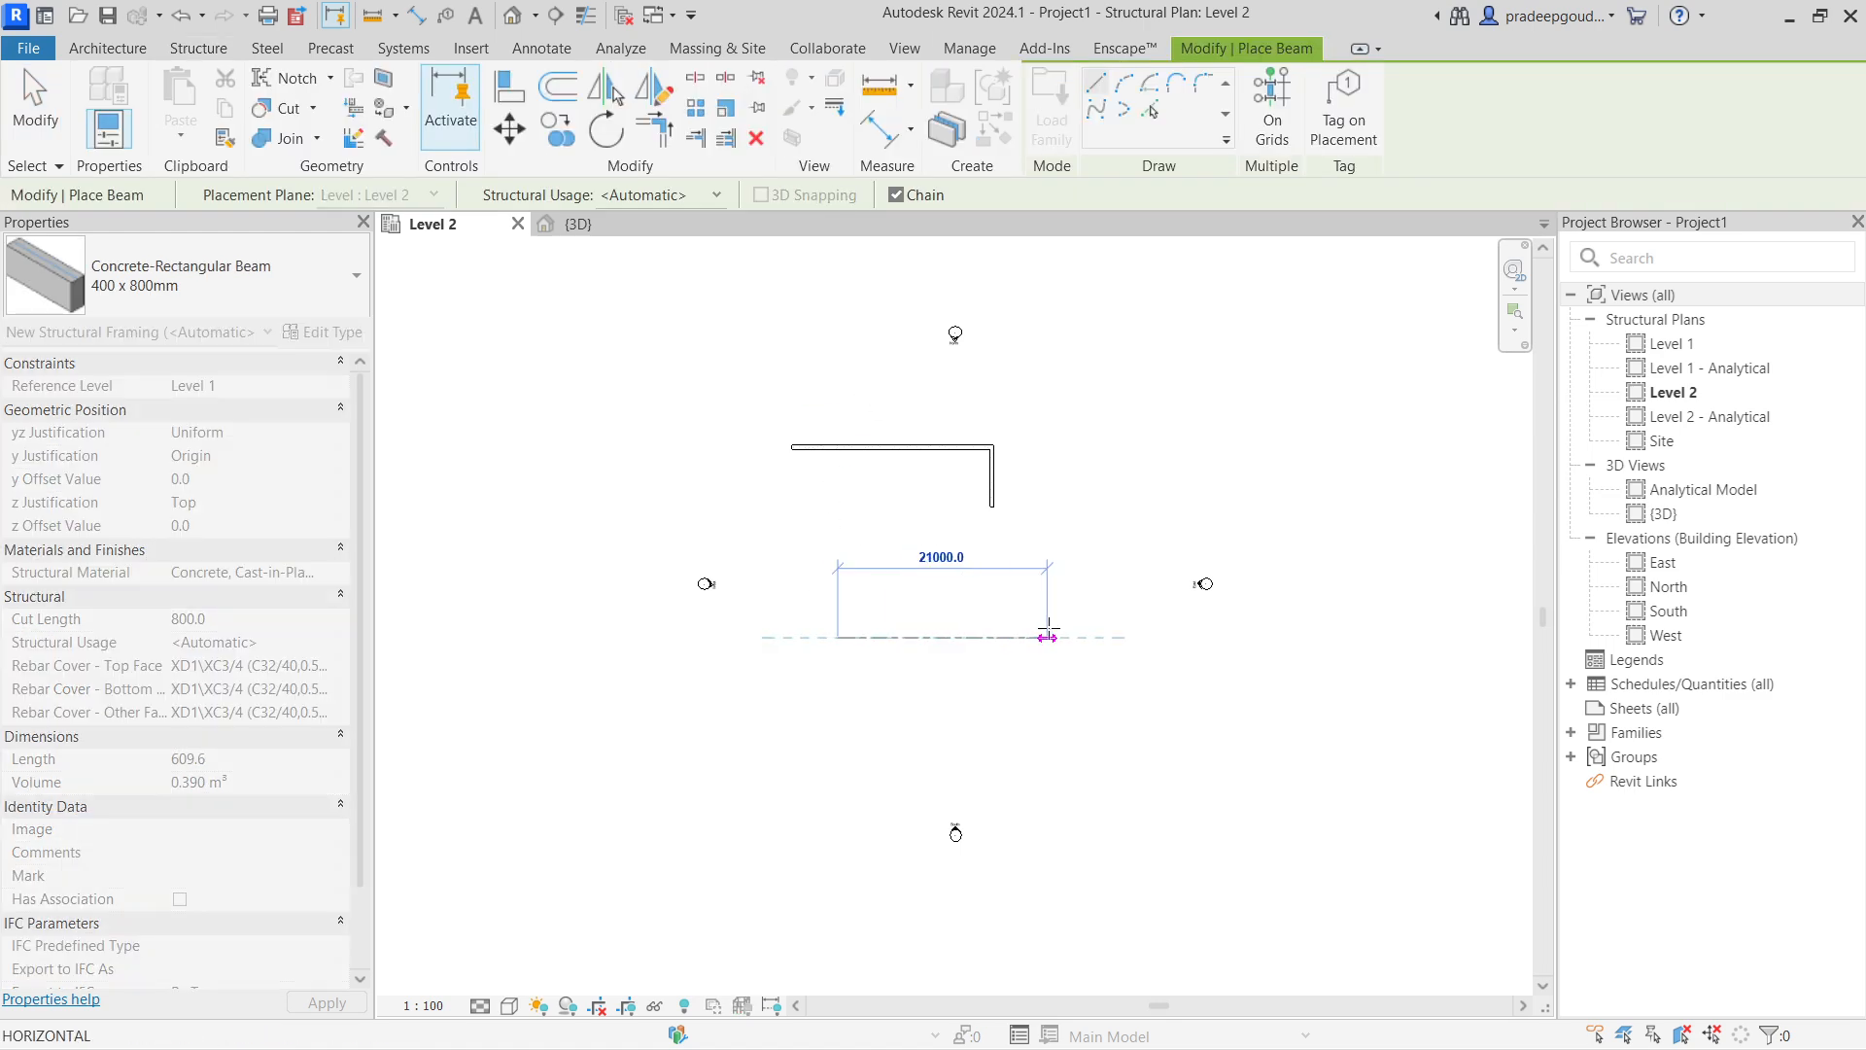
left_click(1047, 637)
left_click(1047, 797)
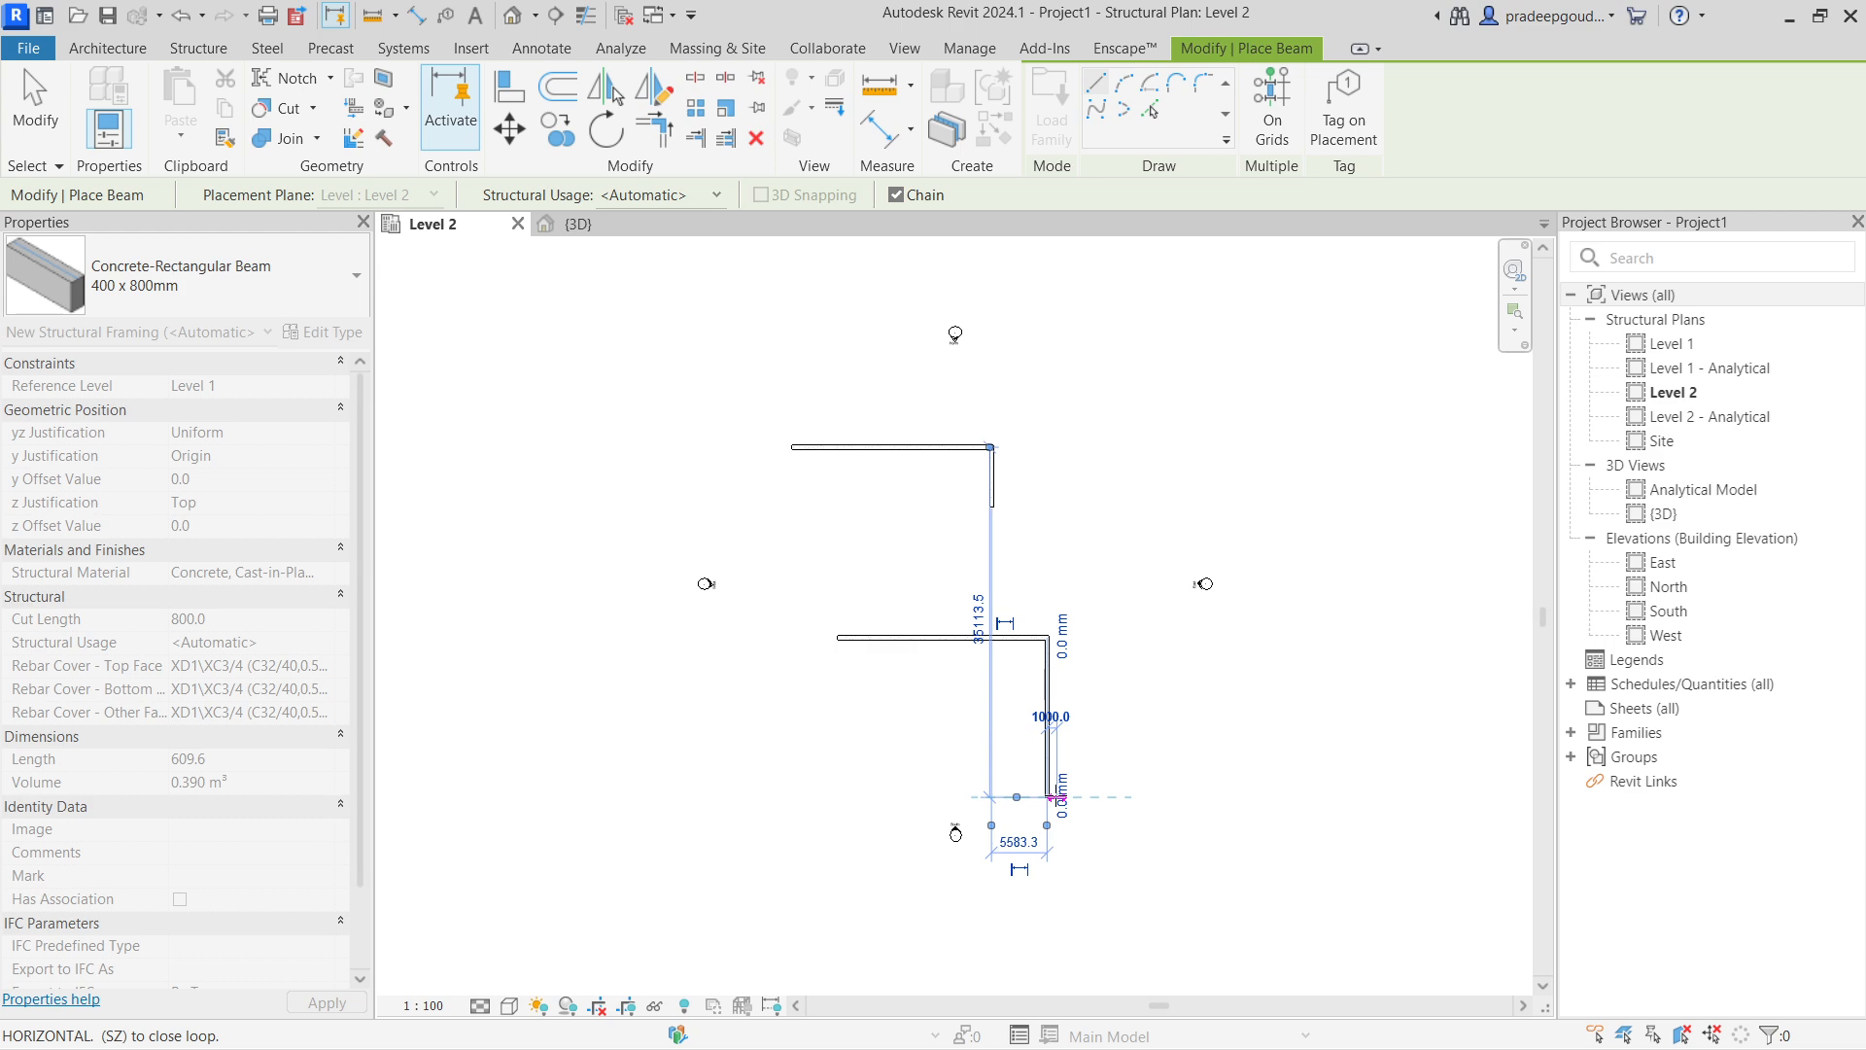
left_click(768, 797)
left_click(756, 678)
key("Escape")
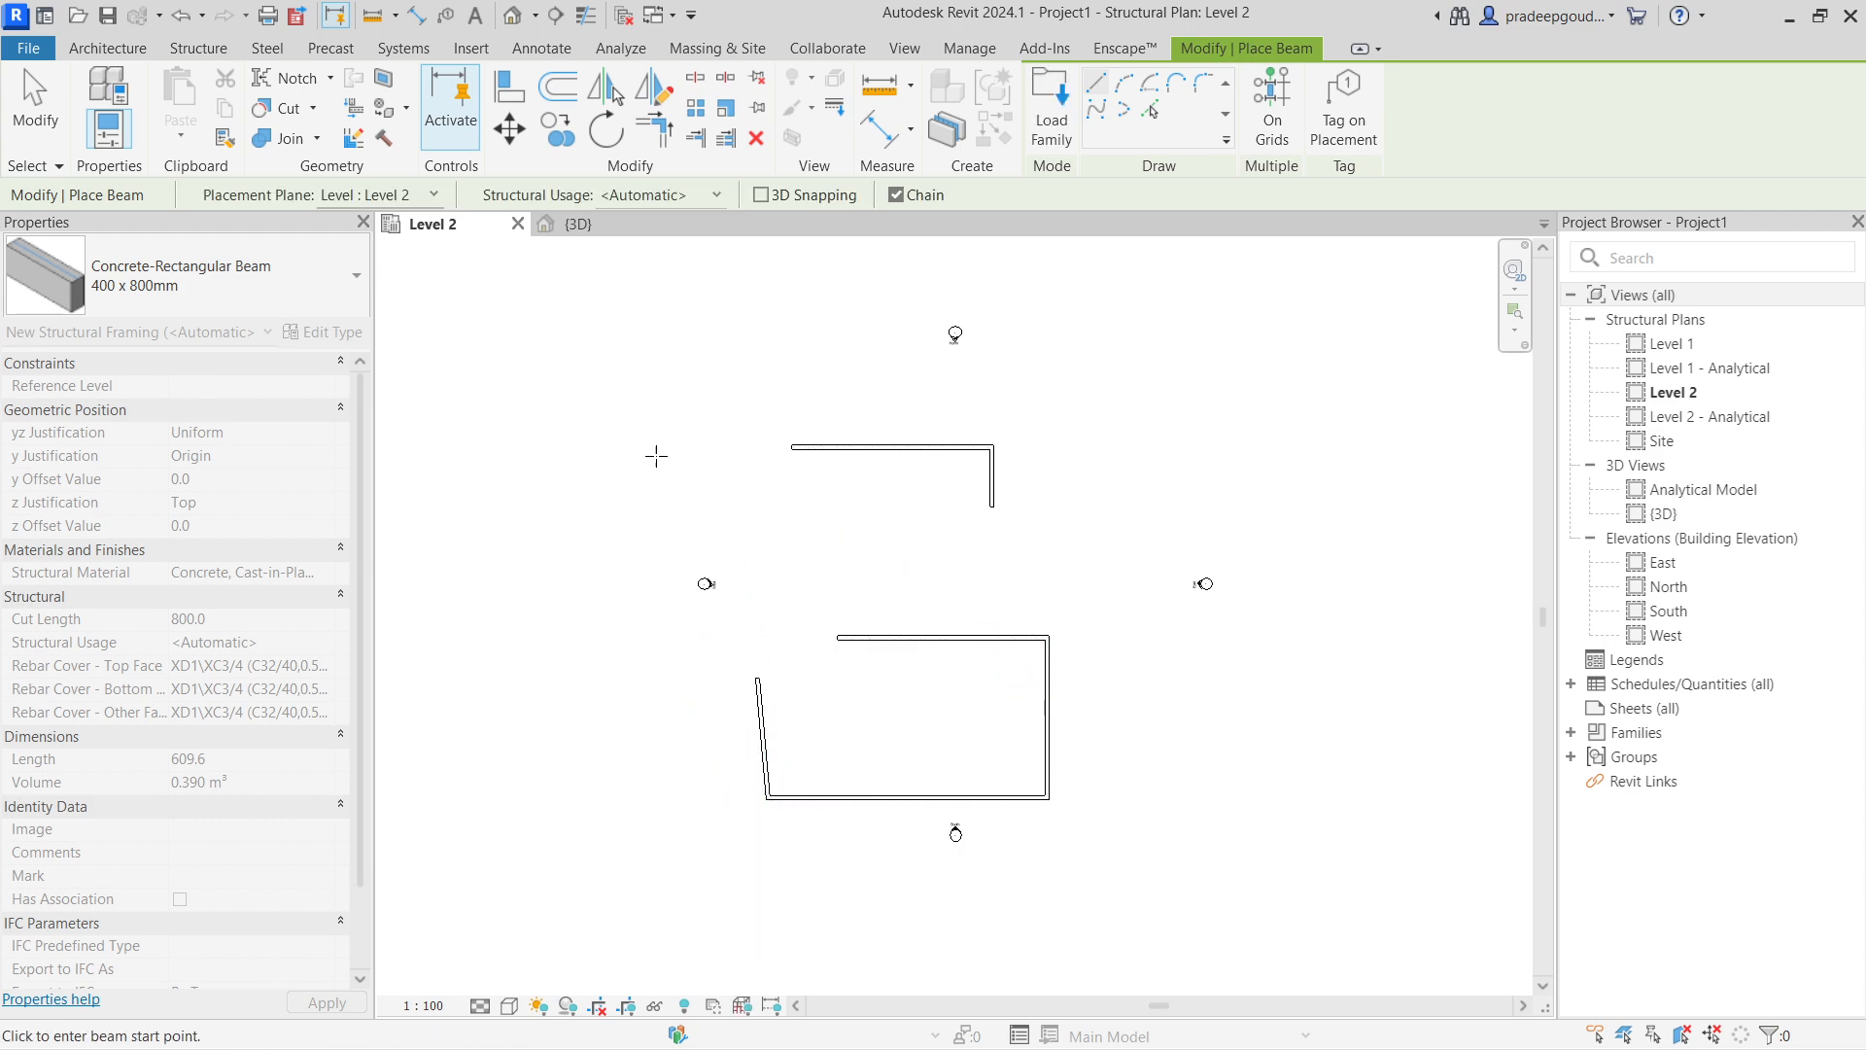
key("Escape")
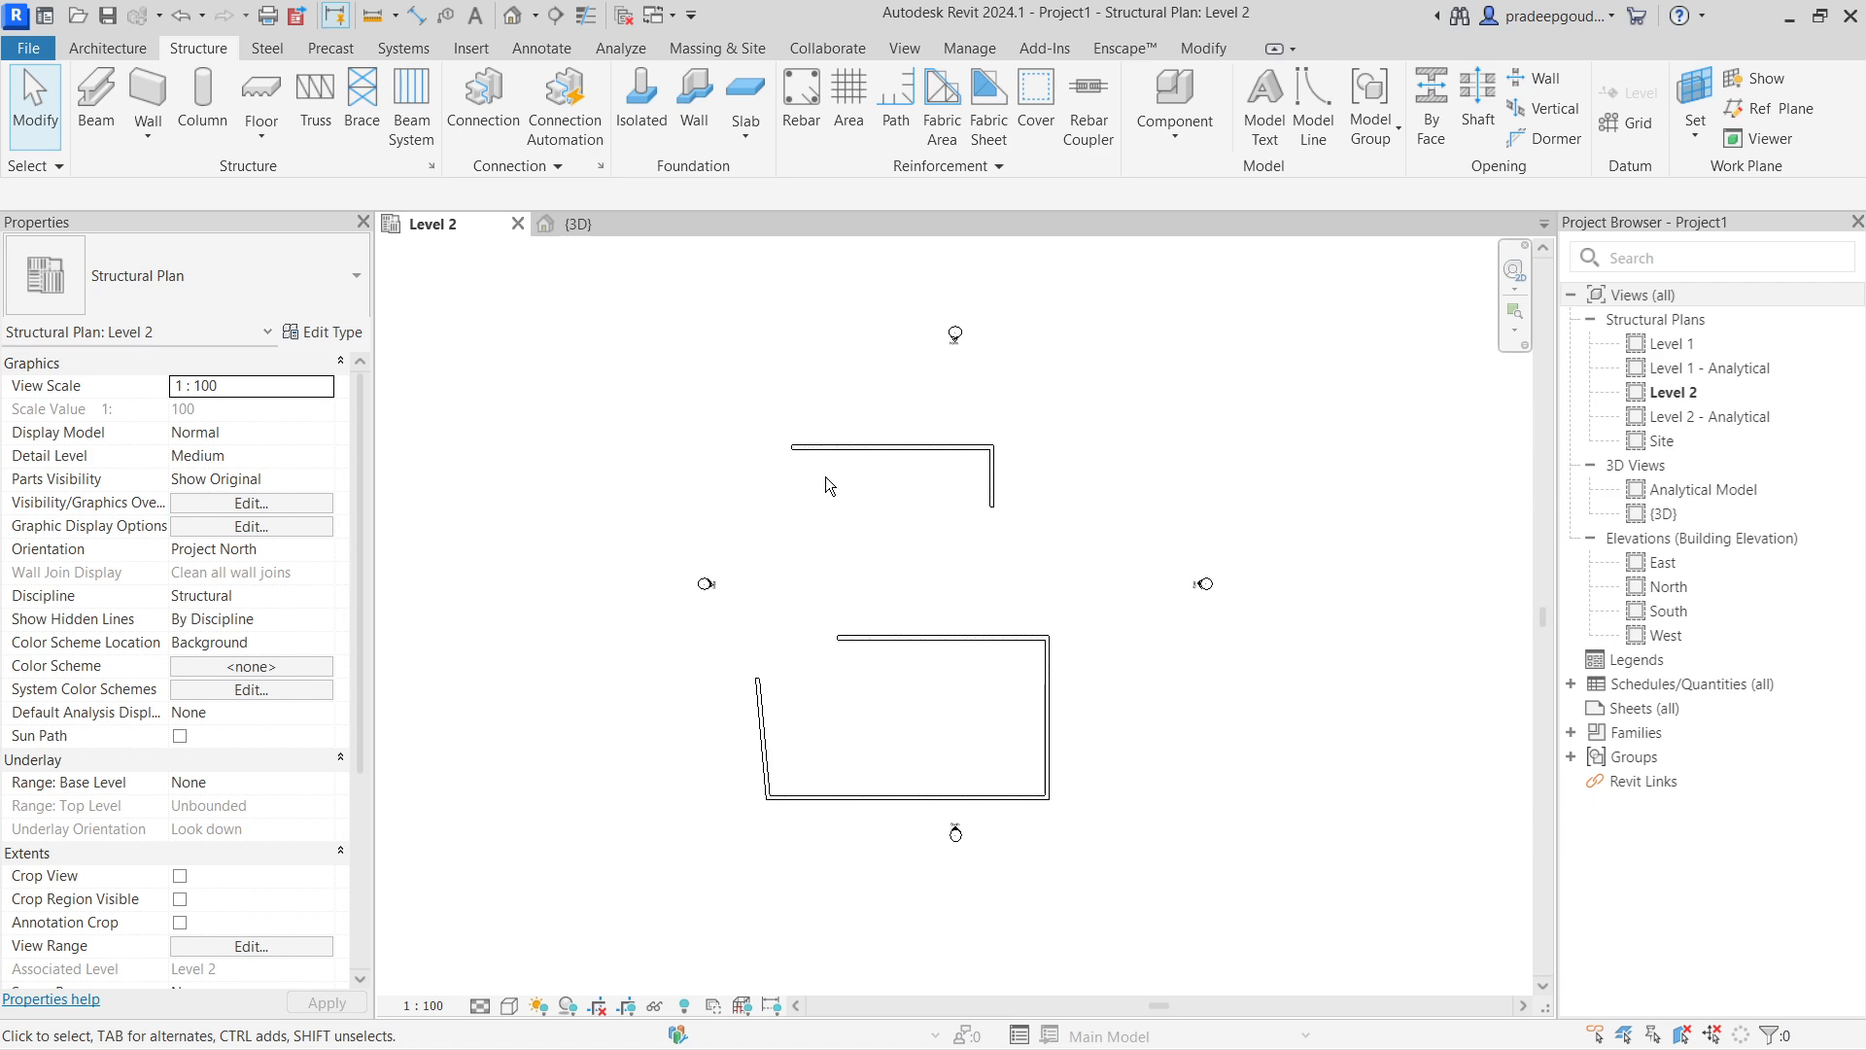
Change the upper horizontal beam's type to Circular Hollow Sections CHS193.7x12.5.
left_click(845, 446)
left_click(209, 277)
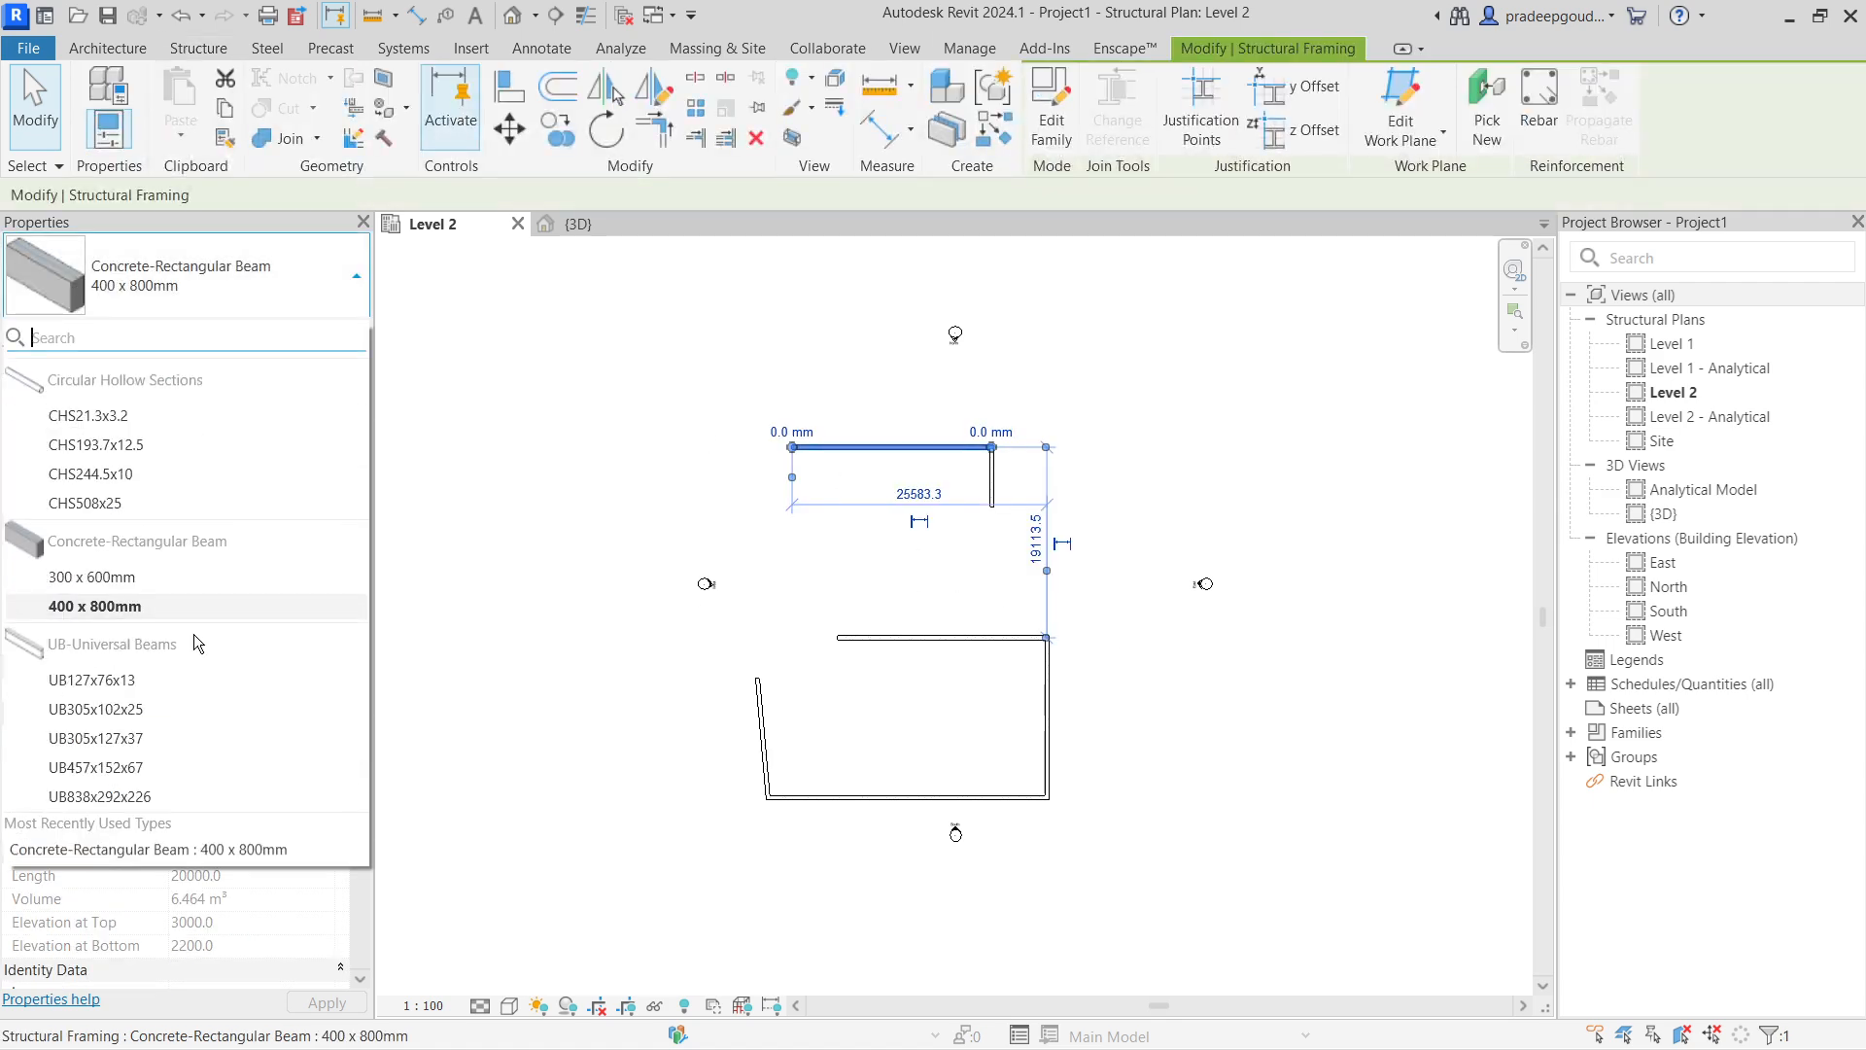
left_click(95, 444)
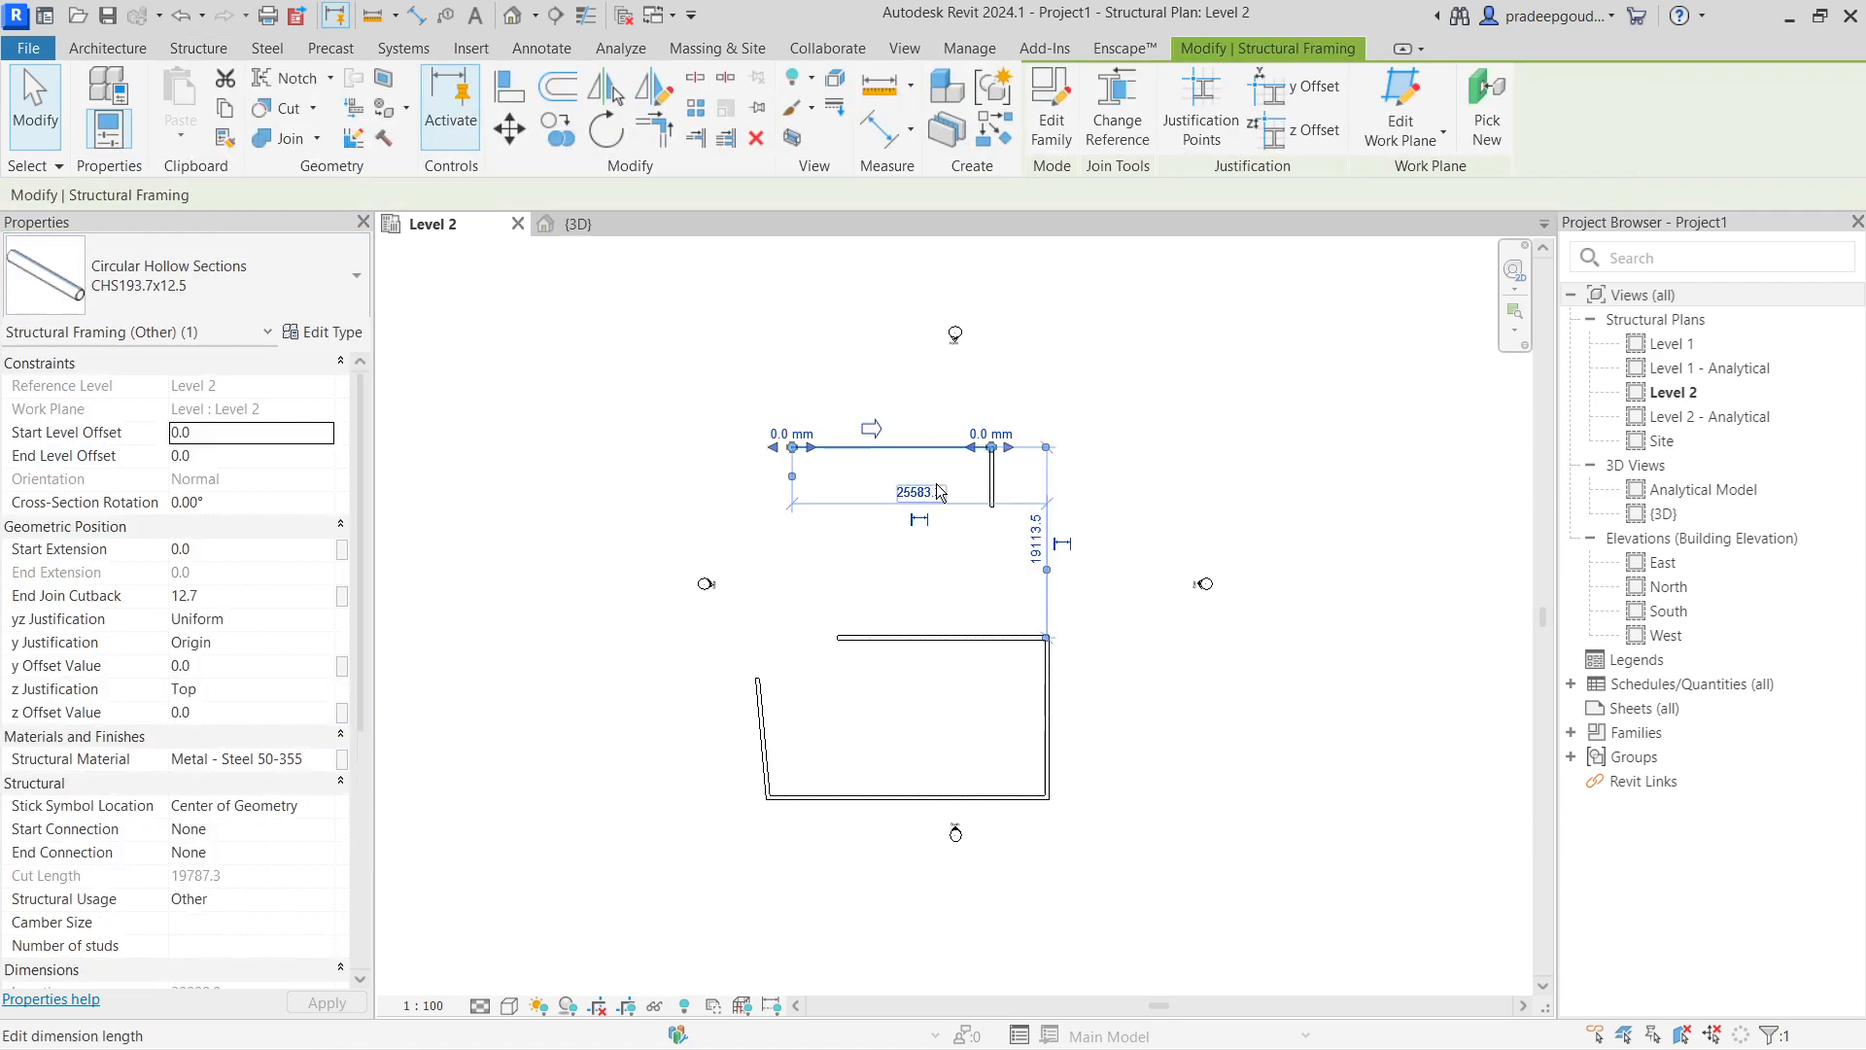
scroll(933, 486, "up", 2)
left_click(808, 526)
scroll(643, 414, "up", 3)
left_click(677, 414)
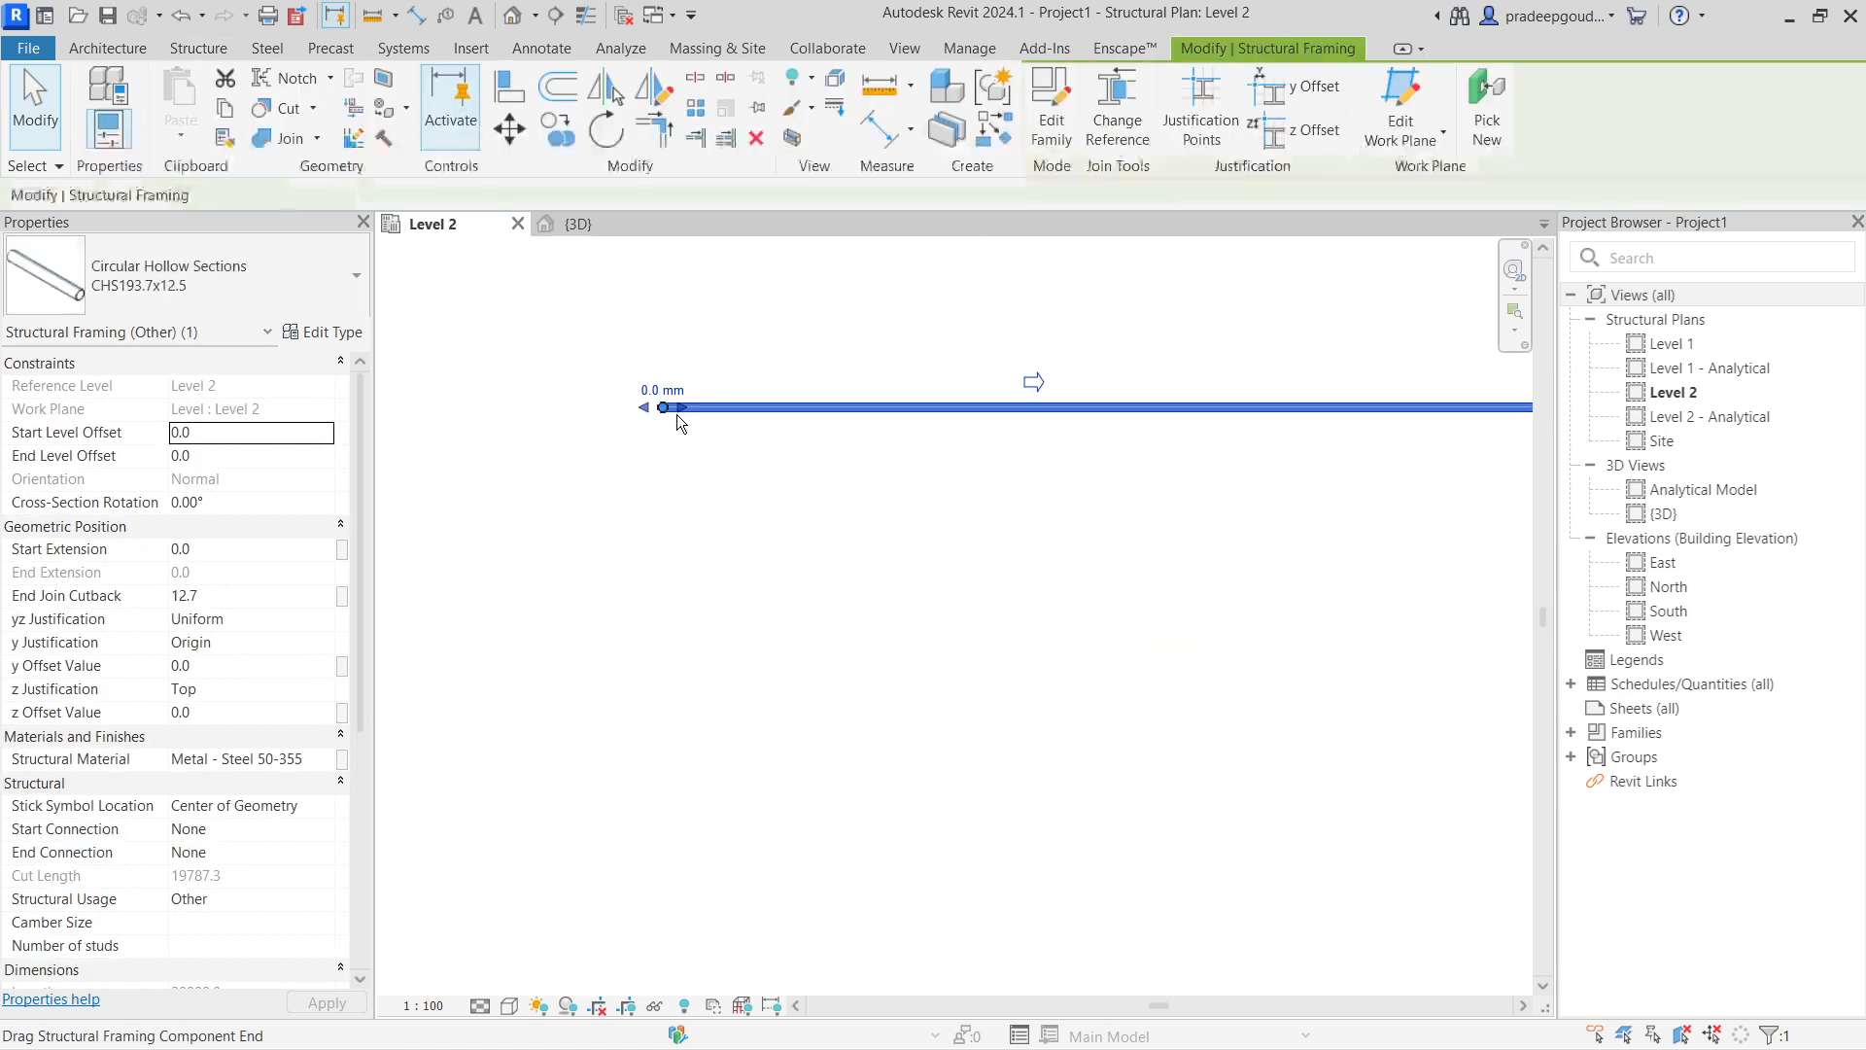
Draw four connected 400 x 800mm concrete beams below the hollow-section beam: 7900 mm horizontal, one downward, one slanted, and one about 3000 mm perpendicular to it.
key("b")
key("m")
left_click(621, 614)
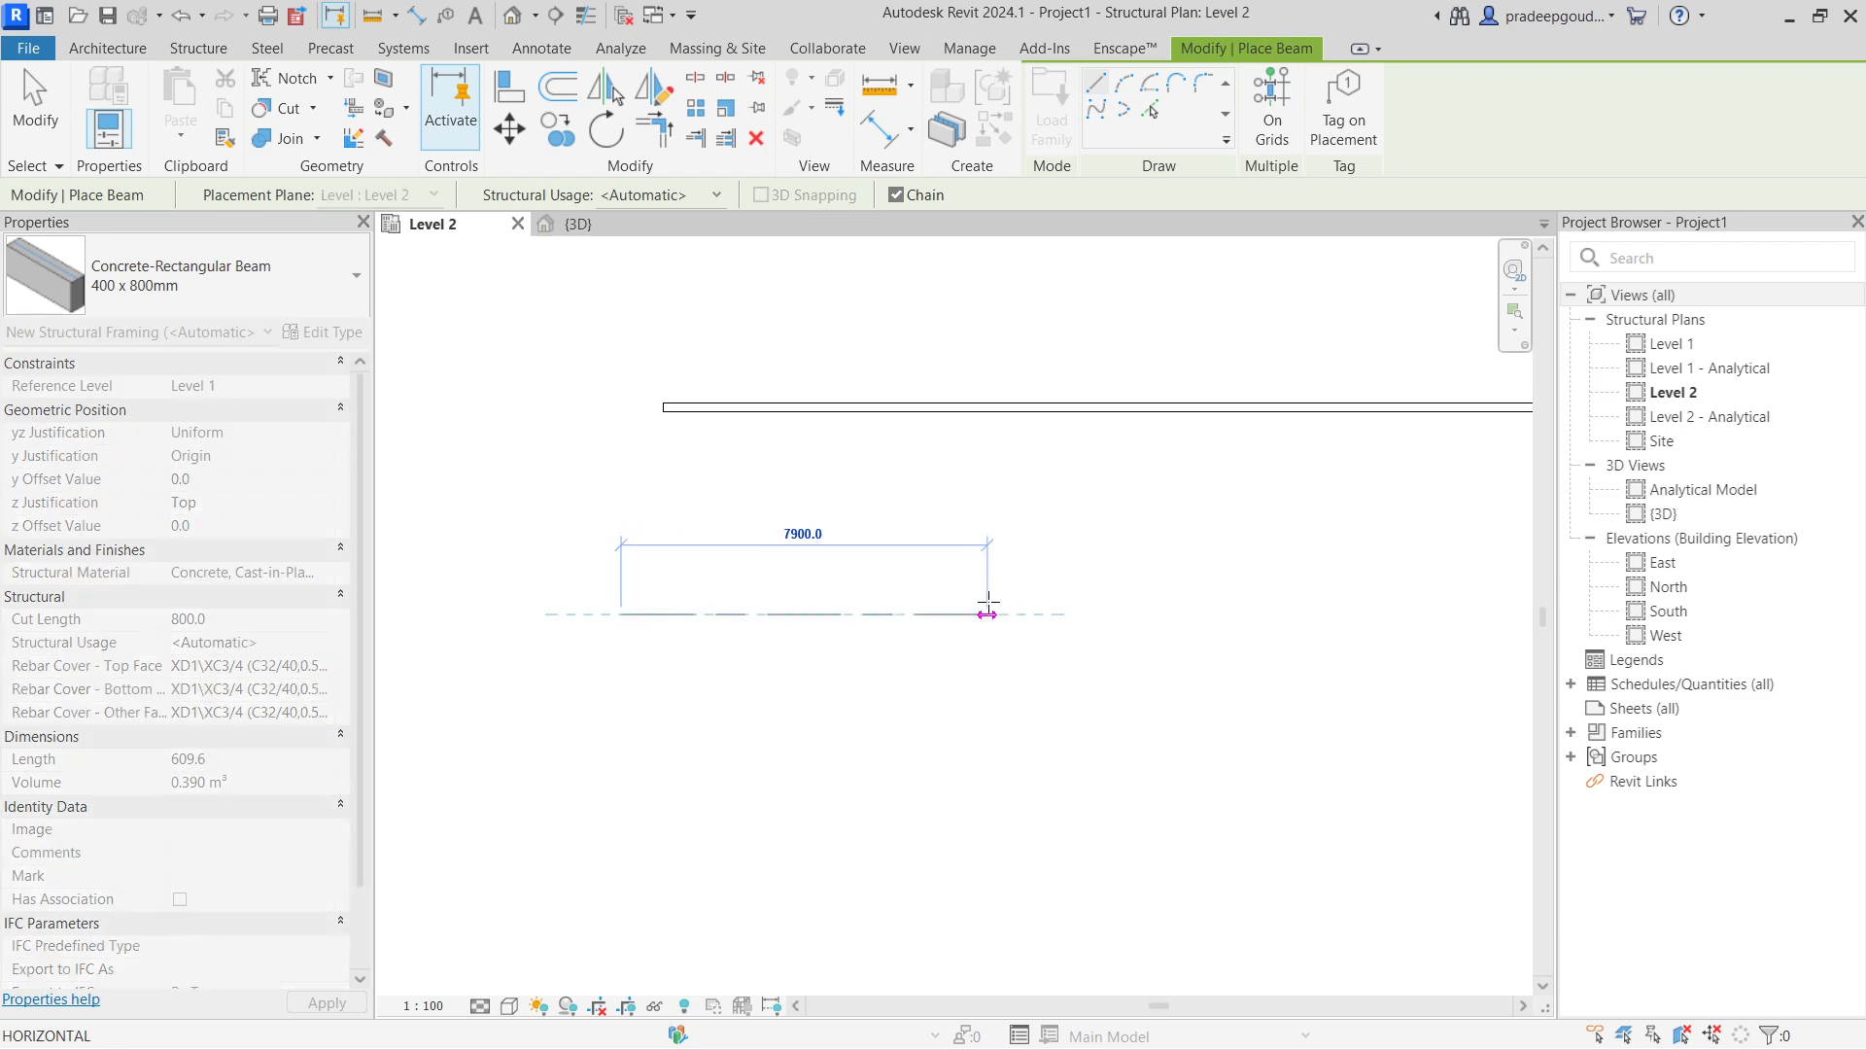
left_click(987, 613)
left_click(988, 781)
left_click(1203, 732)
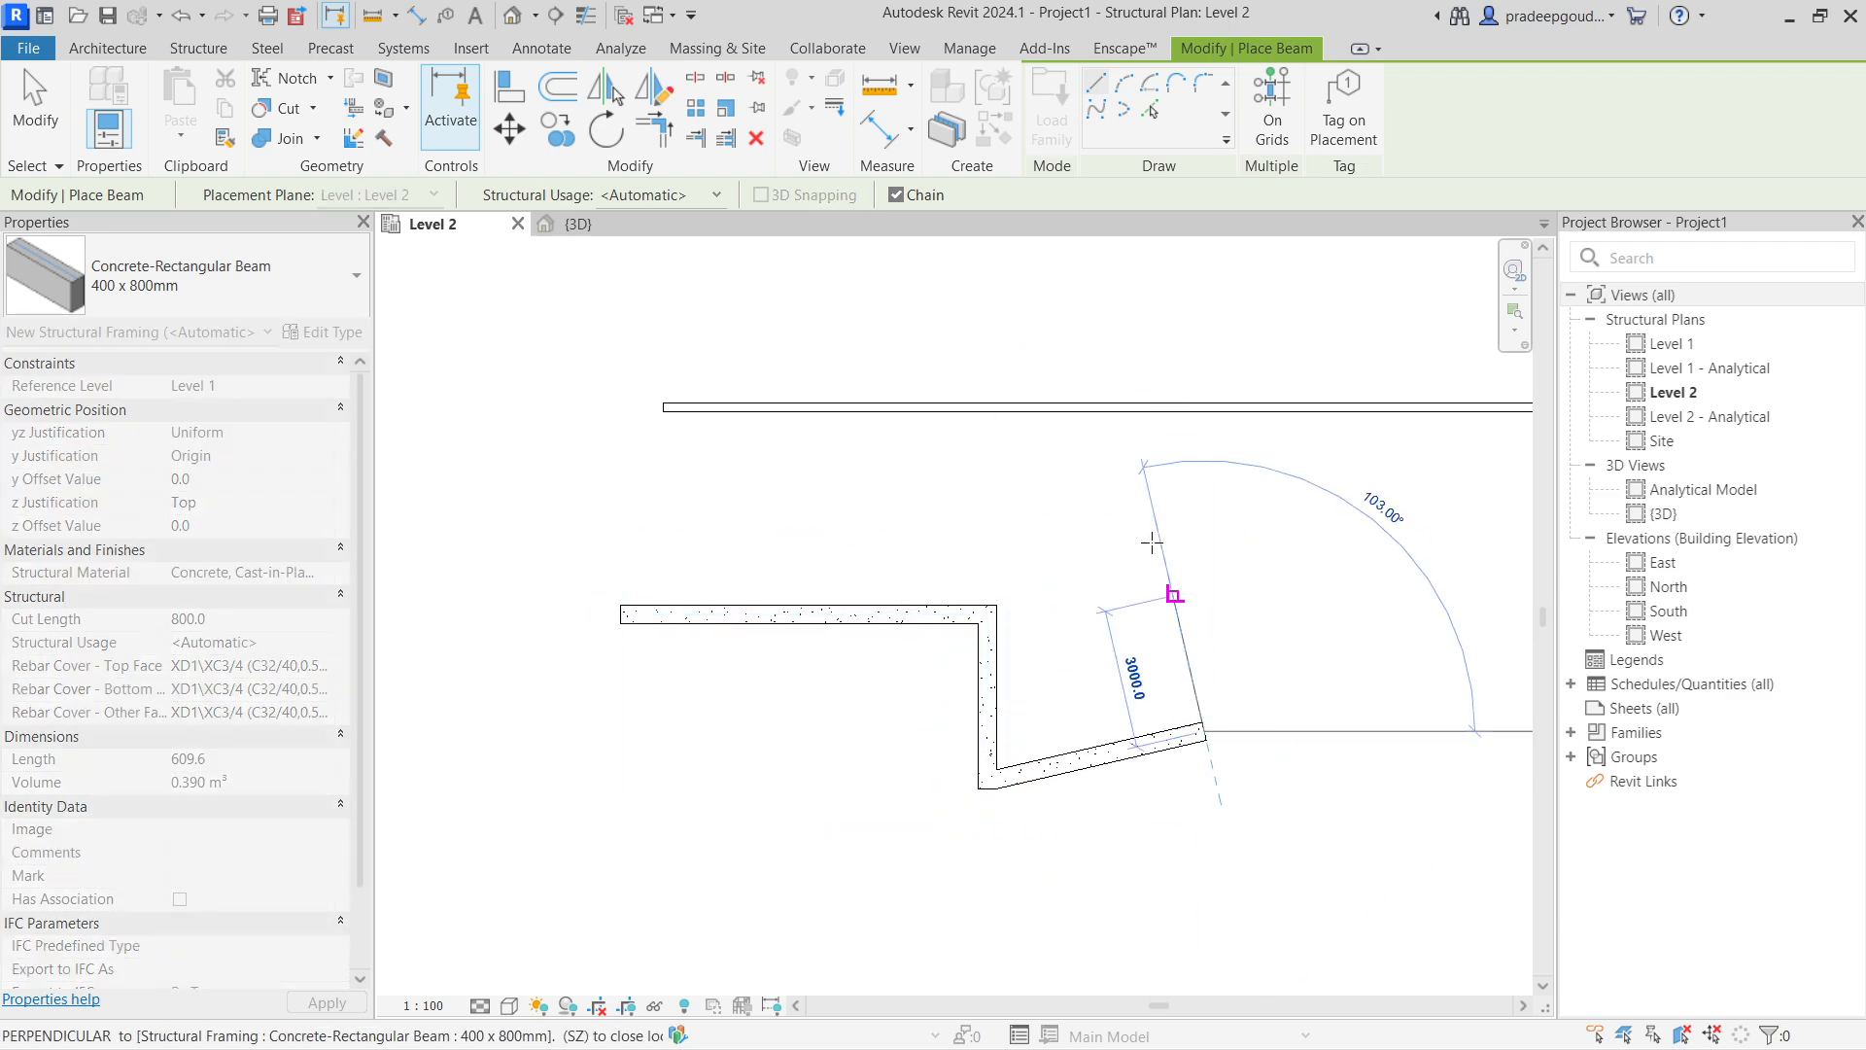
key("Escape")
key("Escape")
left_click(760, 406)
scroll(753, 418, "down", 2)
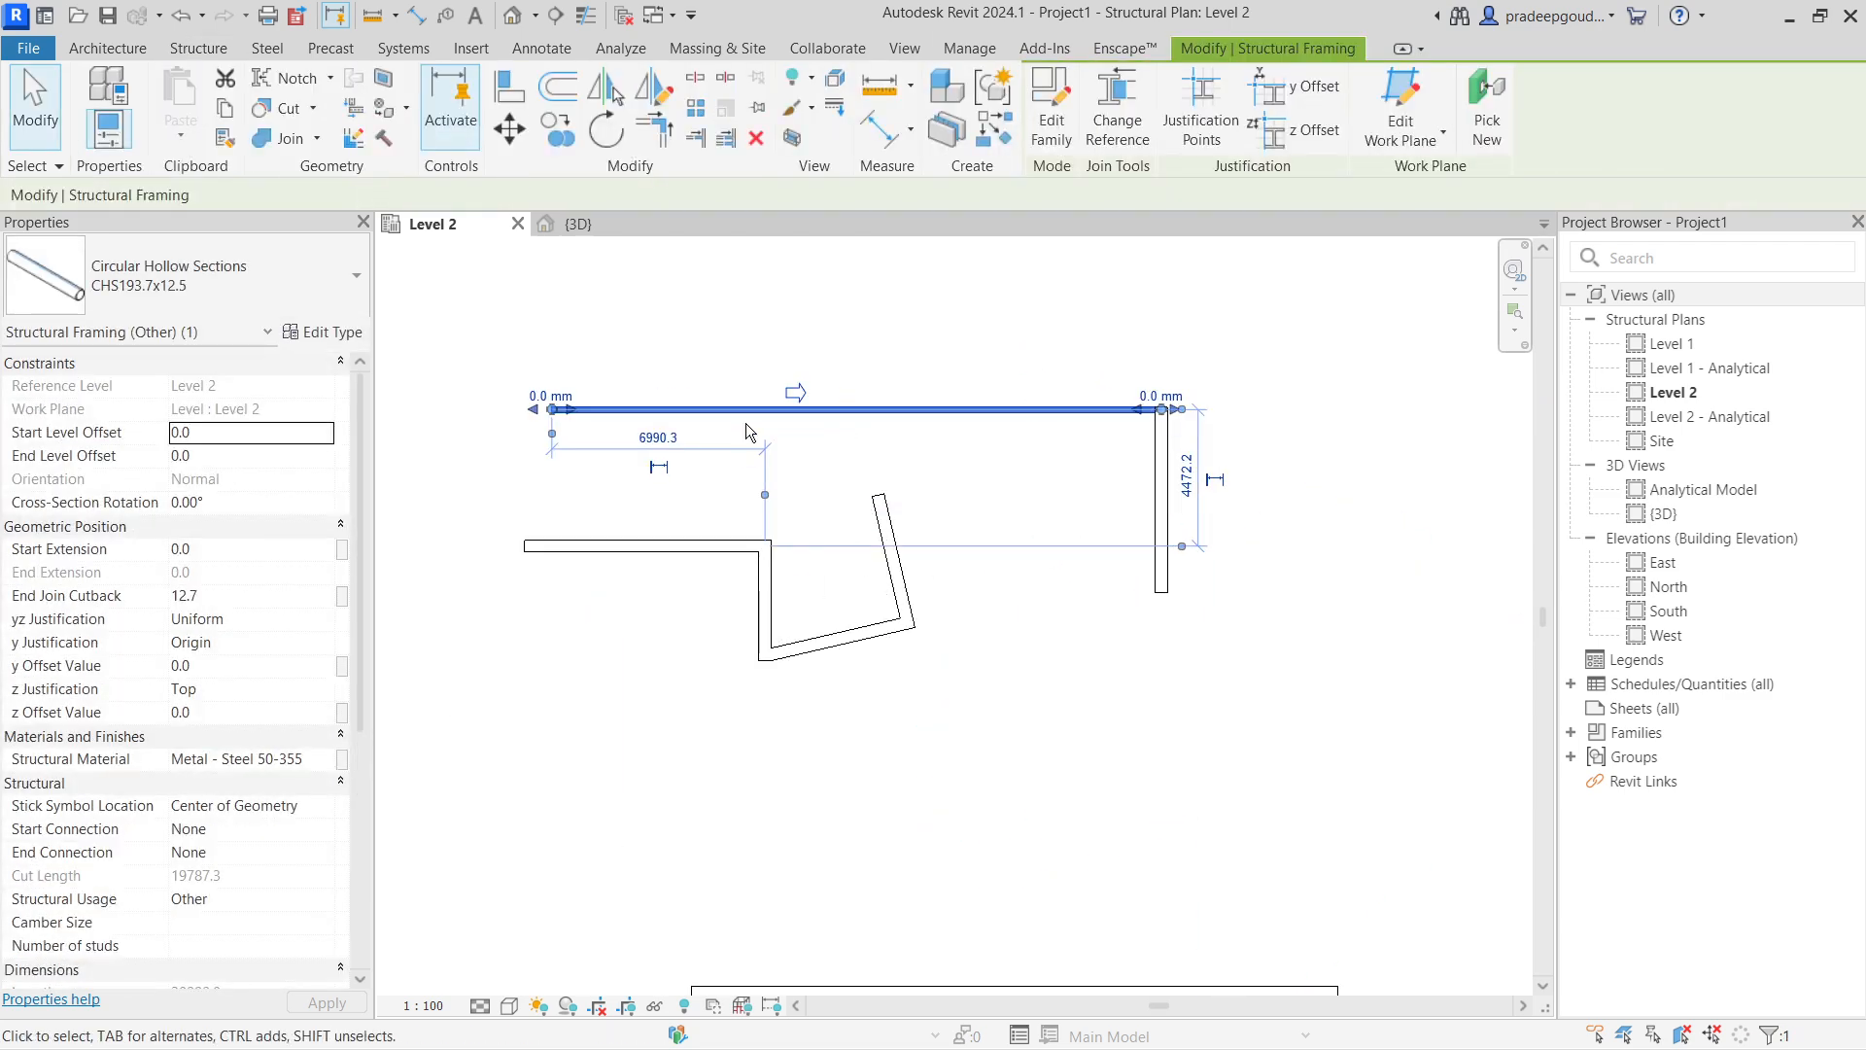
middle_click_drag(709, 513, 799, 573)
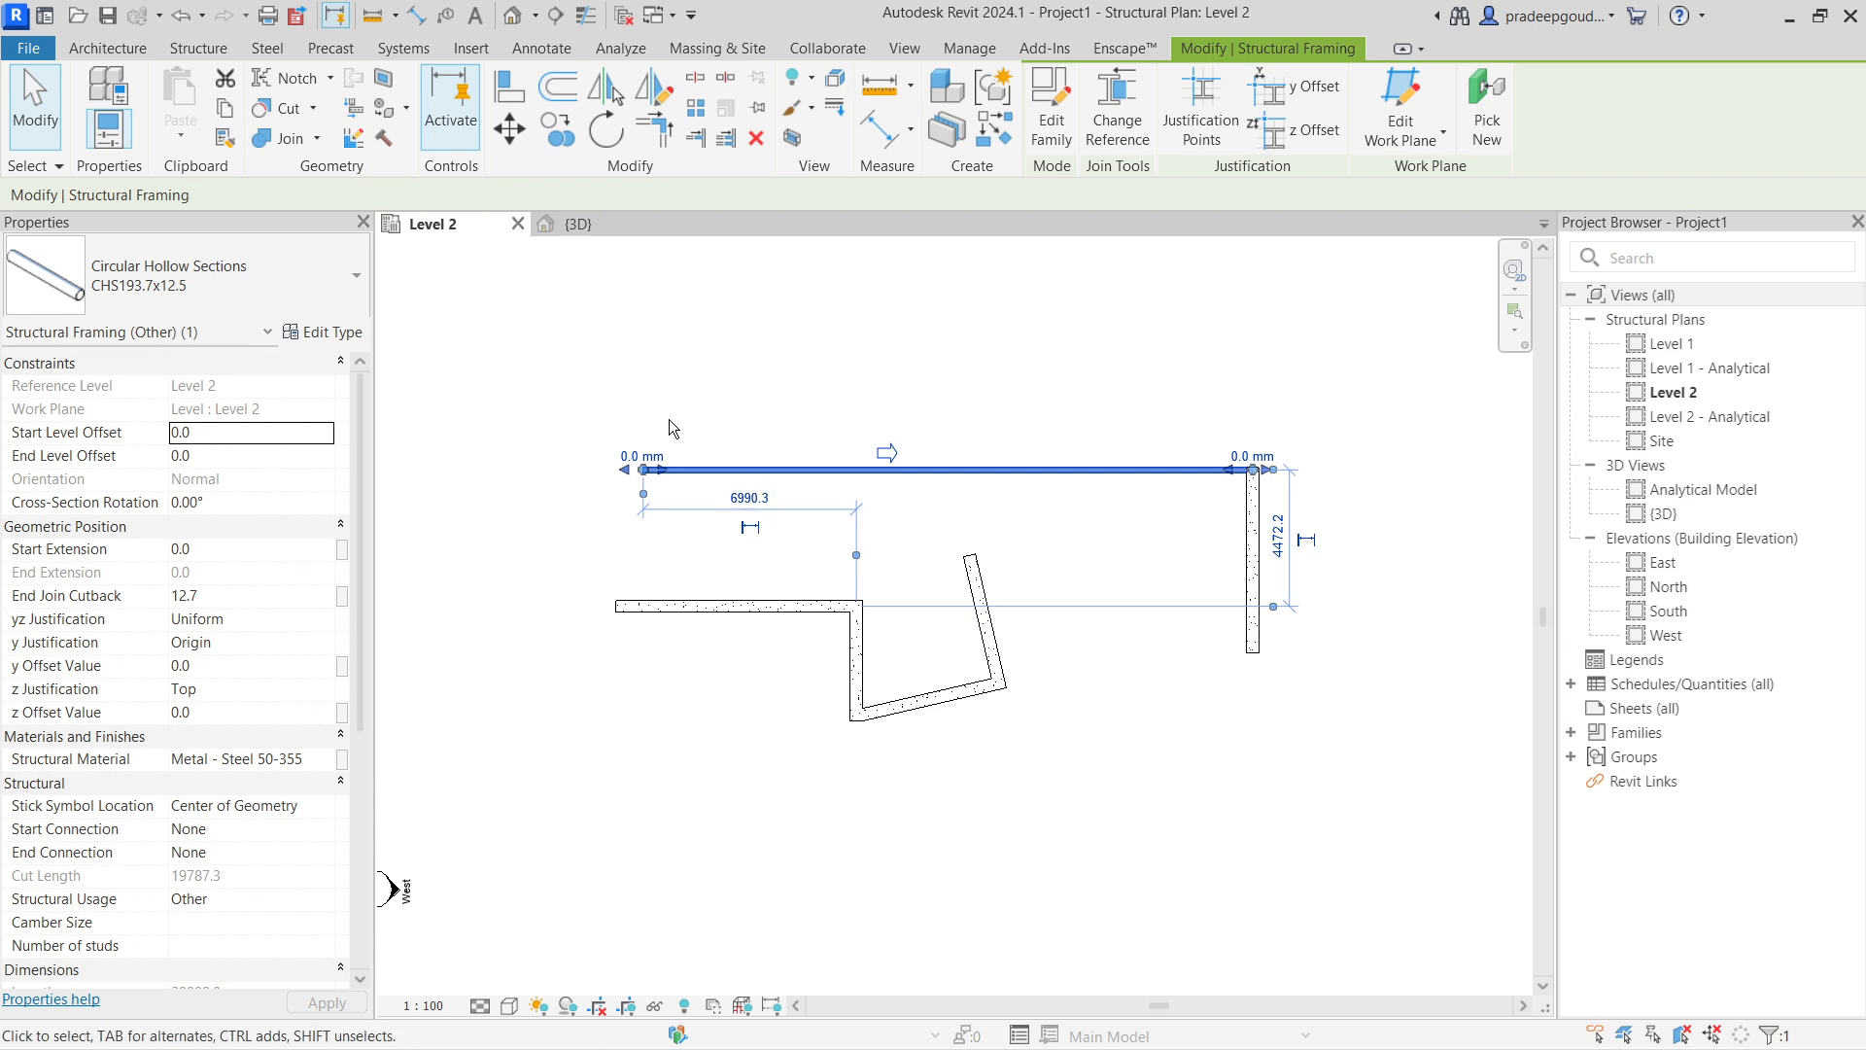
middle_click_drag(669, 418, 675, 468)
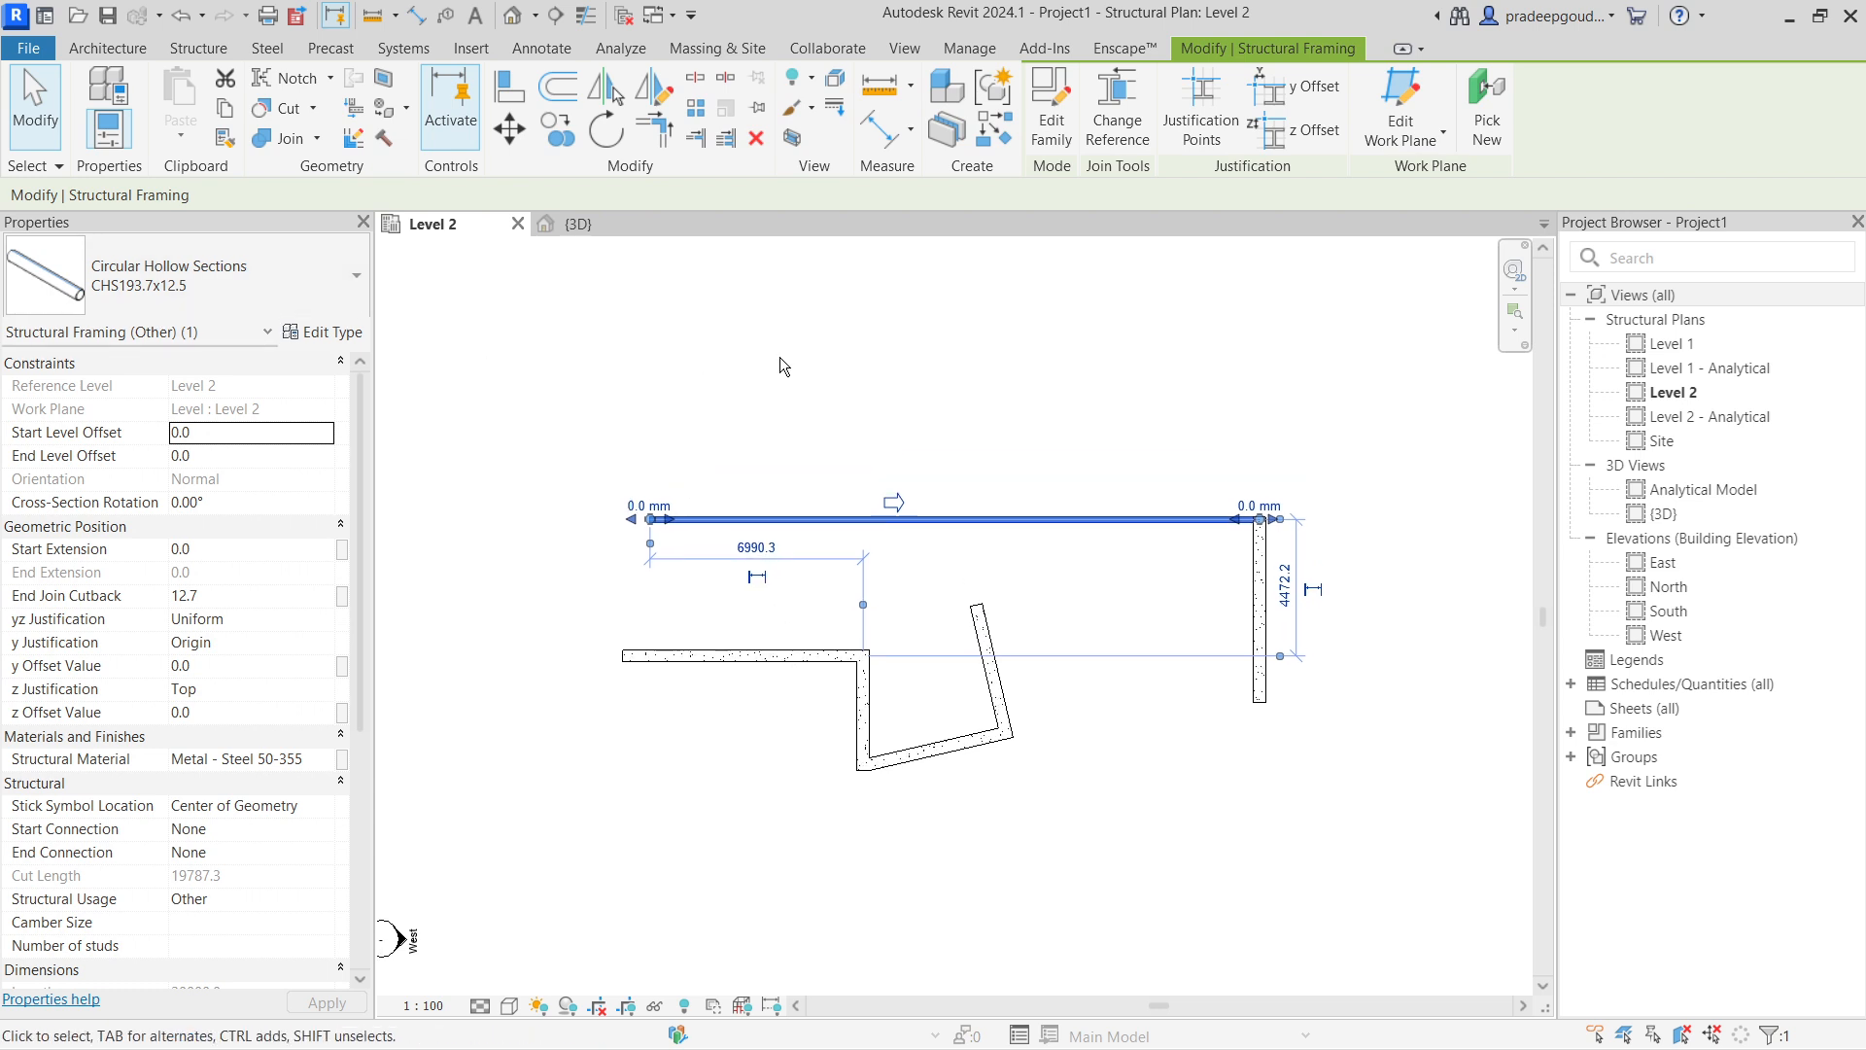
Switch to Snip & Sketch and highlight the two-line BR brace entry in yellow, using the ruler as a guide.
key("alt+Tab")
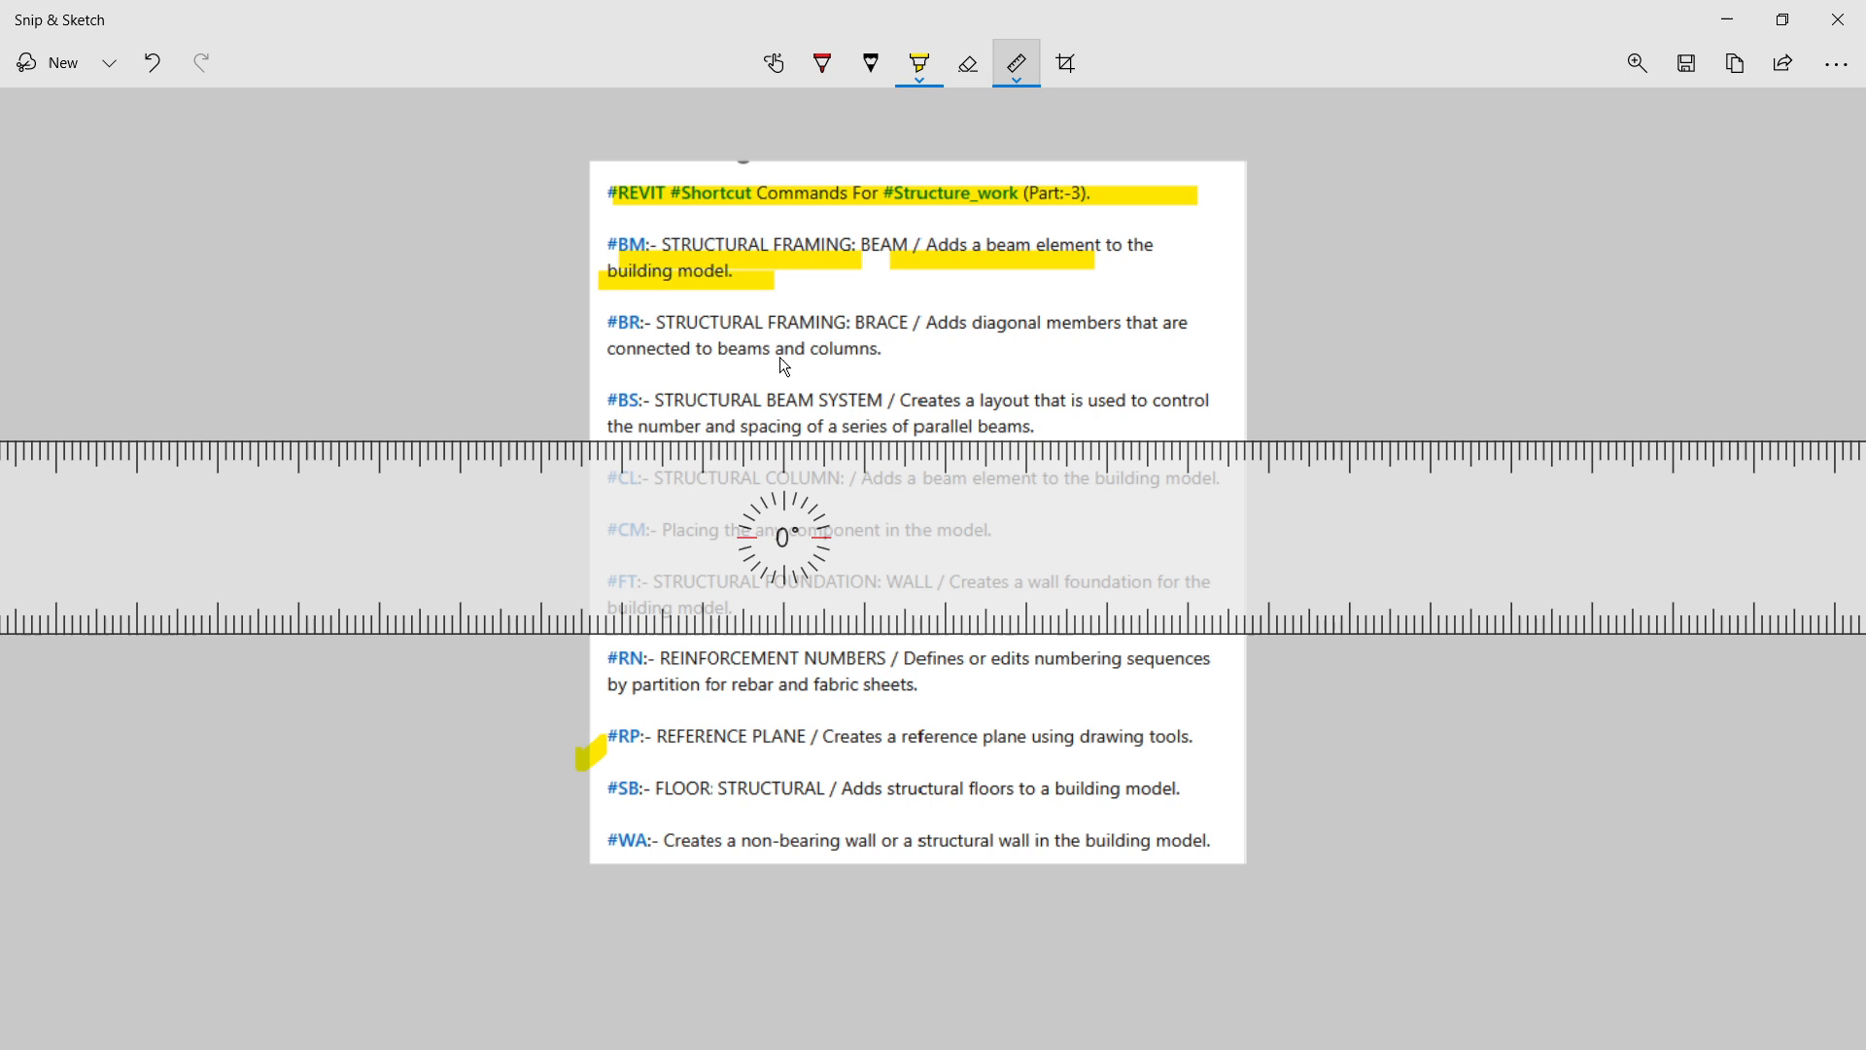
left_click_drag(755, 588, 748, 493)
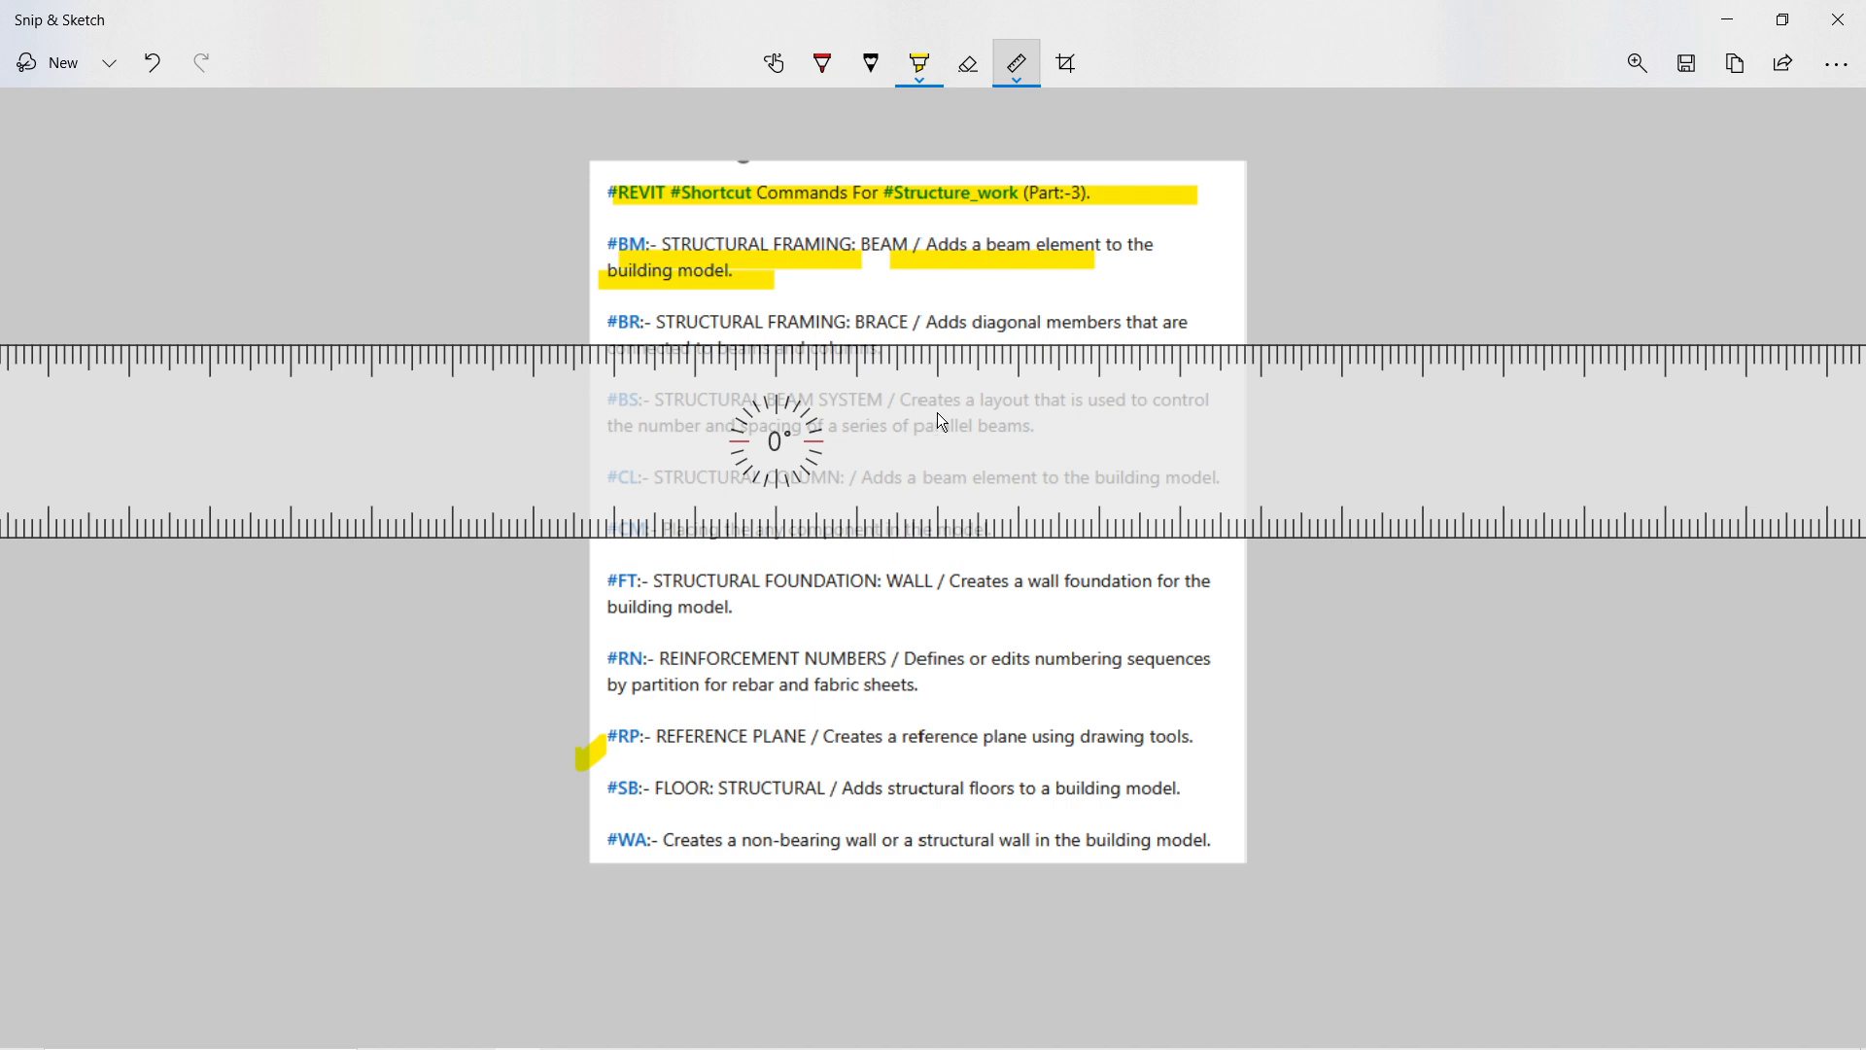
left_click_drag(937, 412, 937, 441)
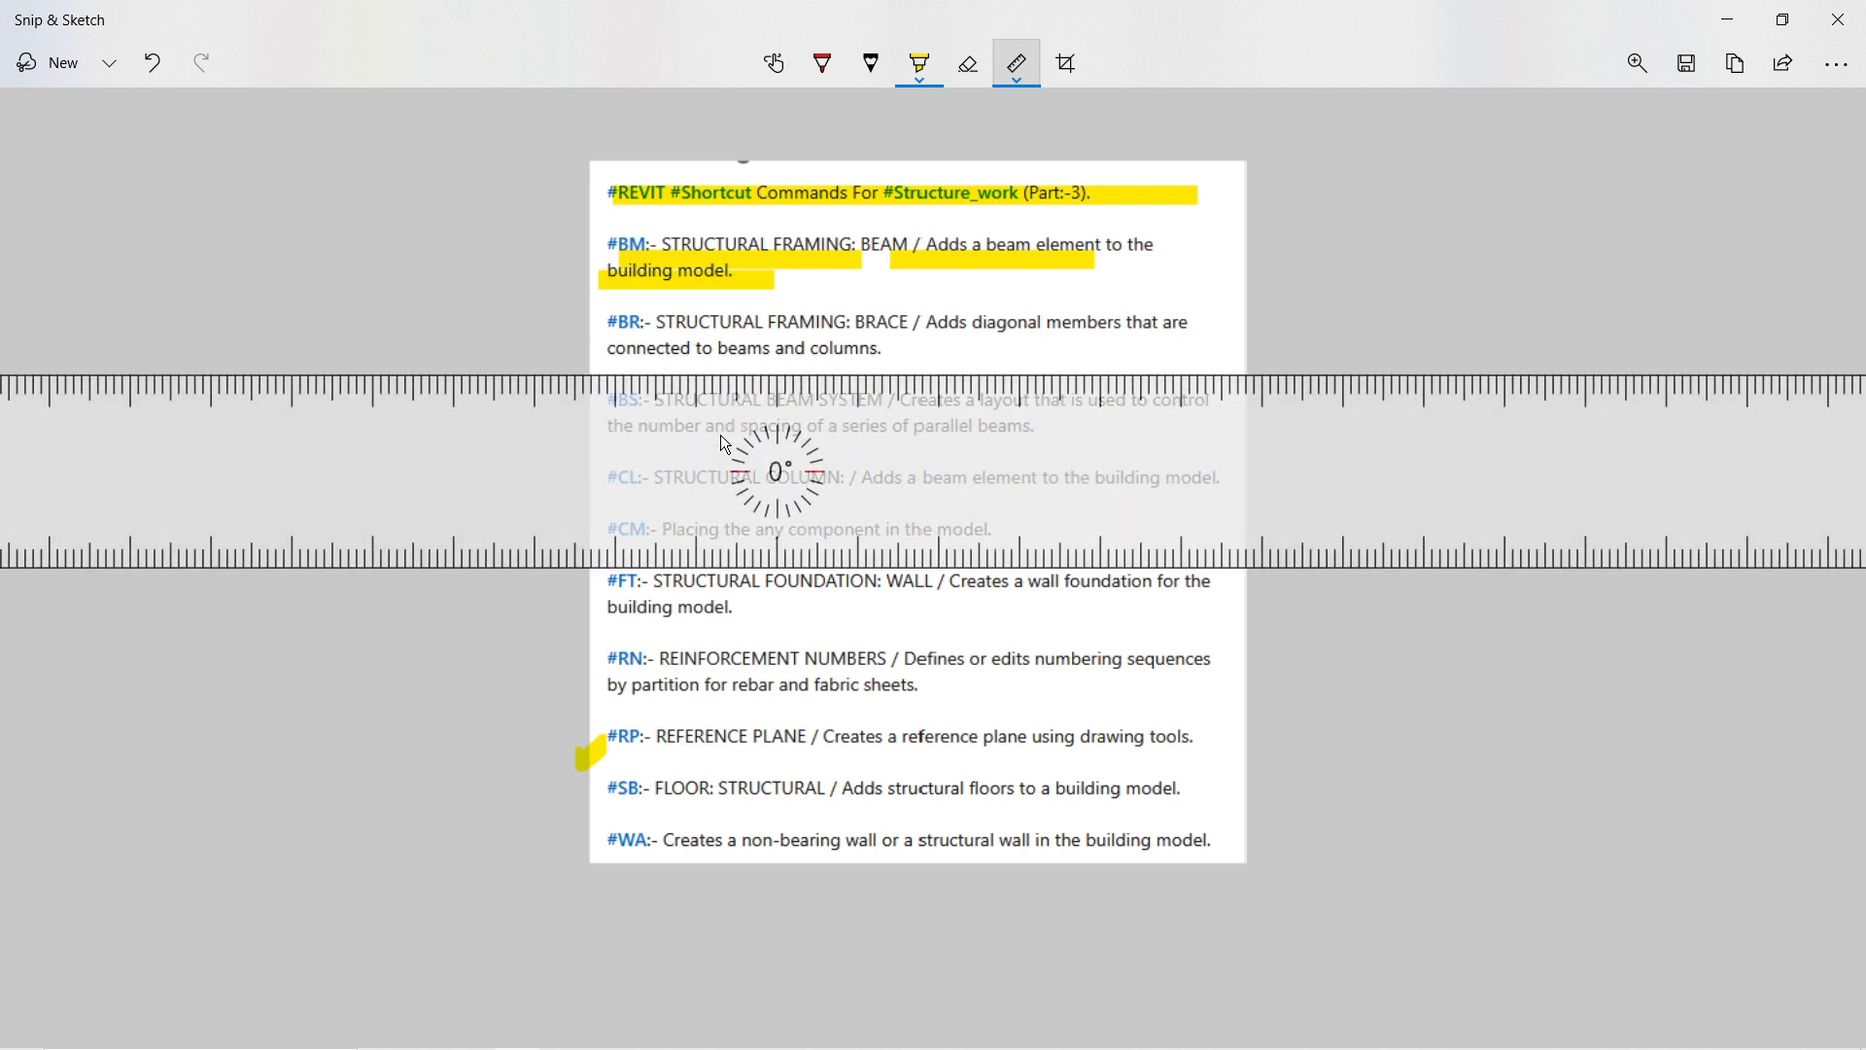
left_click_drag(698, 480, 743, 405)
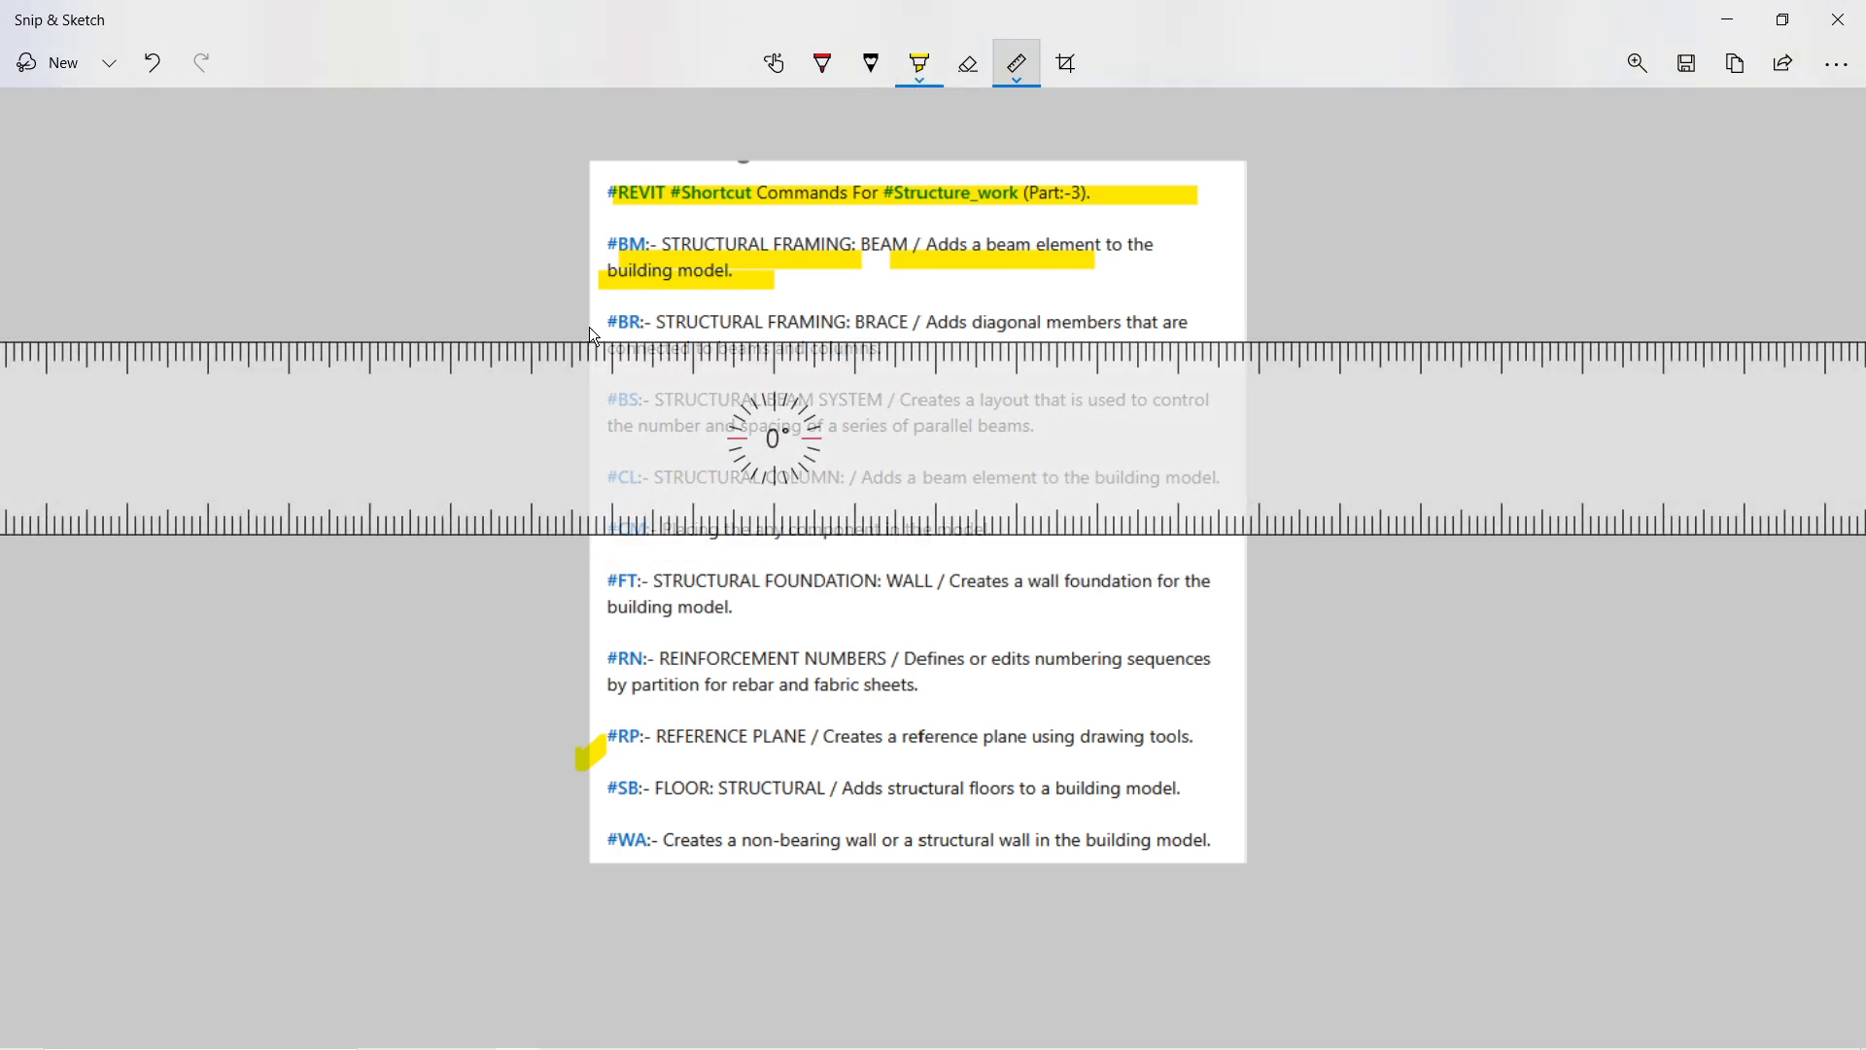
left_click_drag(589, 329, 1271, 329)
left_click_drag(789, 412, 791, 435)
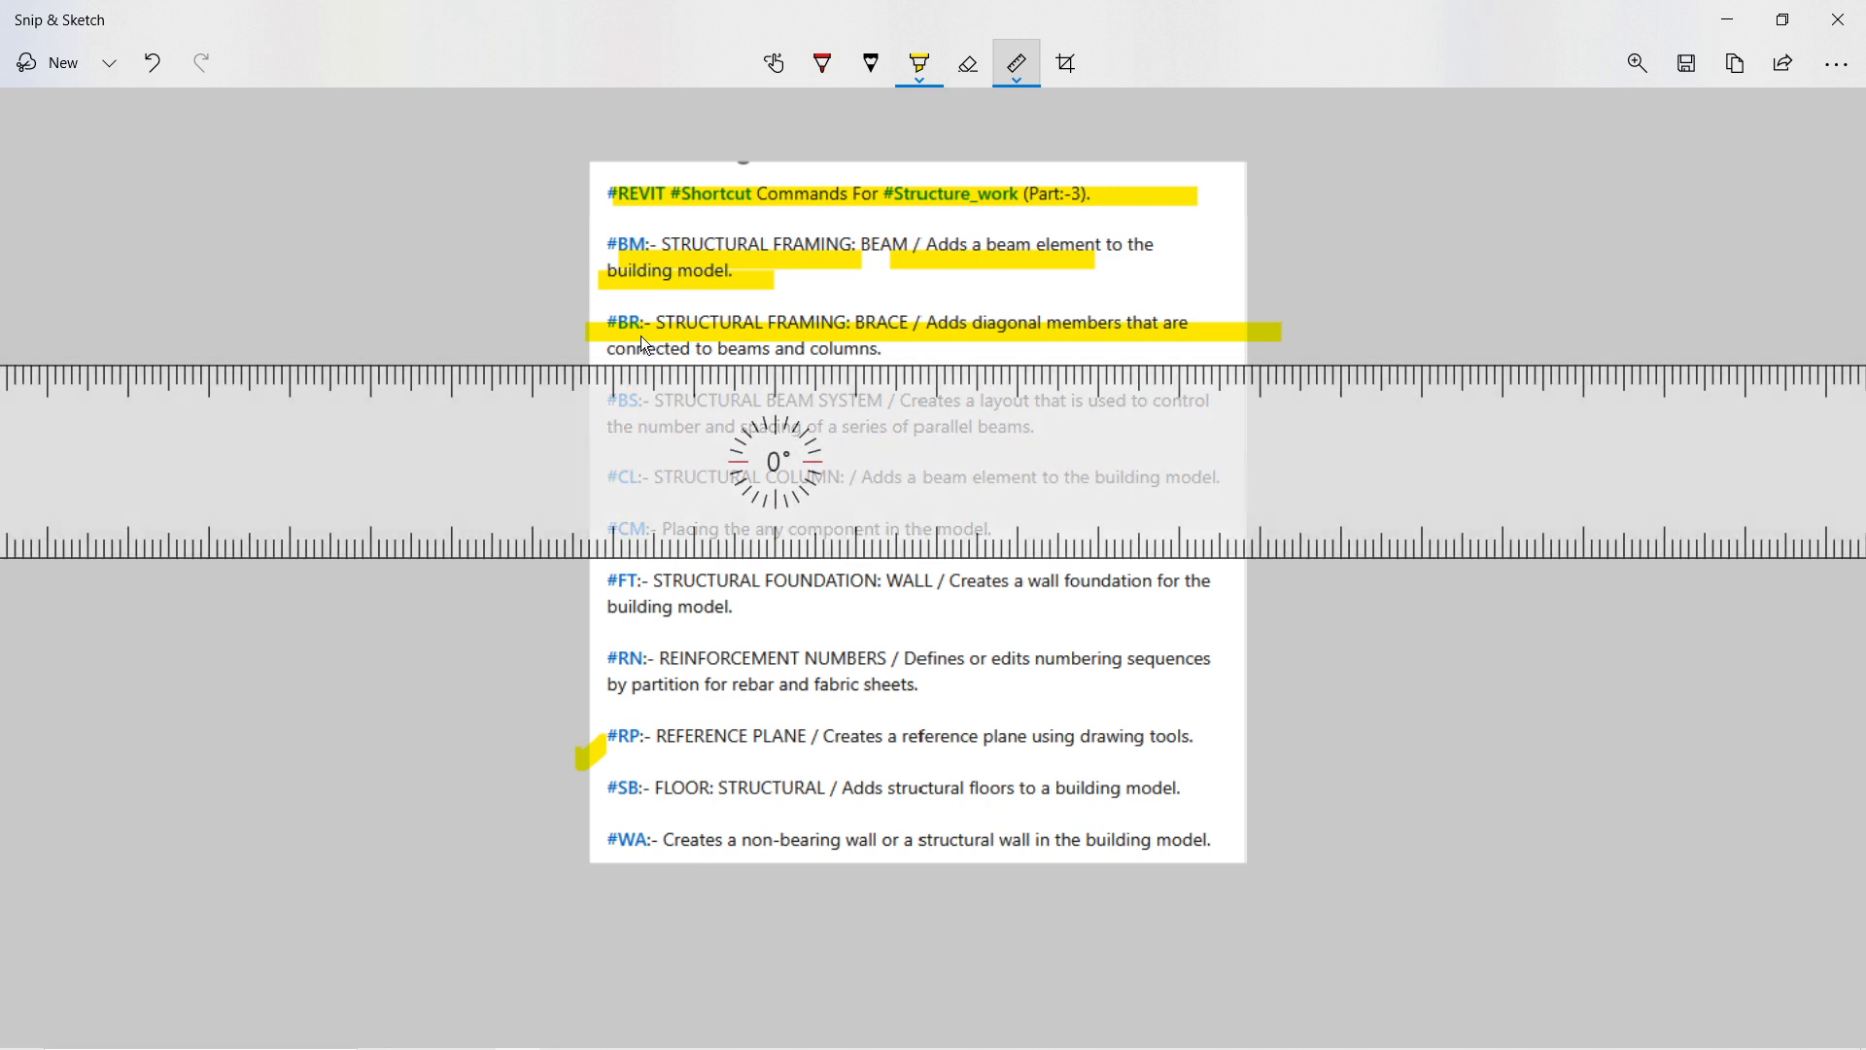
left_click_drag(596, 363, 1012, 378)
Switch to Revit and dismiss the Quick Heal Wi-Fi network notification.
key("alt+Tab")
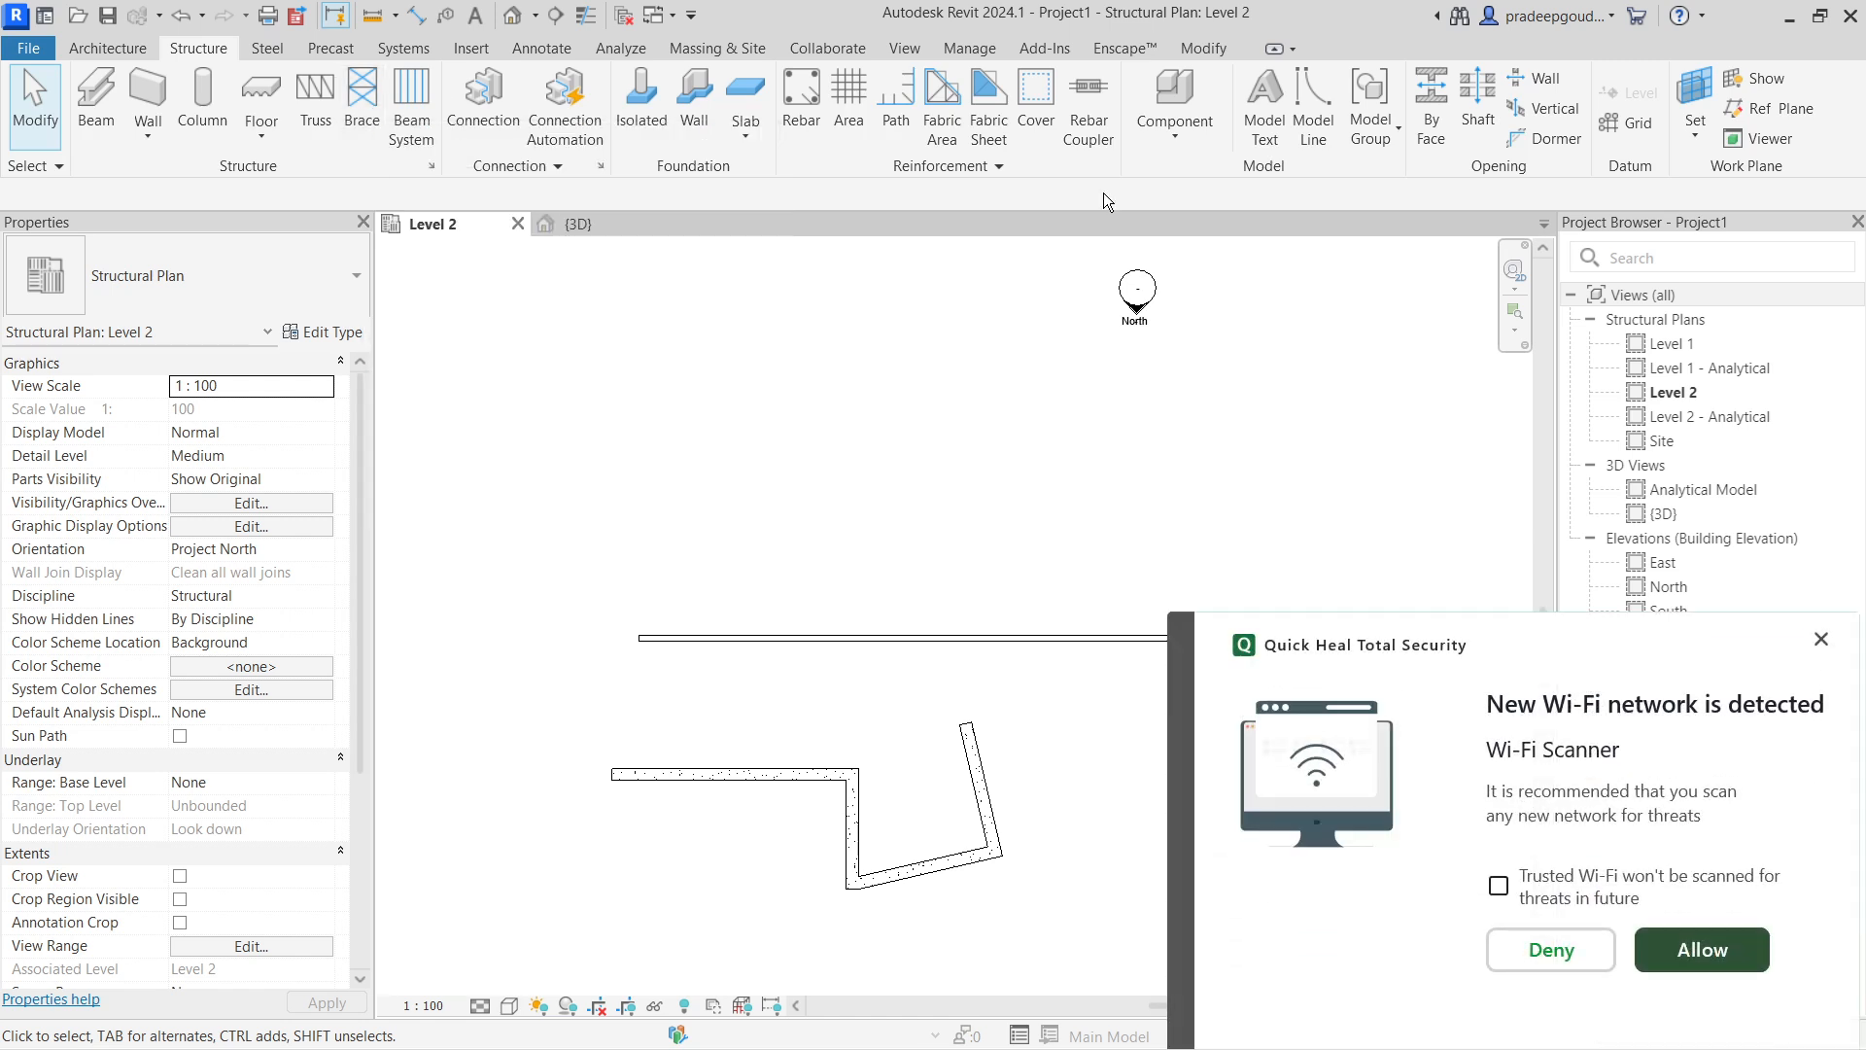
left_click(1820, 639)
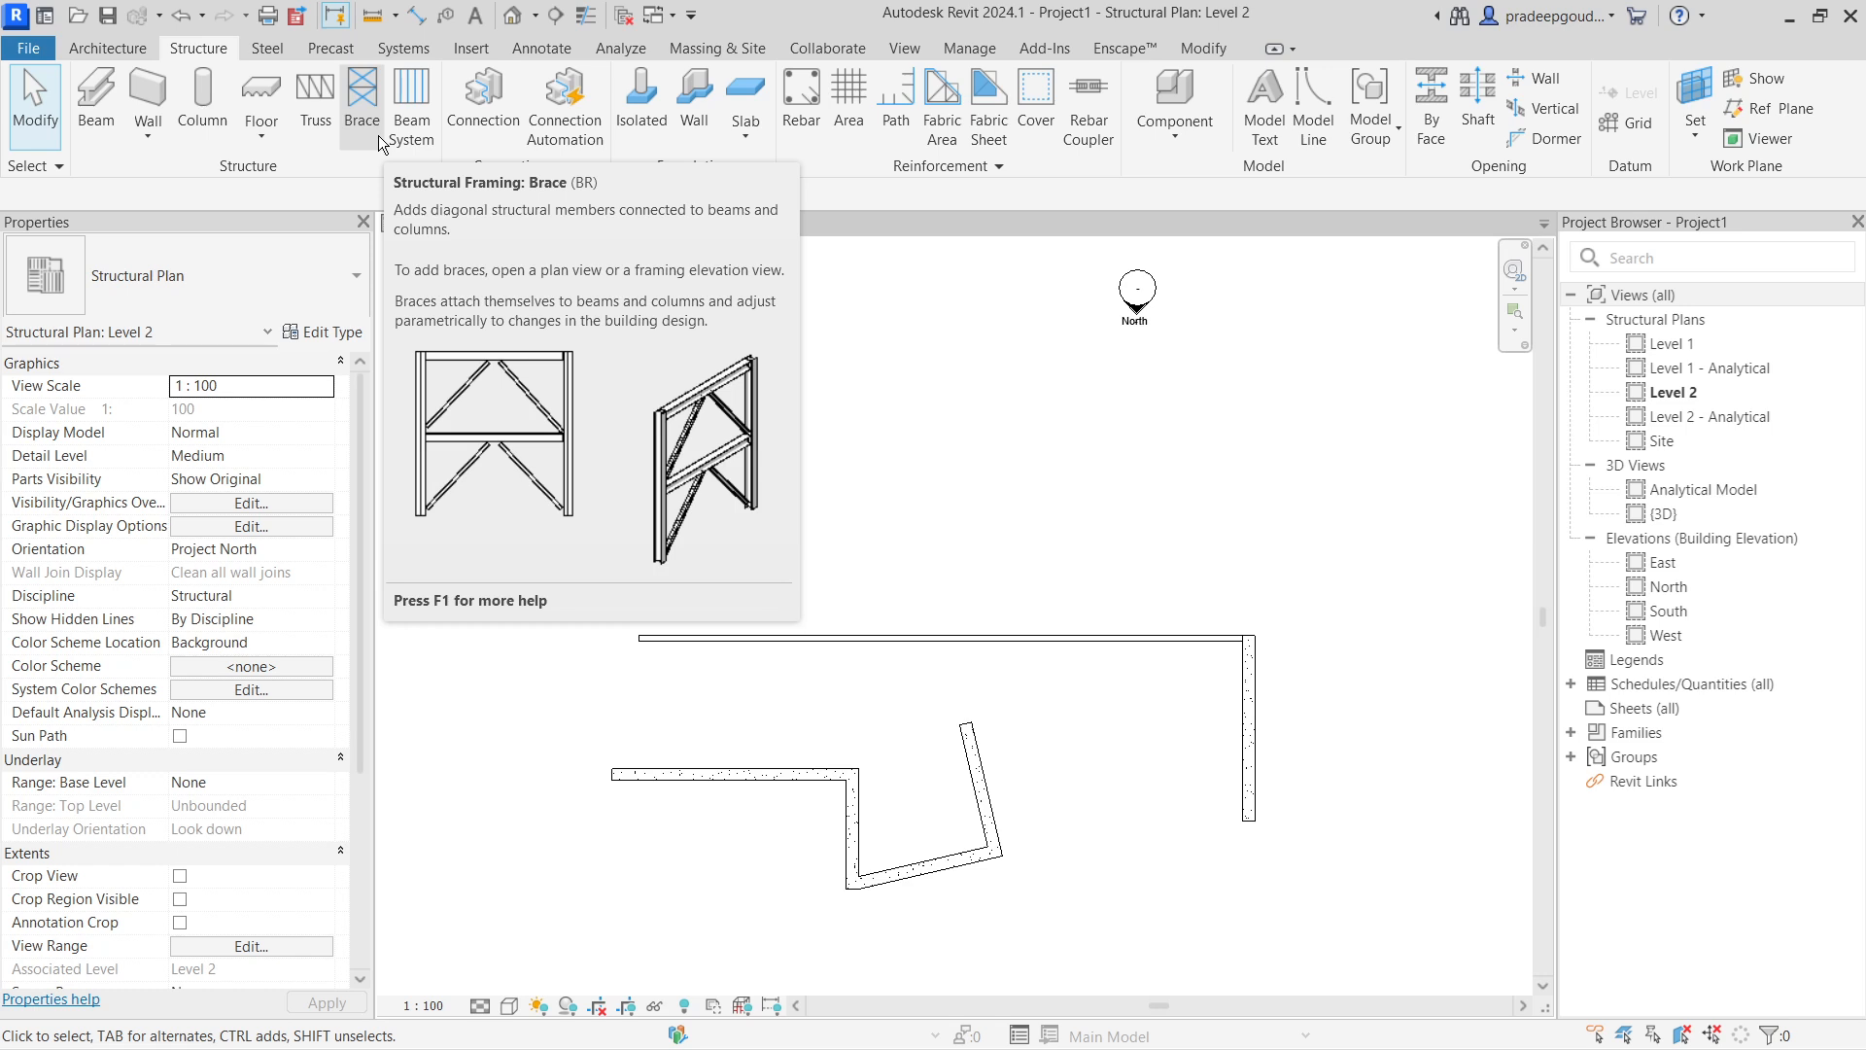
scroll(884, 393, "down", 1)
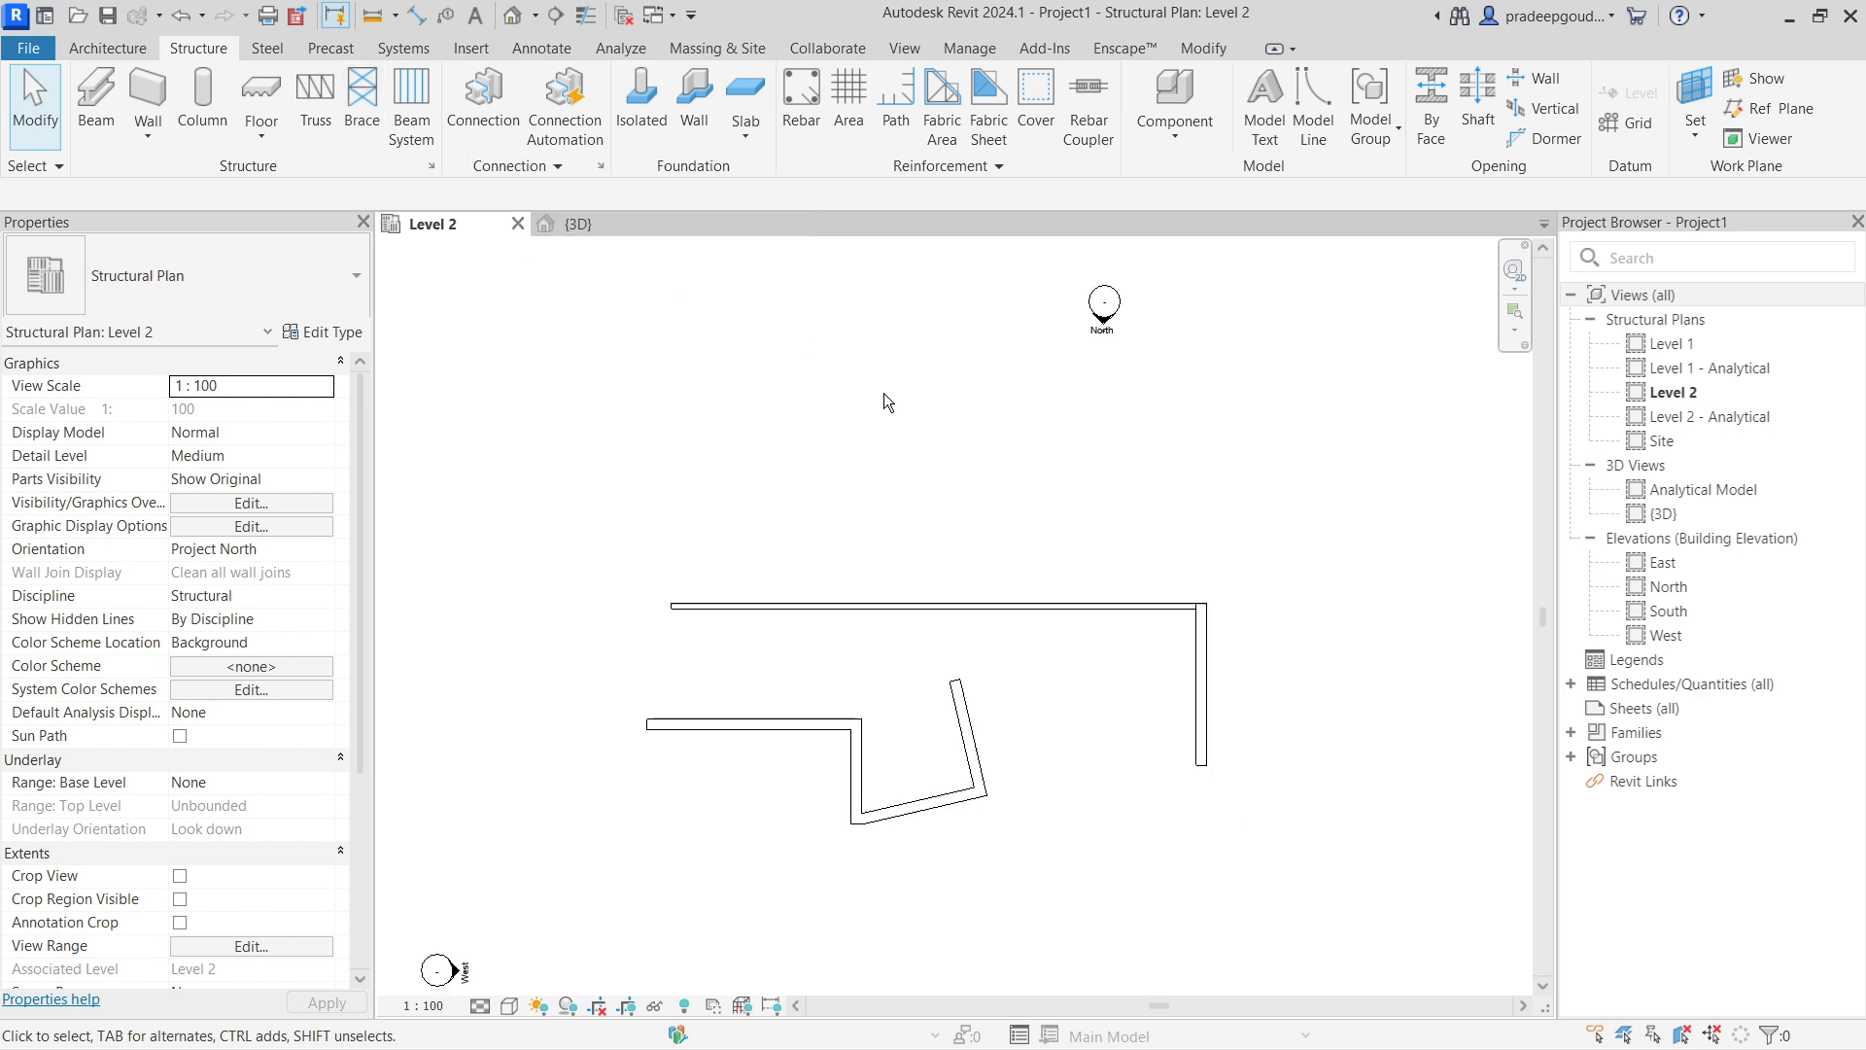
scroll(820, 479, "up", 2)
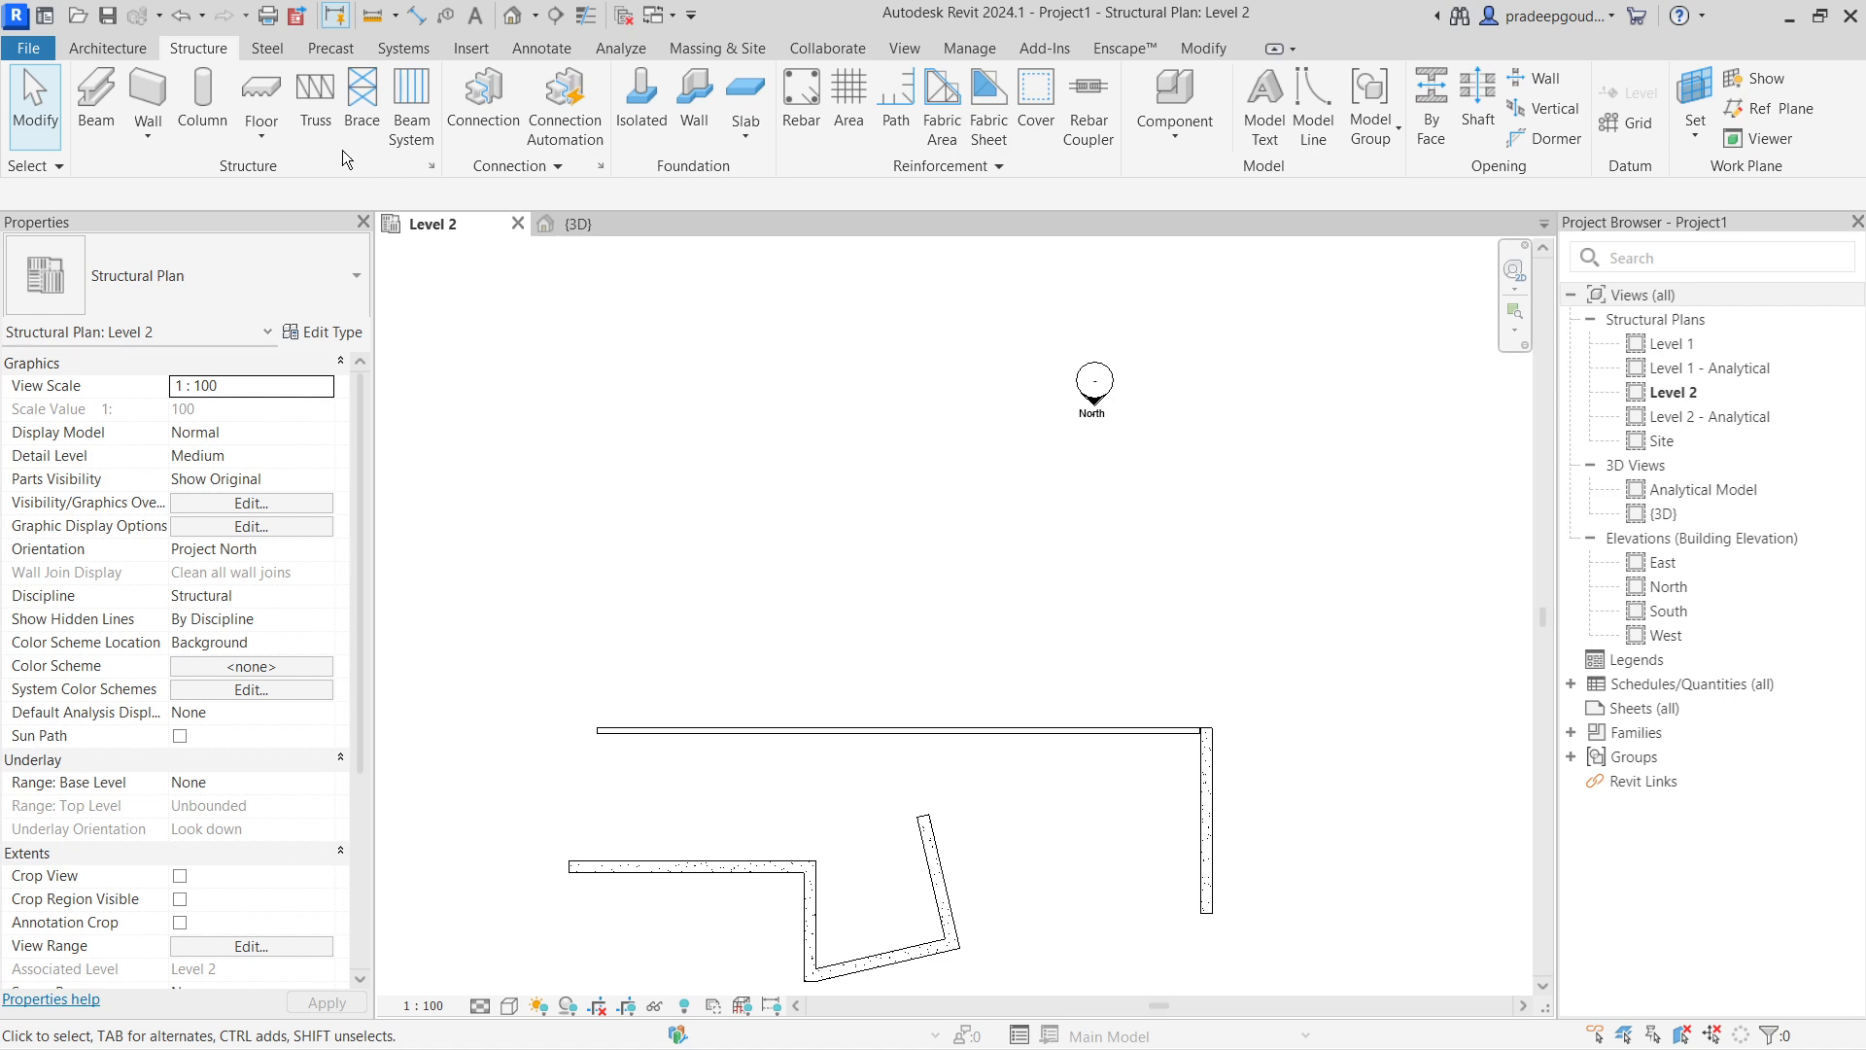
left_click(362, 105)
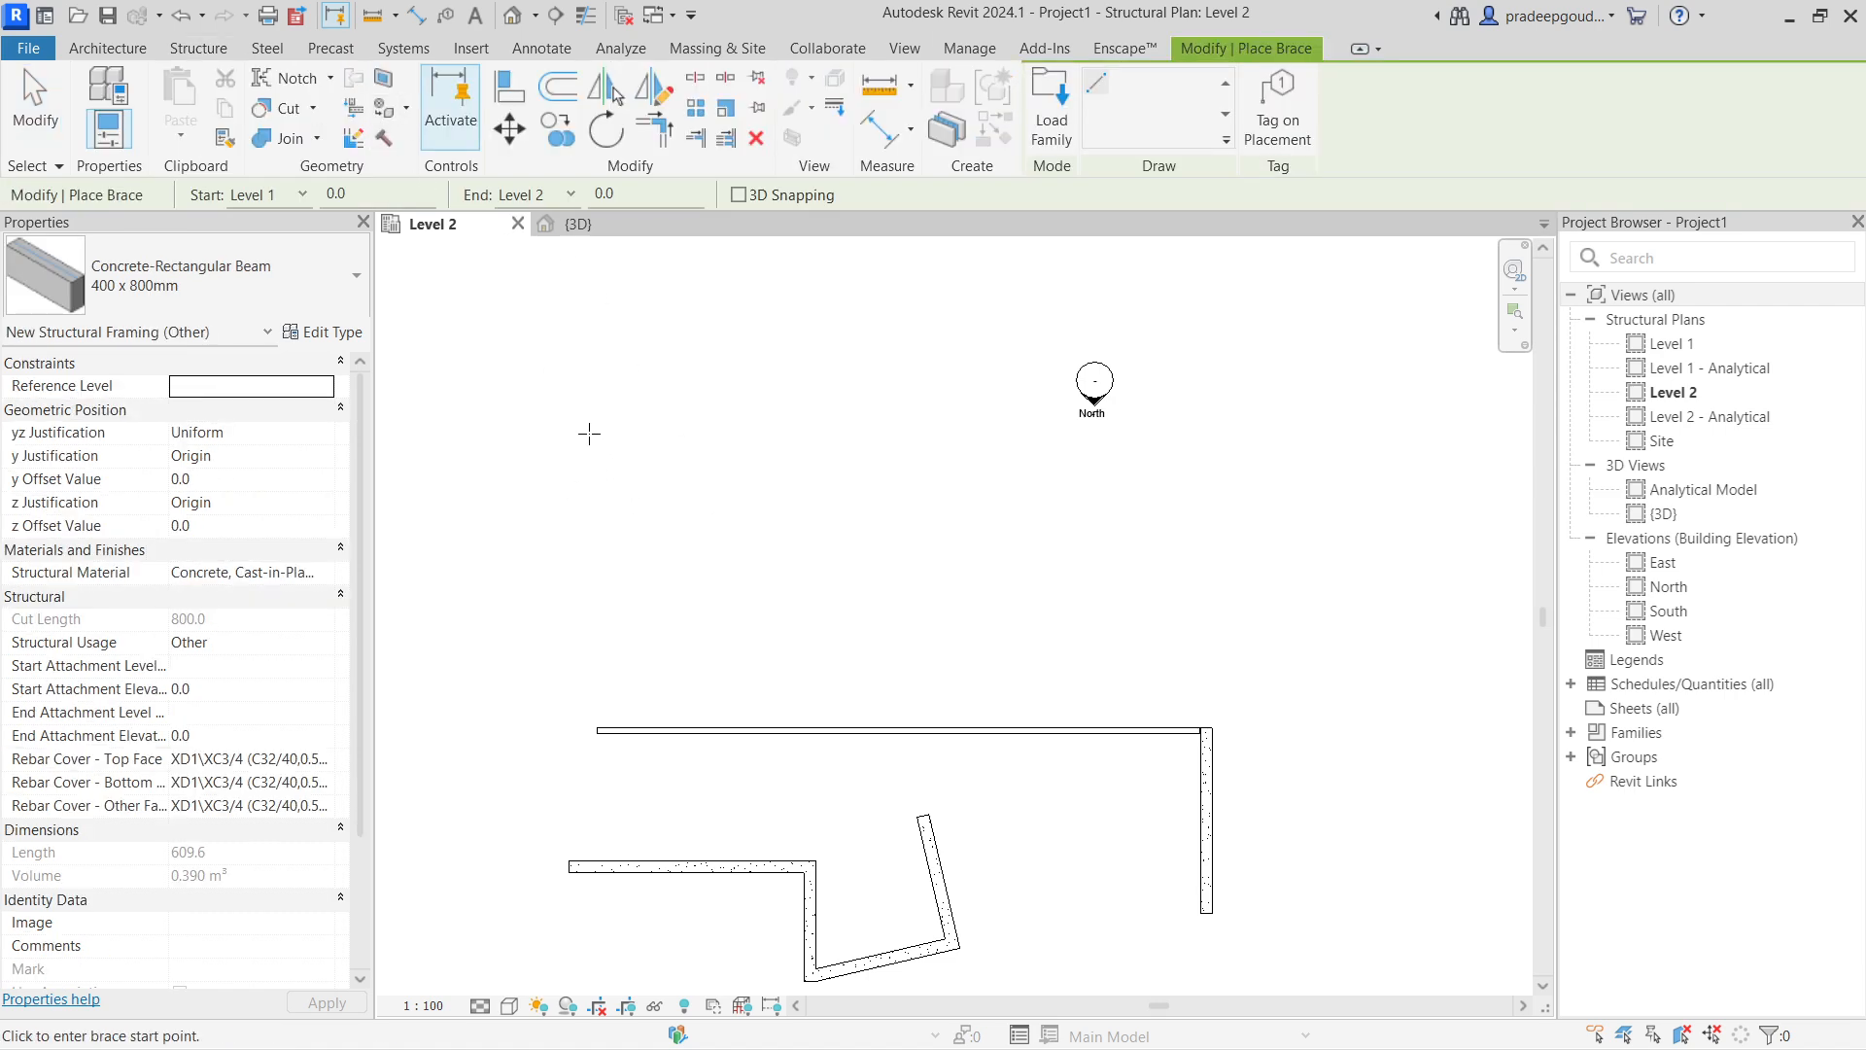
left_click(582, 396)
key("Escape")
key("Escape")
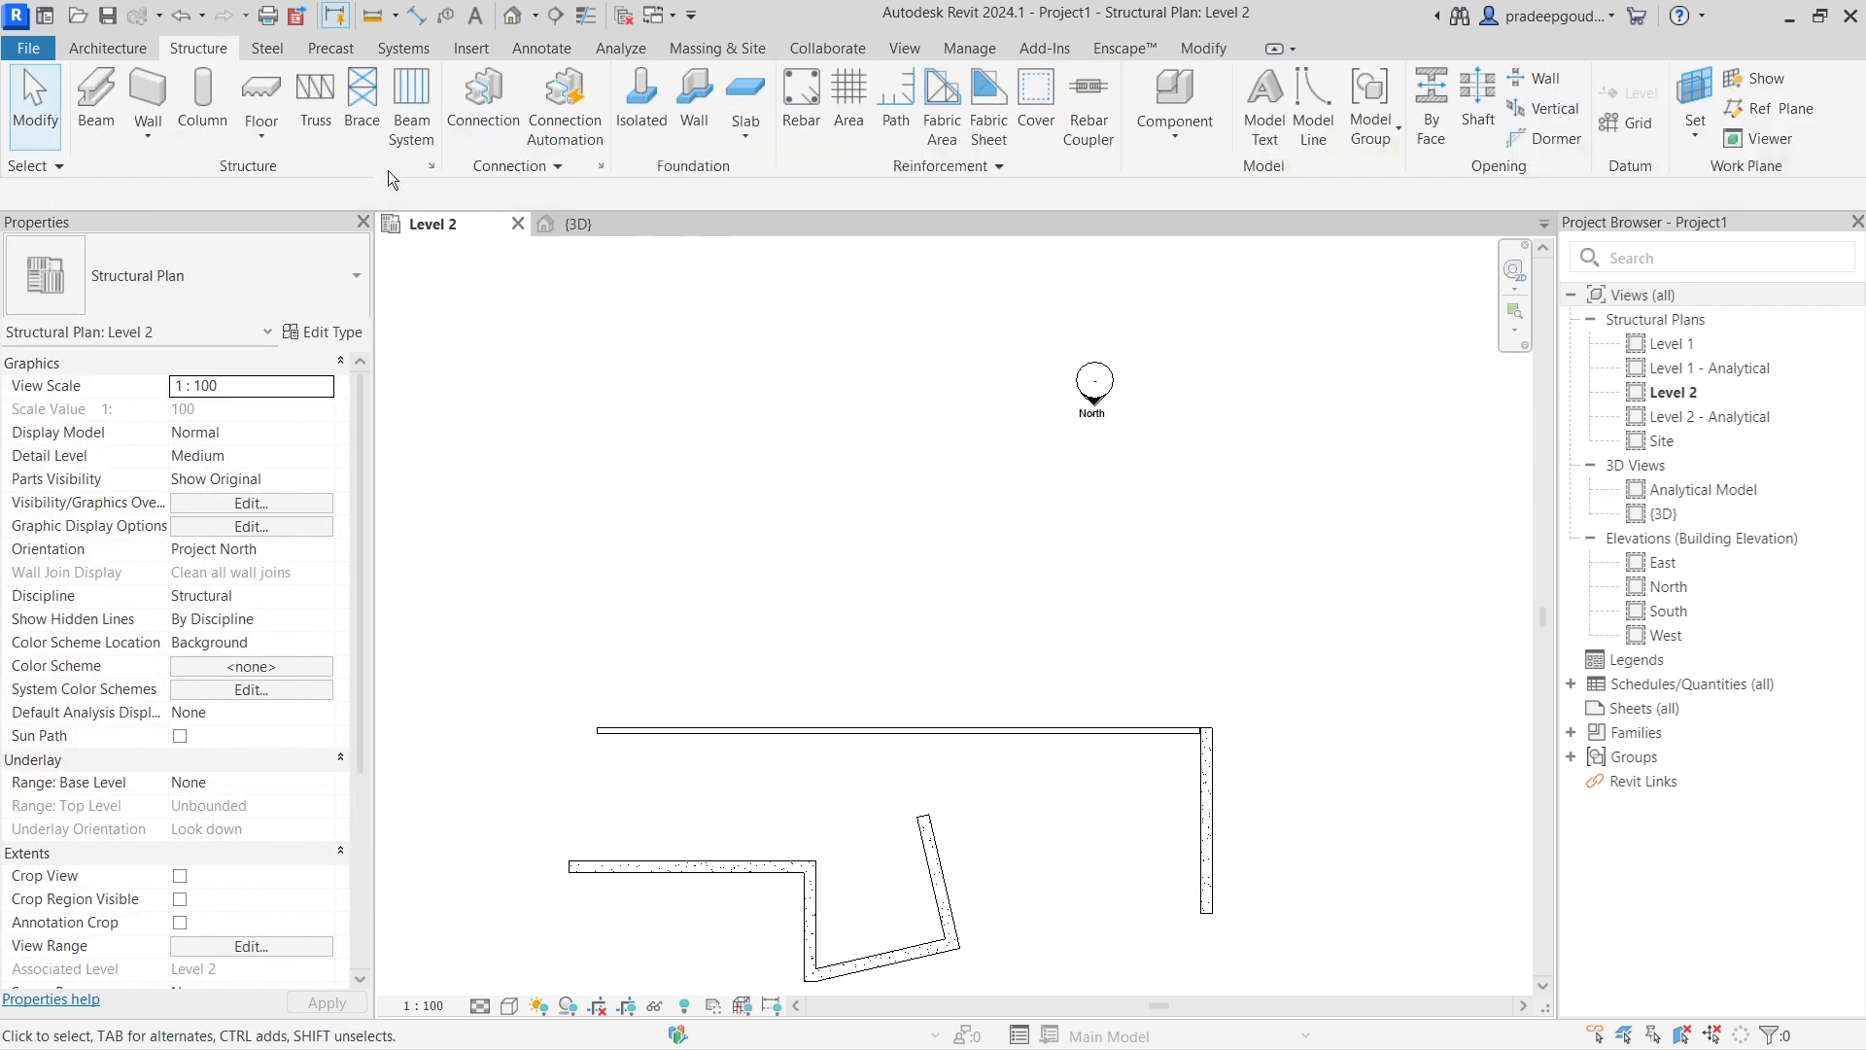
Place two horizontal 400 x 800mm concrete braces from Level 1 to Level 2 above the beams, the second about 5300 mm long in plan.
left_click(362, 105)
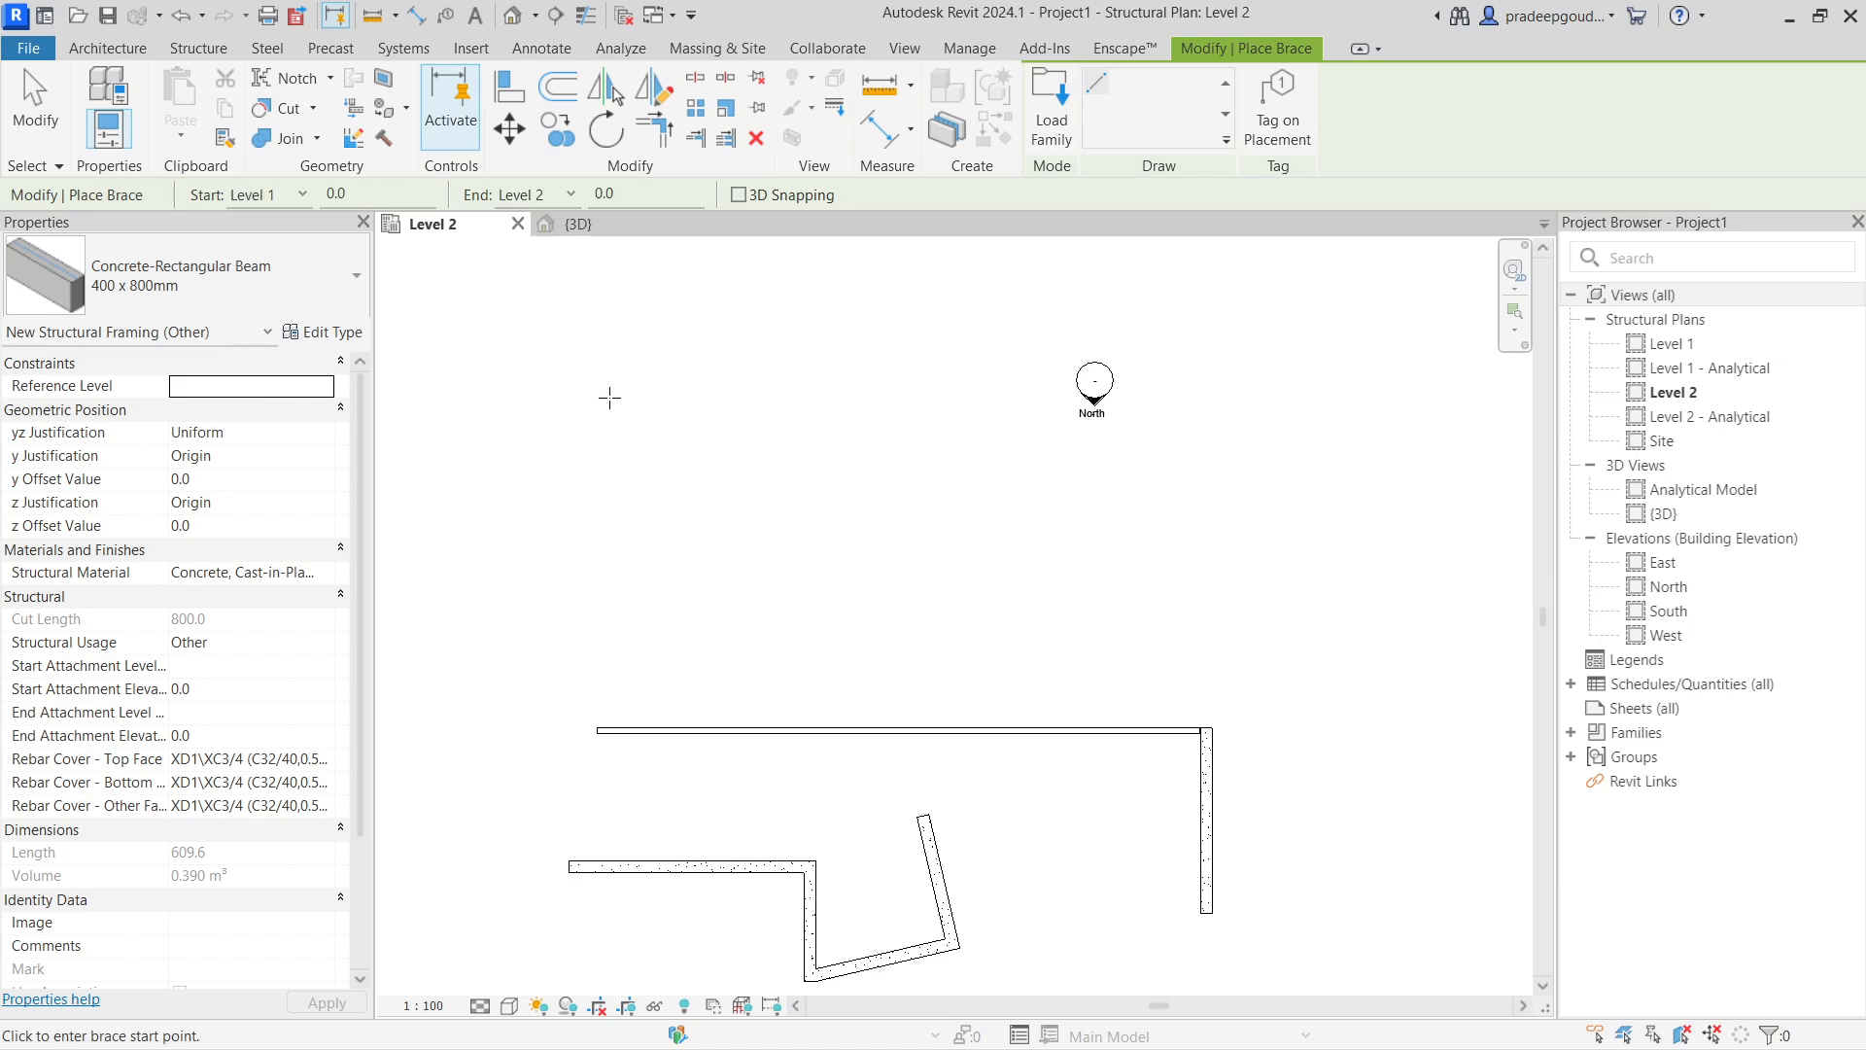
left_click(596, 404)
left_click(856, 405)
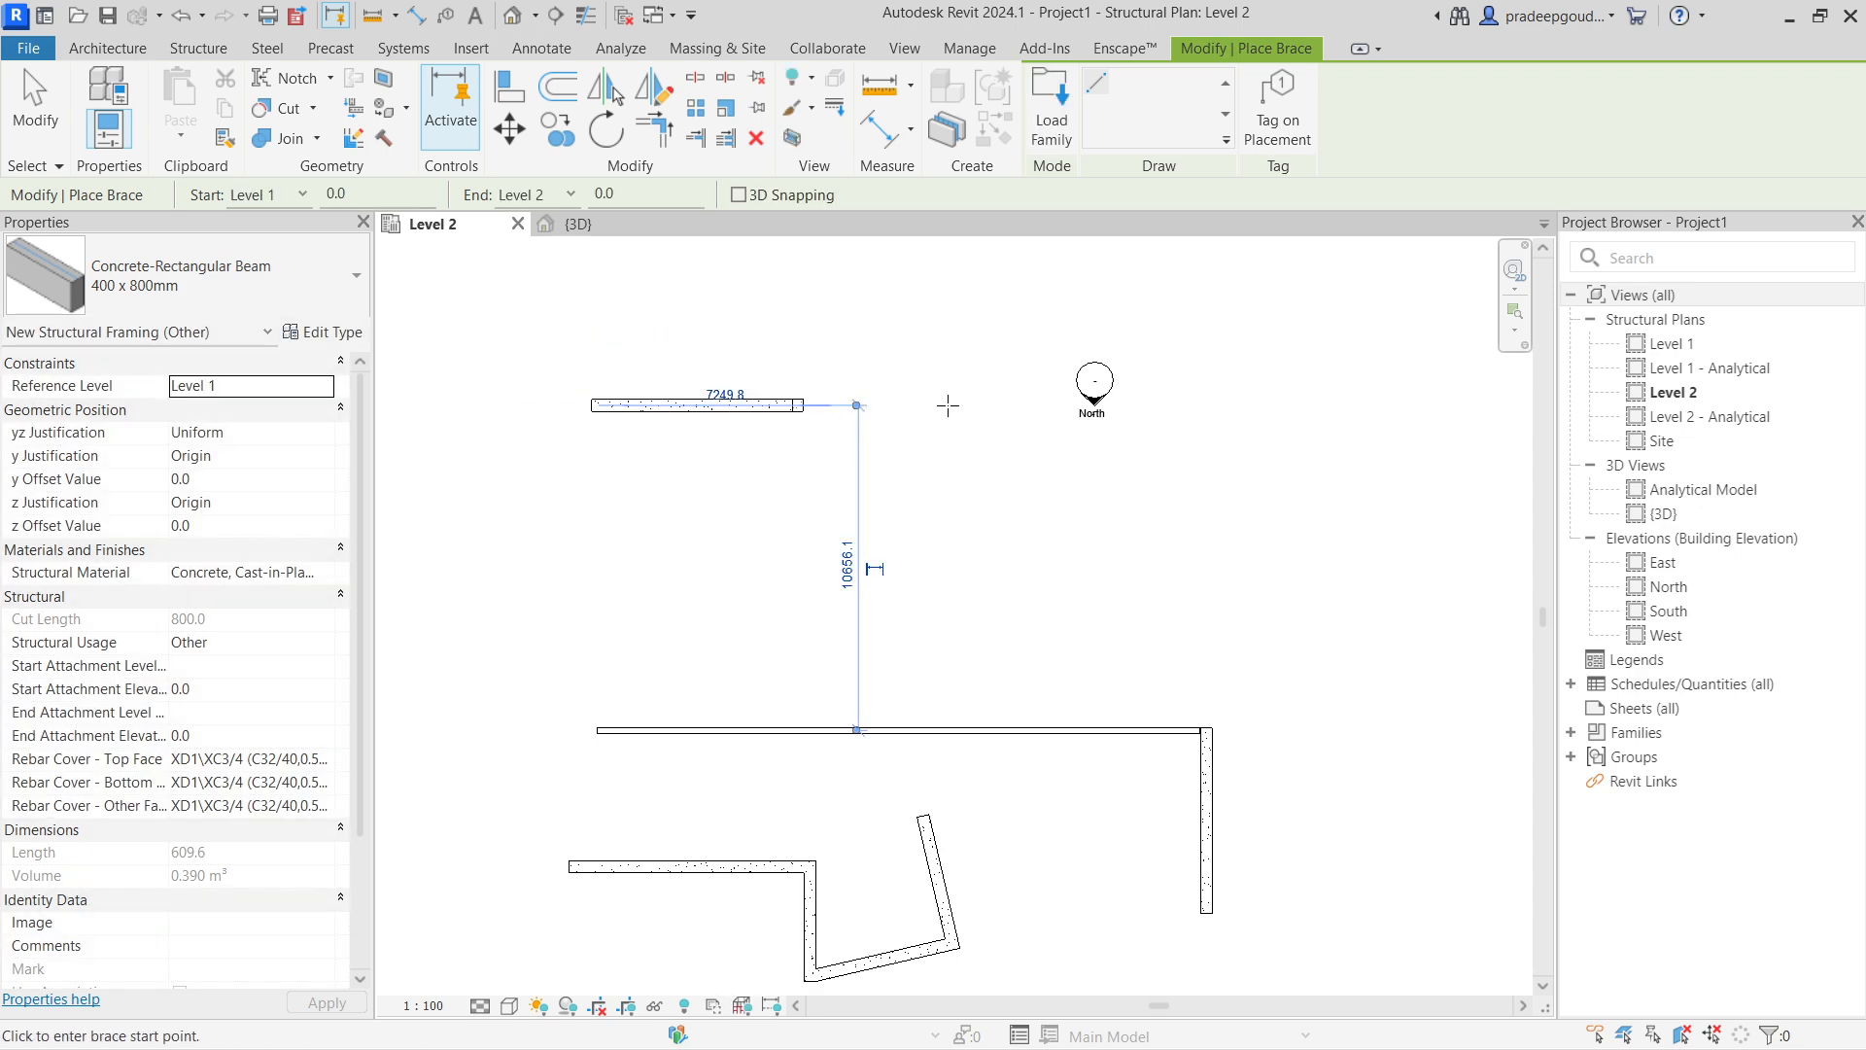
left_click(1023, 401)
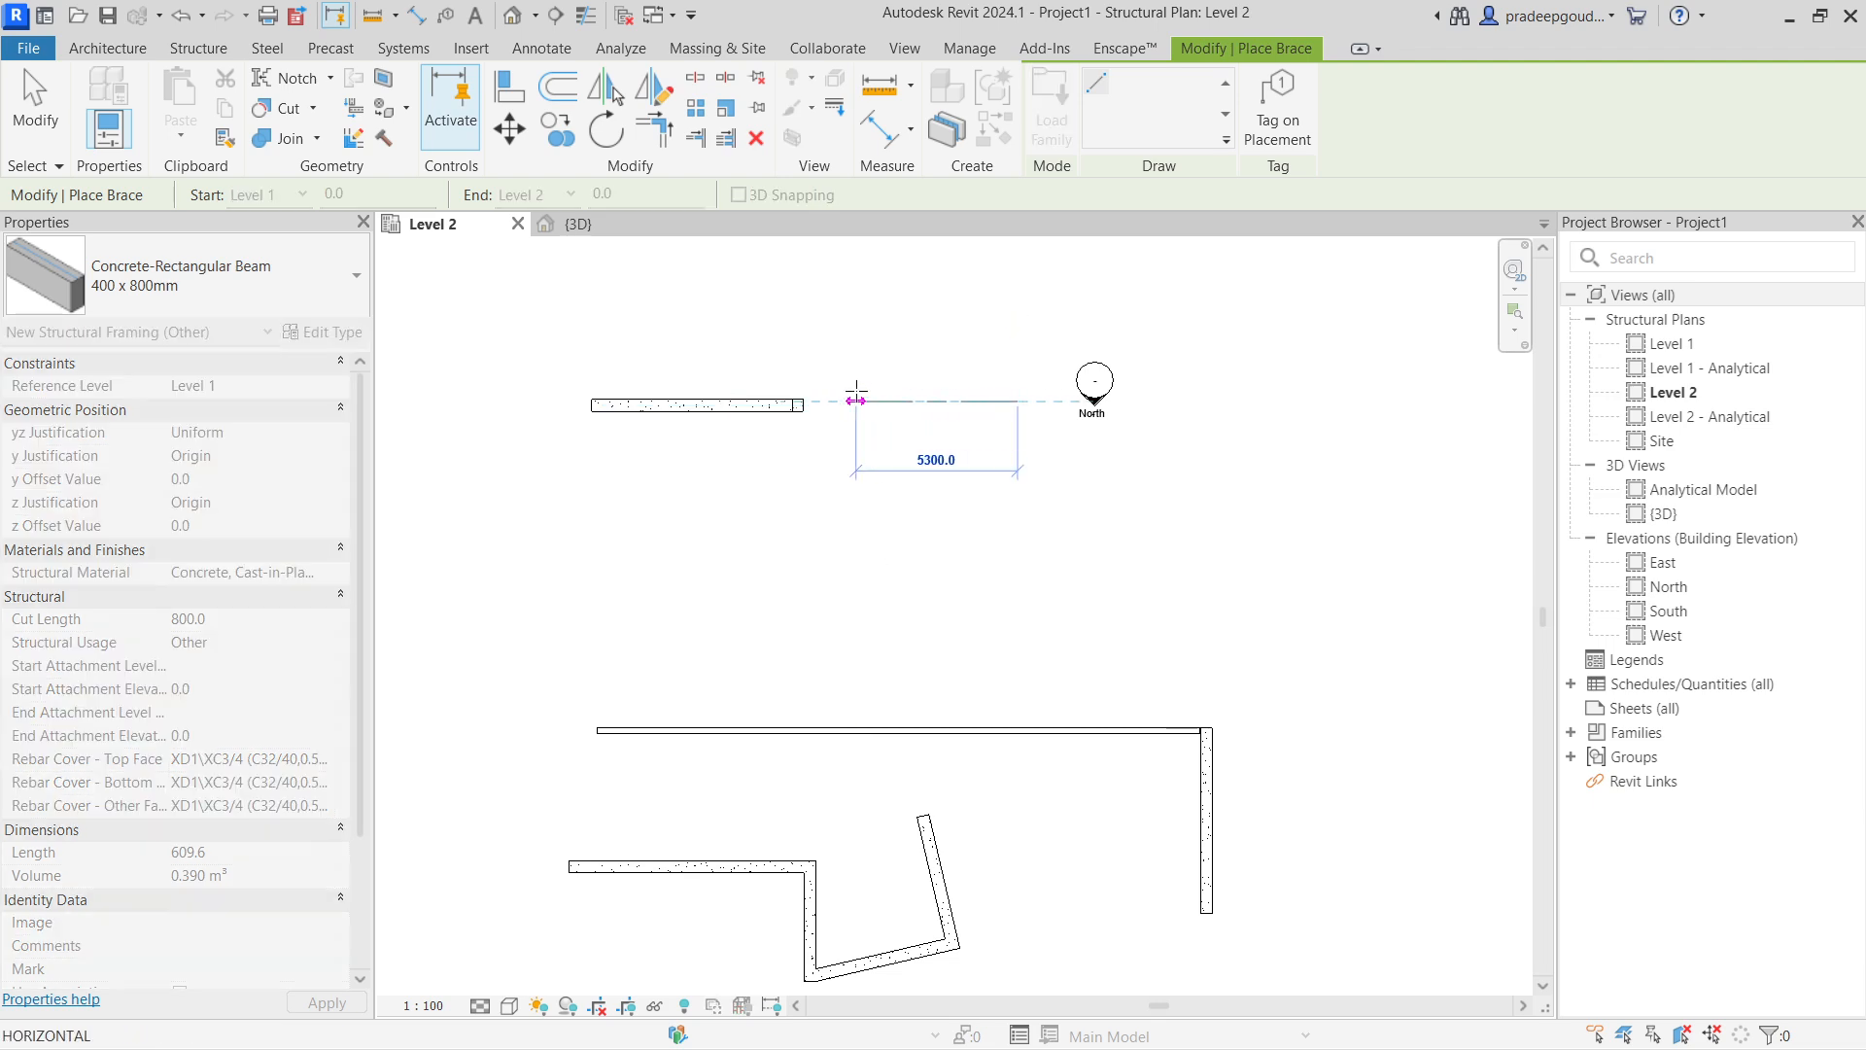
key("Escape")
key("Escape")
Dismiss the Quick Heal Wi-Fi notification and delete the hollow-section beam group together with the four connected concrete beams beneath it.
scroll(826, 569, "down", 5)
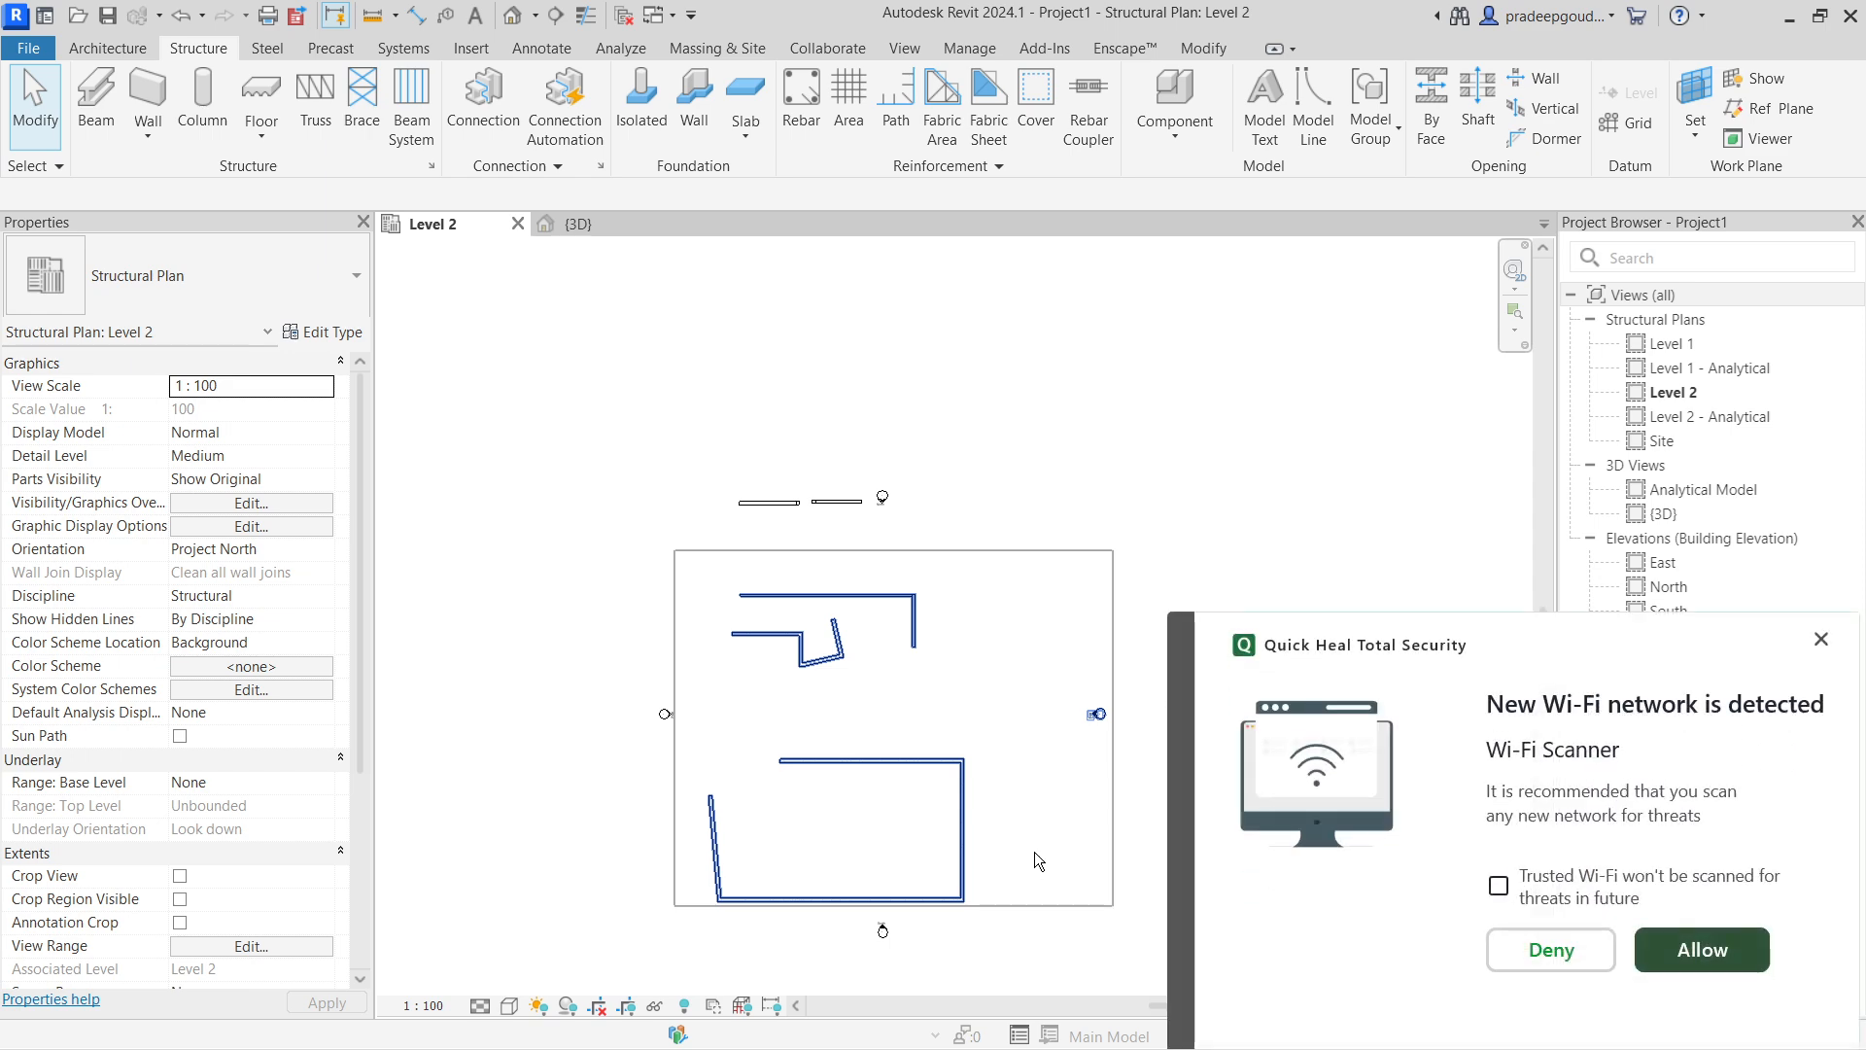
left_click(1821, 640)
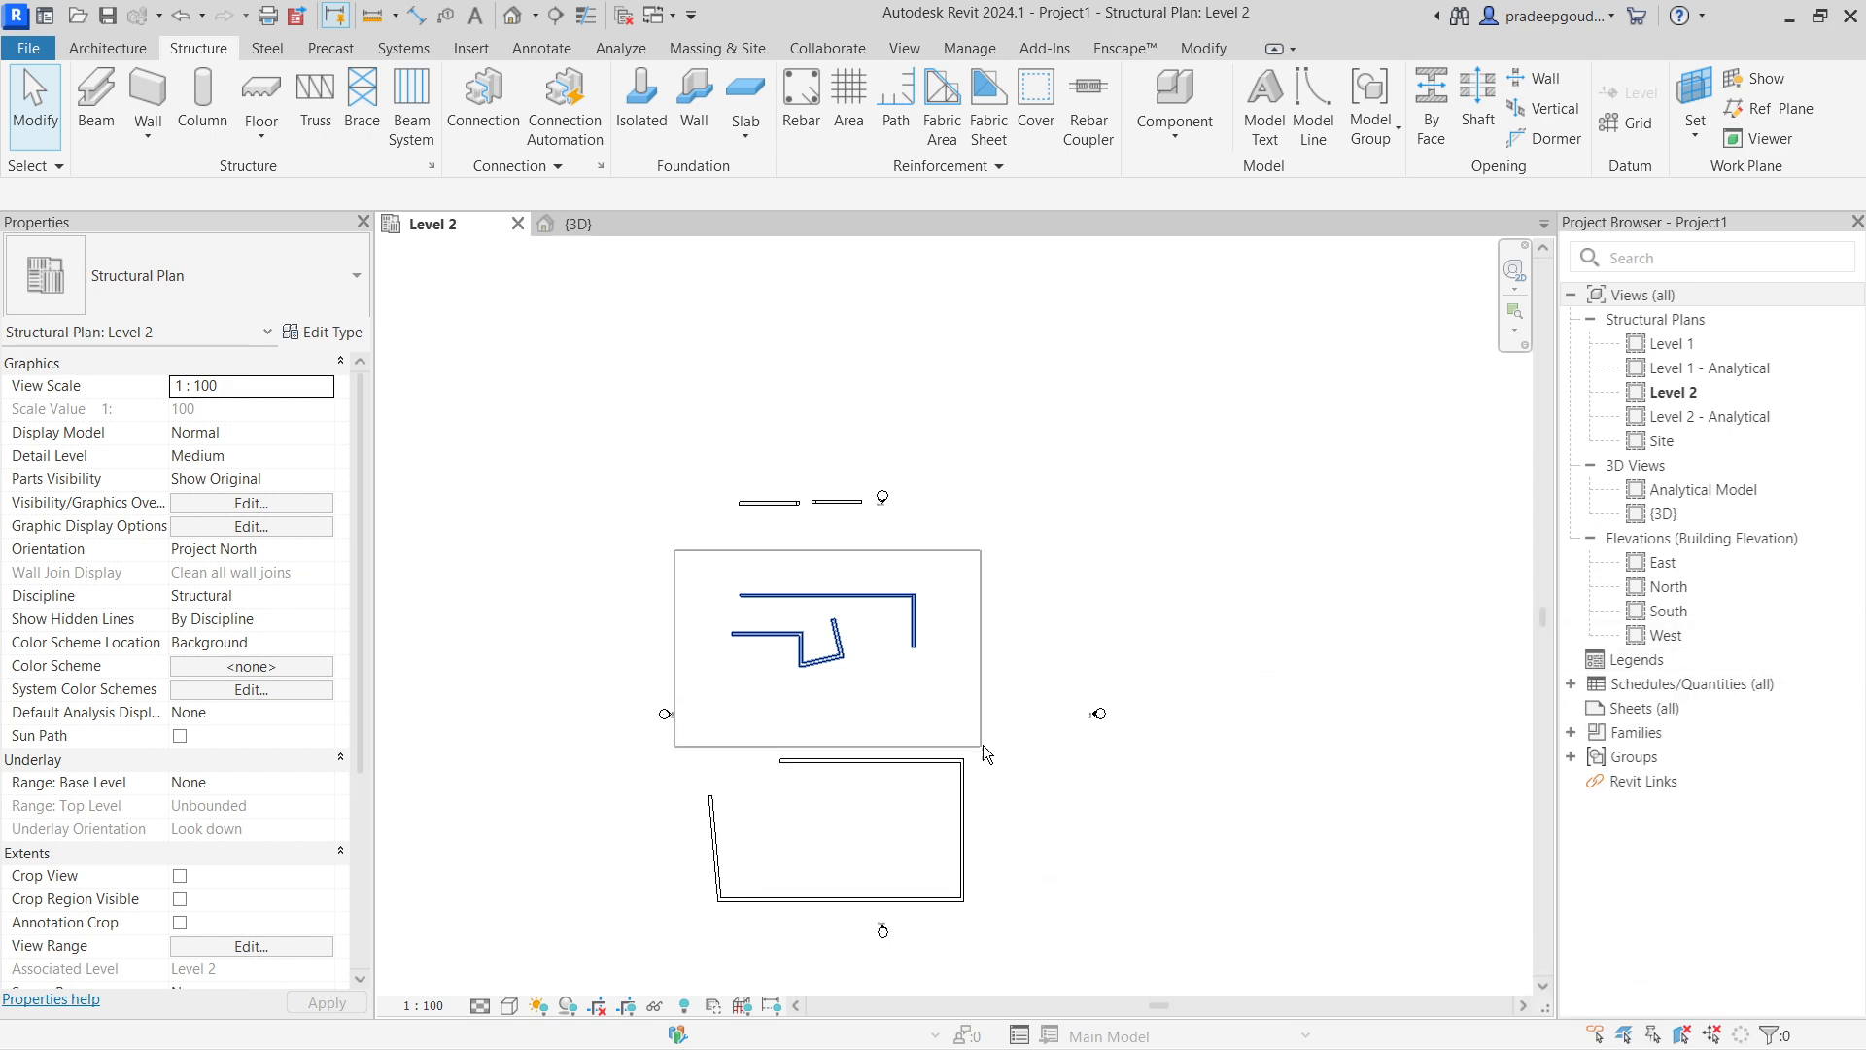
left_click_drag(991, 797, 995, 750)
key("Delete")
middle_click_drag(1001, 809, 984, 639)
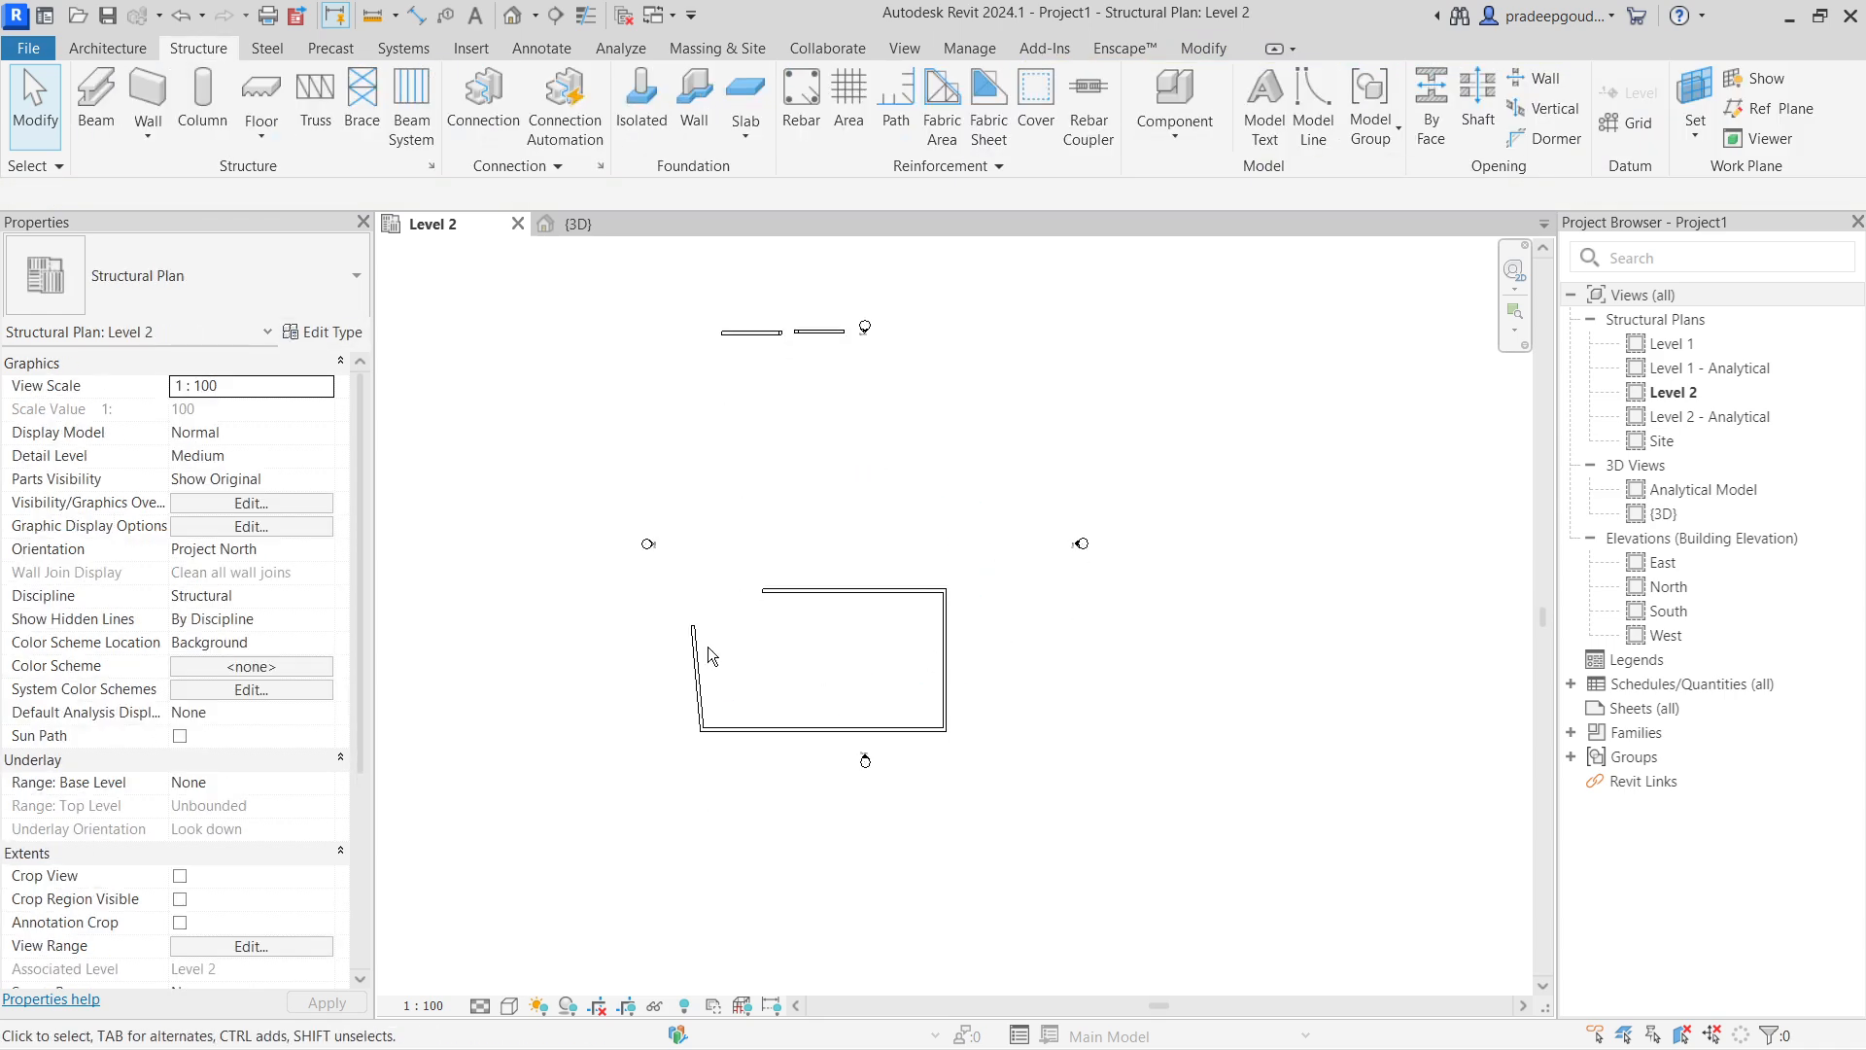
Select all instances of the 400 x 800mm concrete framing type and delete them.
left_click(816, 722)
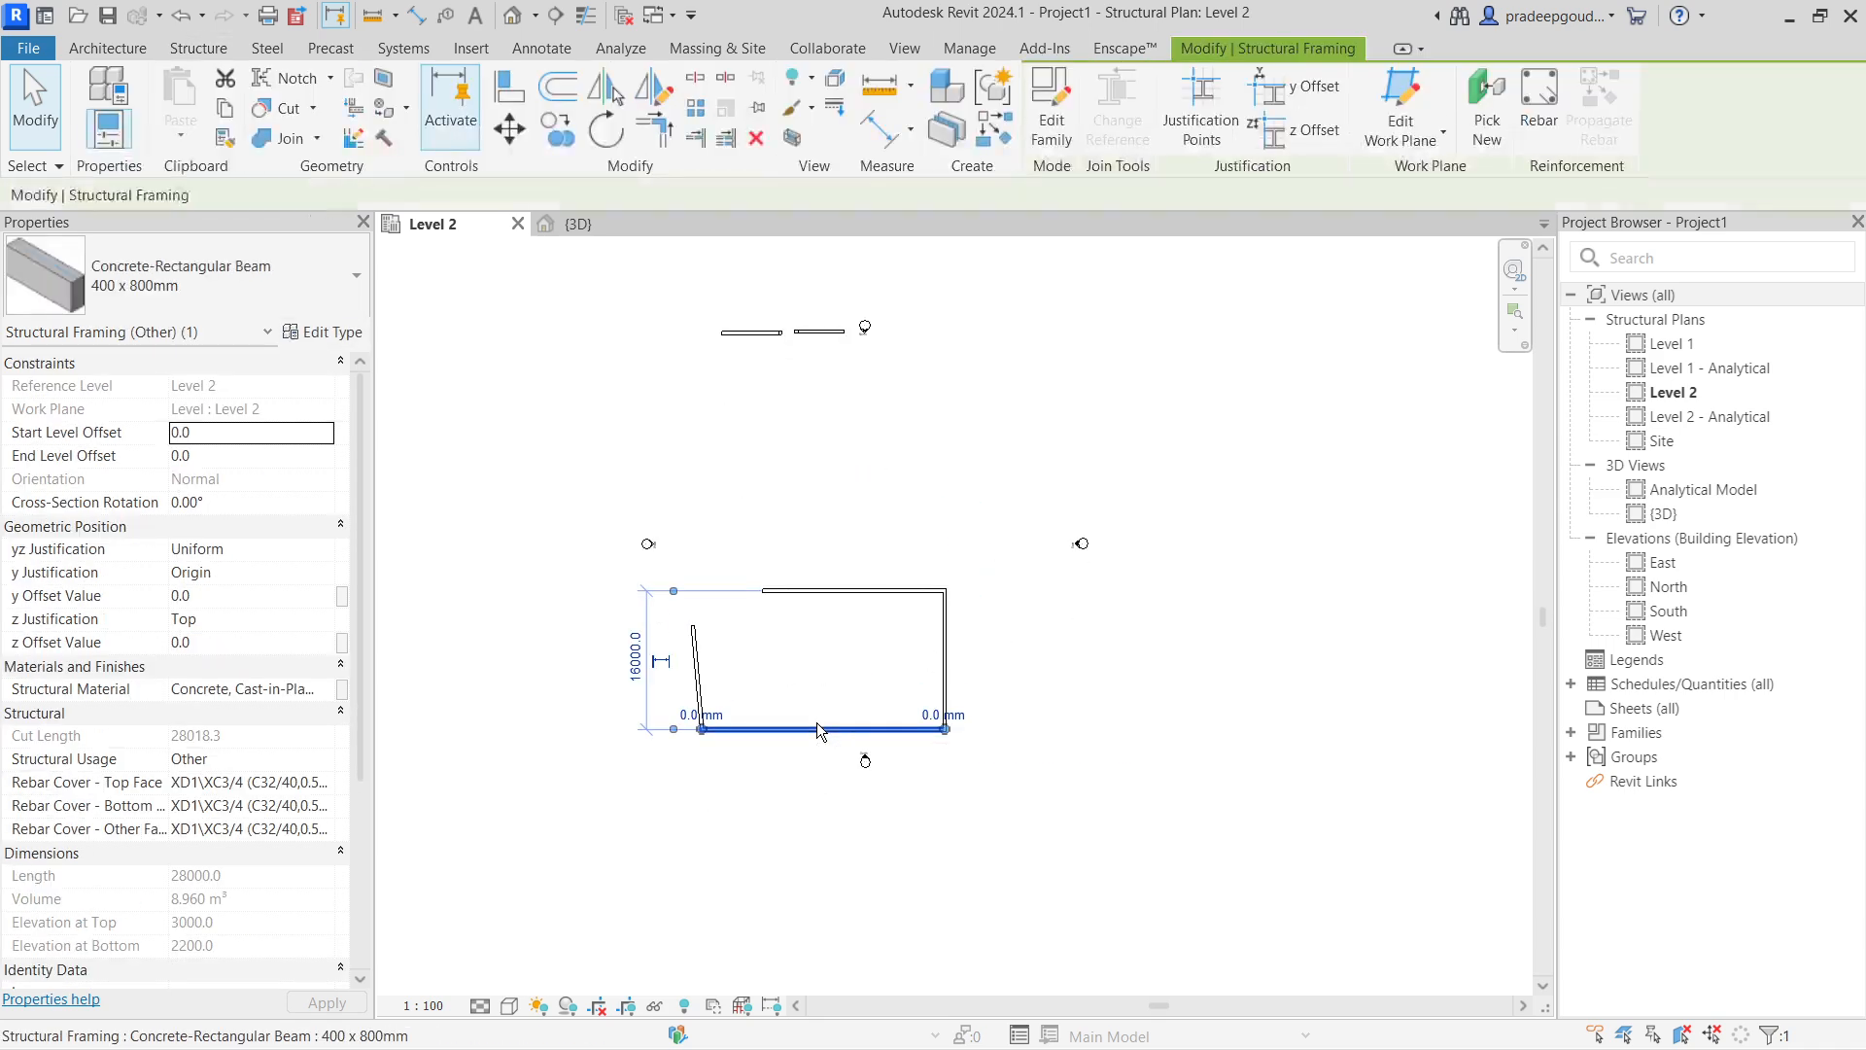
key("s")
key("a")
key("Delete")
scroll(899, 525, "up", 5)
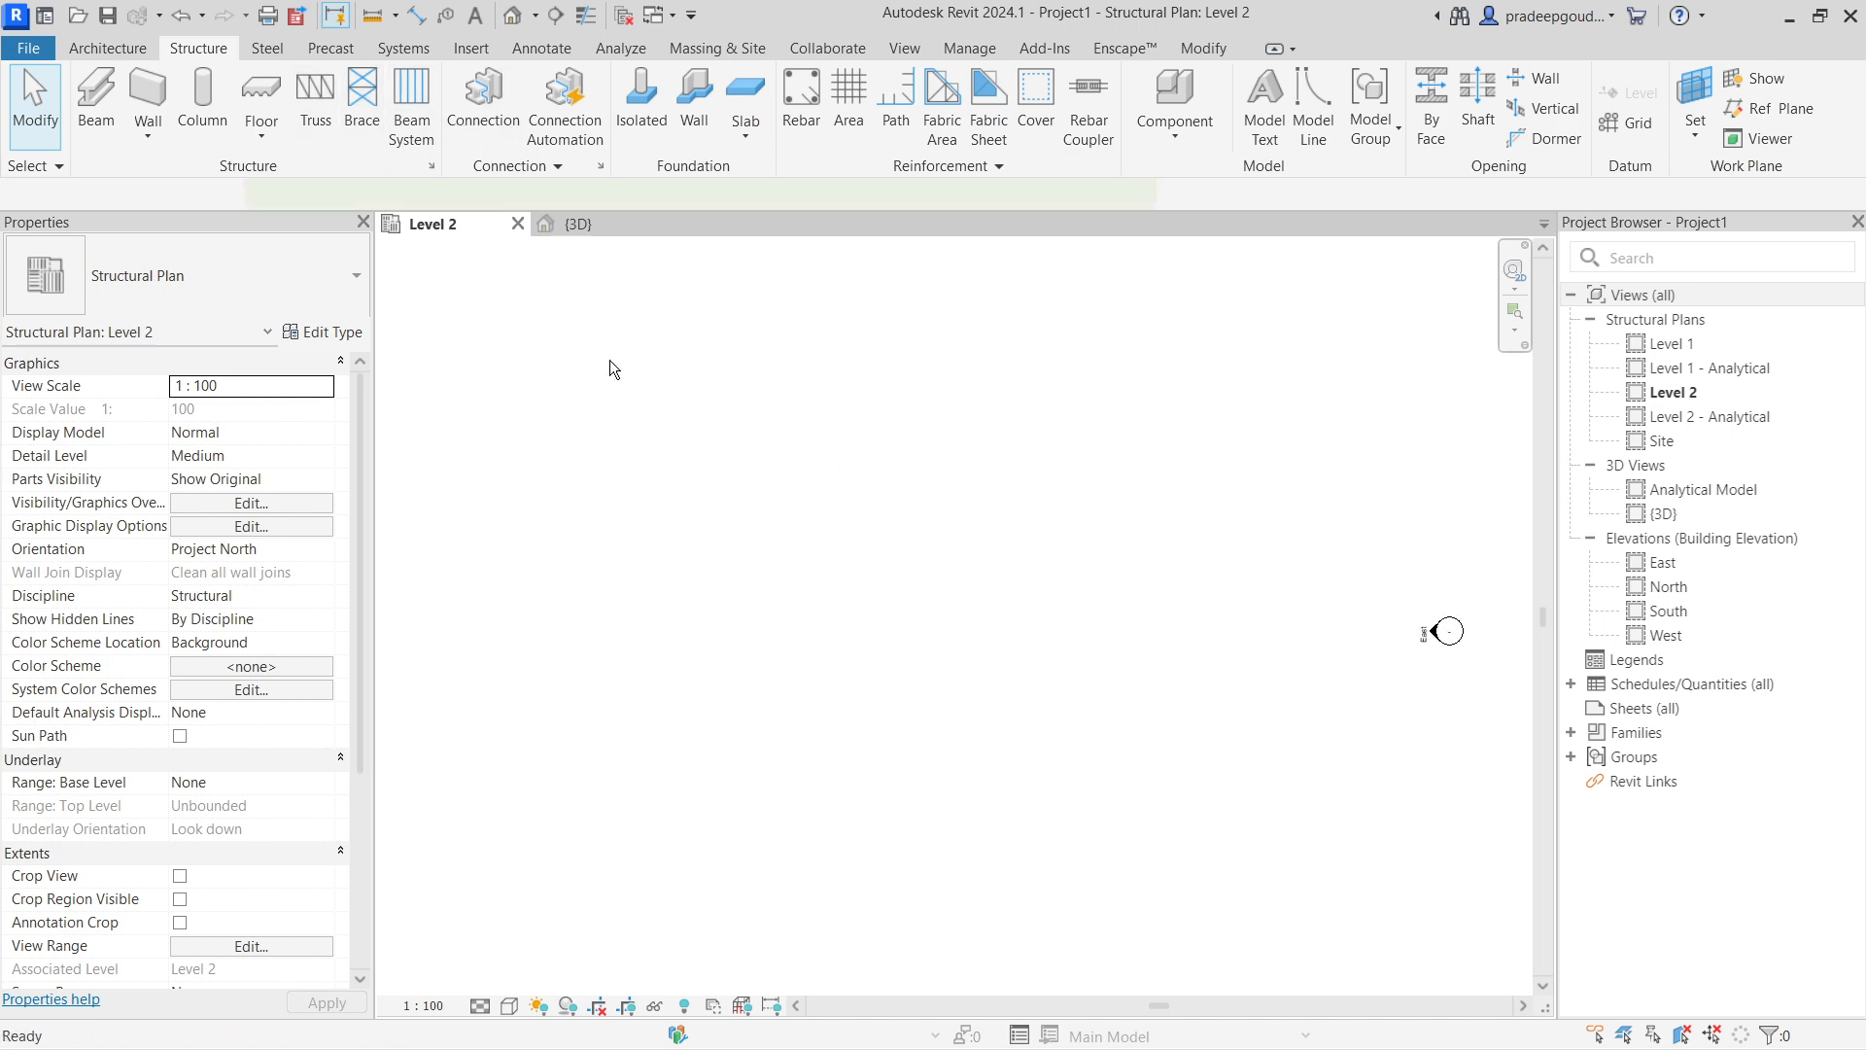
Place two horizontal 400 x 800mm concrete braces side by side from Level 1 to Level 2, the first about 11400 mm long.
key("b")
key("r")
left_click(795, 481)
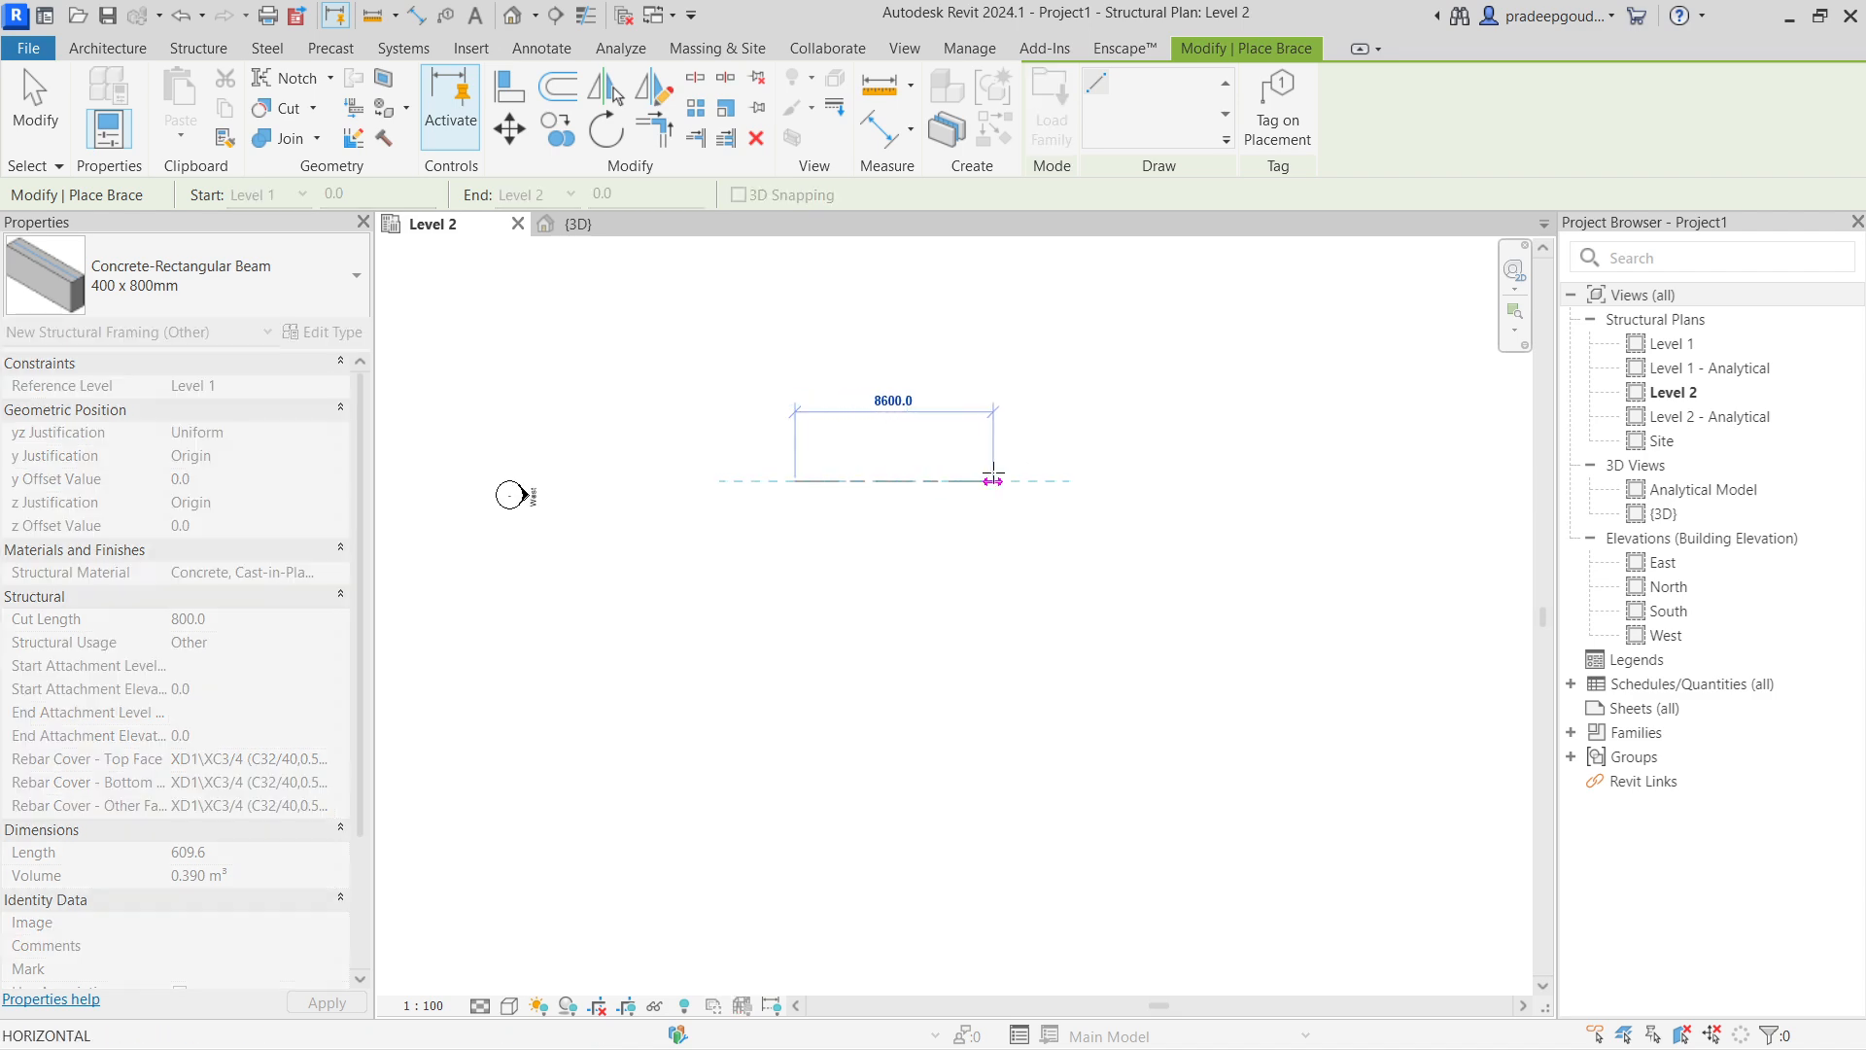
left_click(1052, 481)
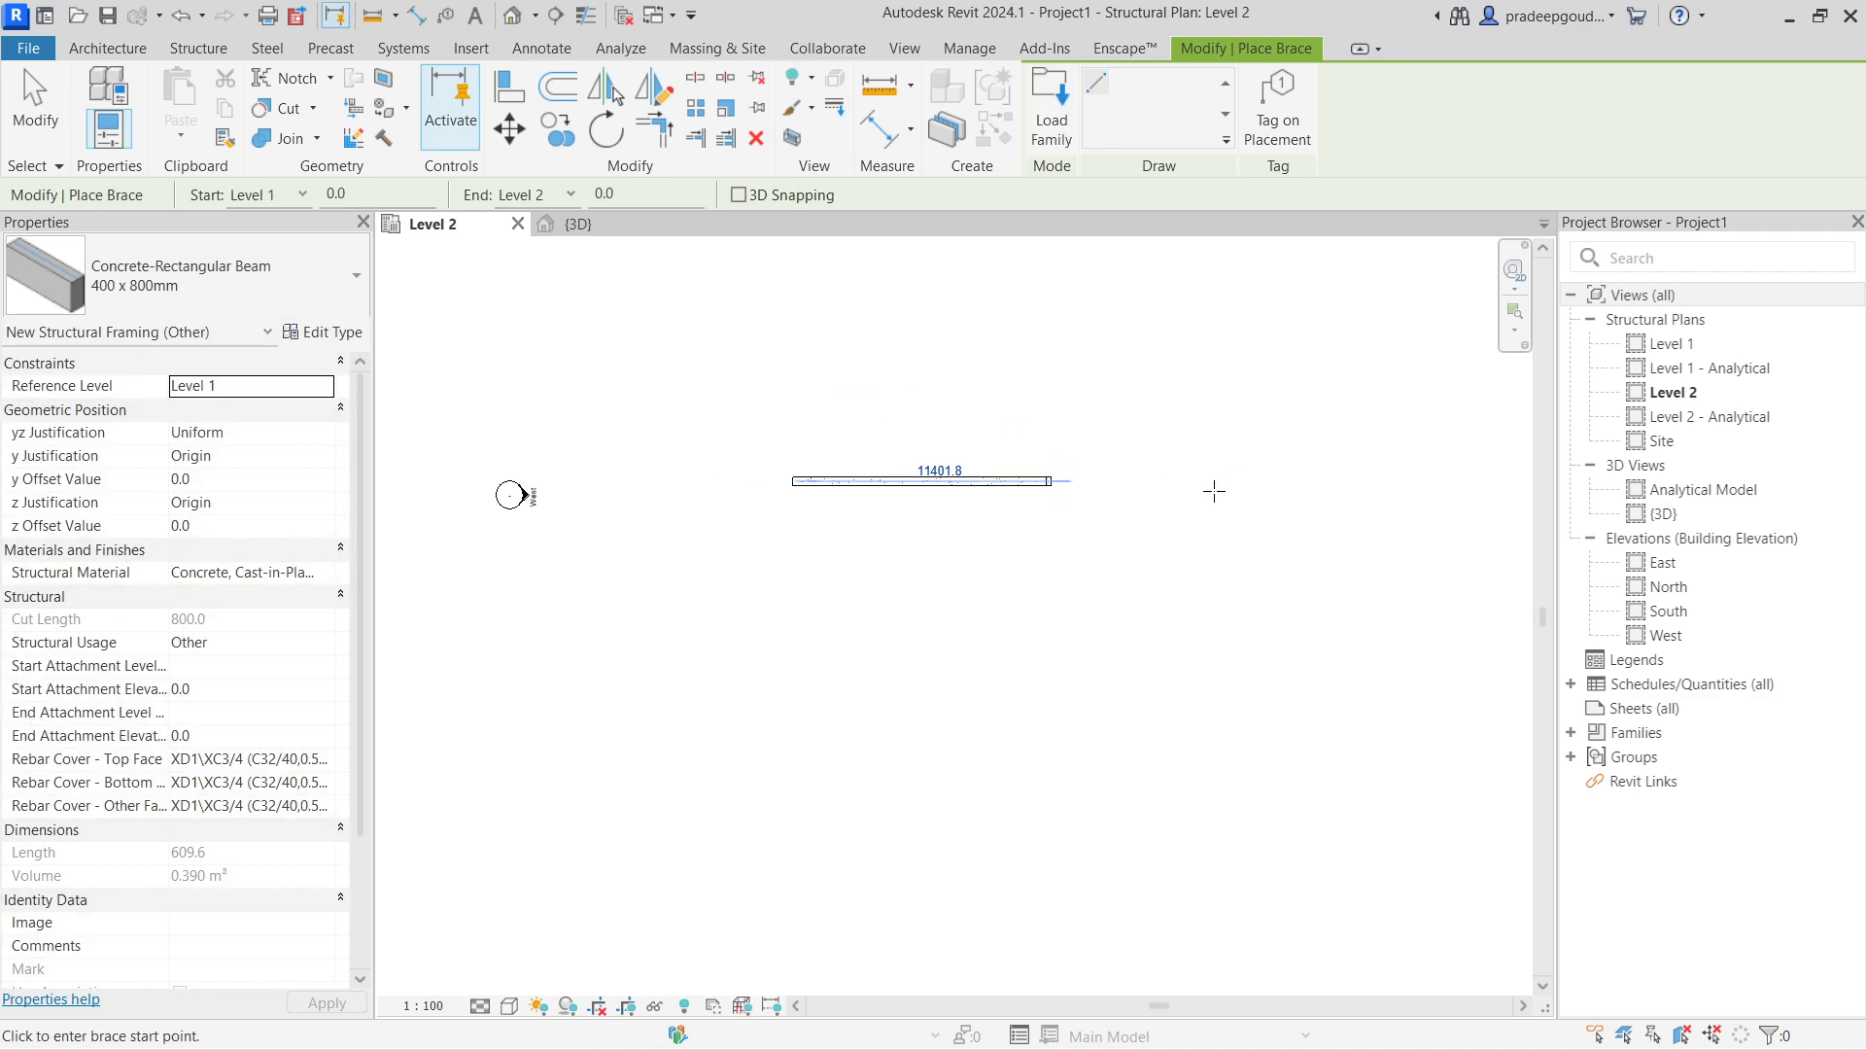
left_click(1117, 477)
left_click(1390, 476)
key("Escape")
key("Escape")
Isolate both braces in a 3D view with a section box and examine their slope between Level 1 and Level 2.
left_click_drag(1400, 491, 694, 371)
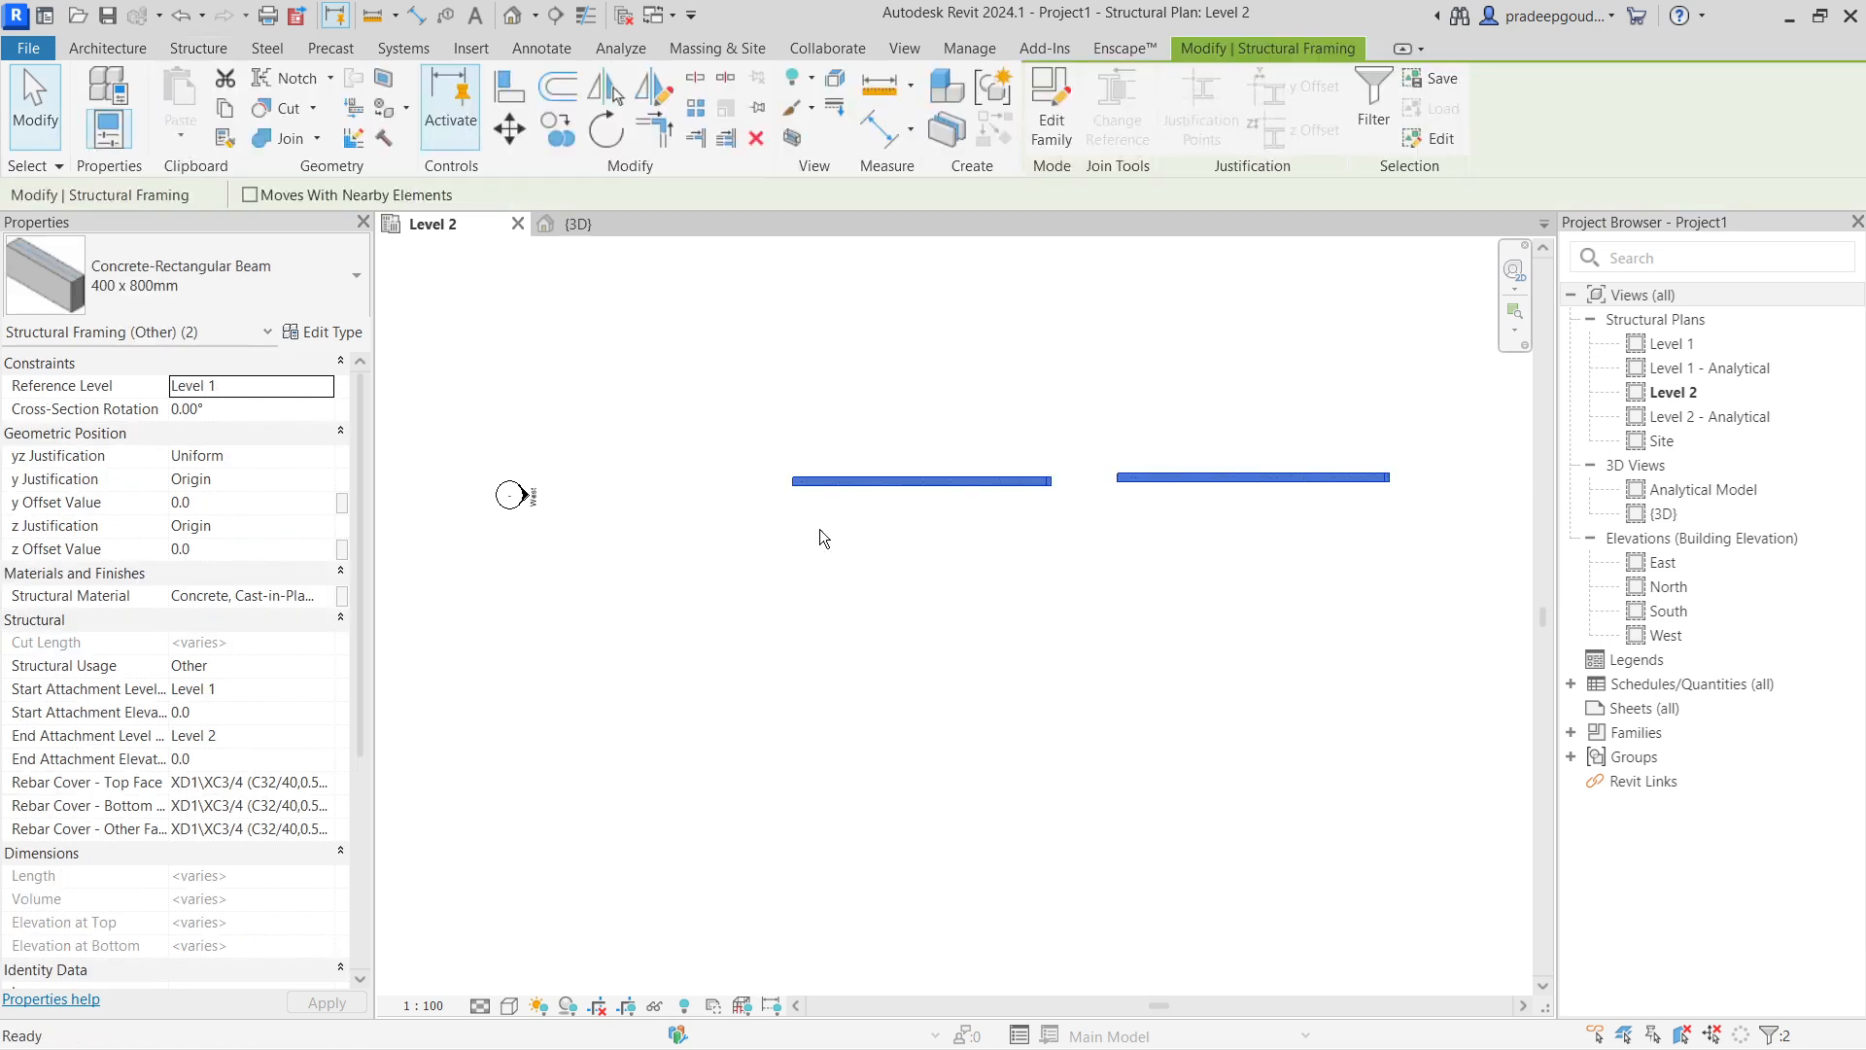
key("ctrl+Tab")
left_click(1023, 725)
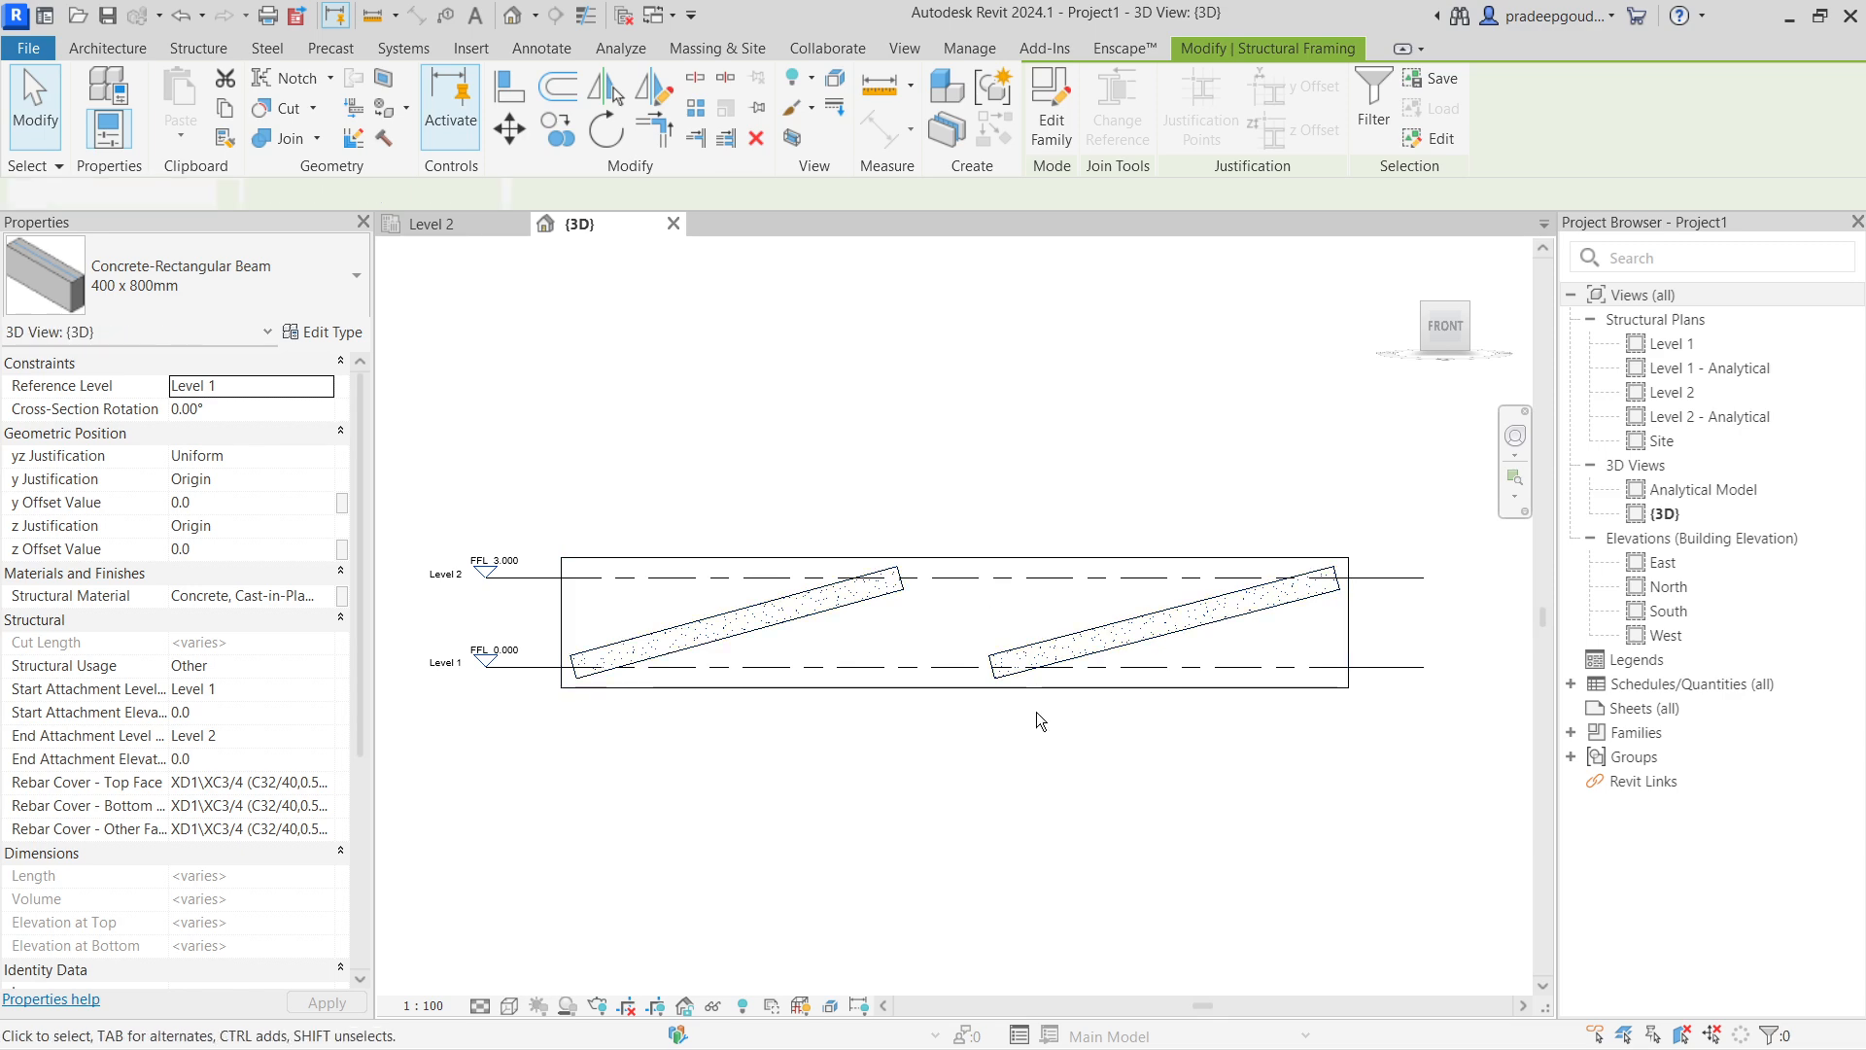
scroll(1074, 622, "down", 2)
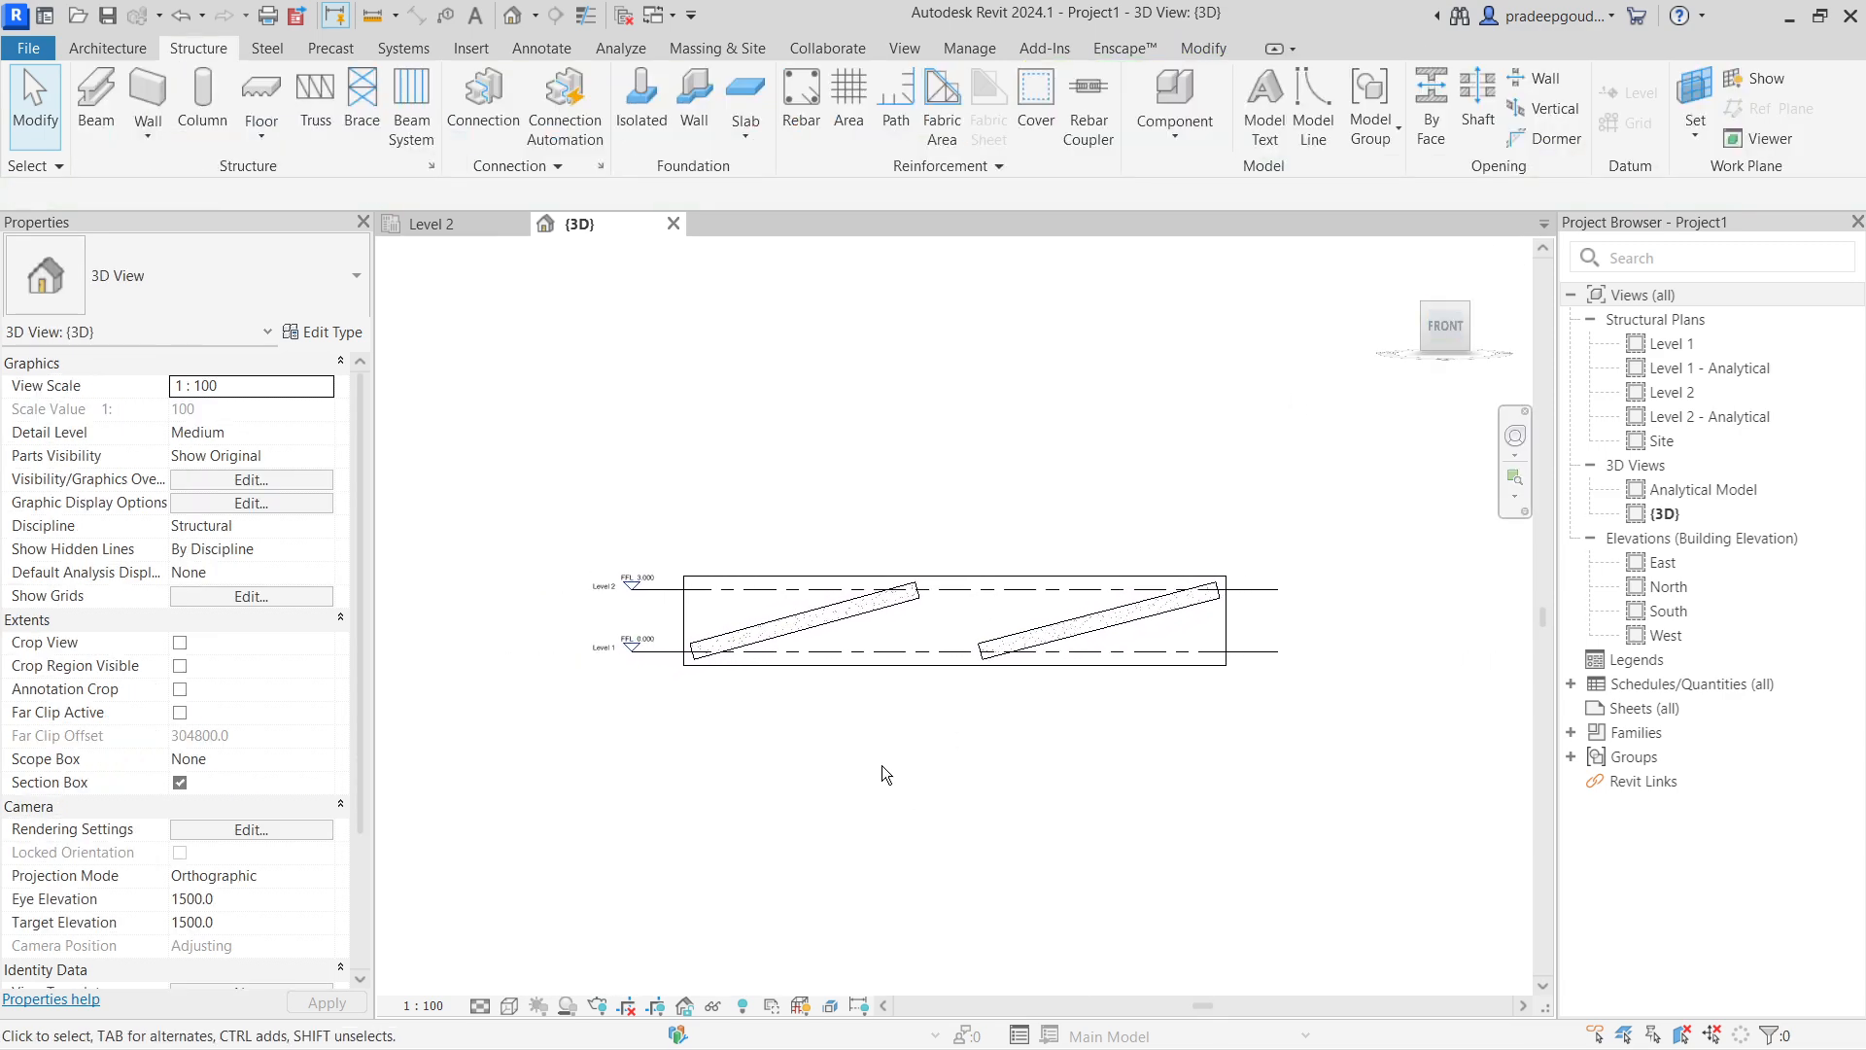
middle_click_drag(852, 656, 828, 593)
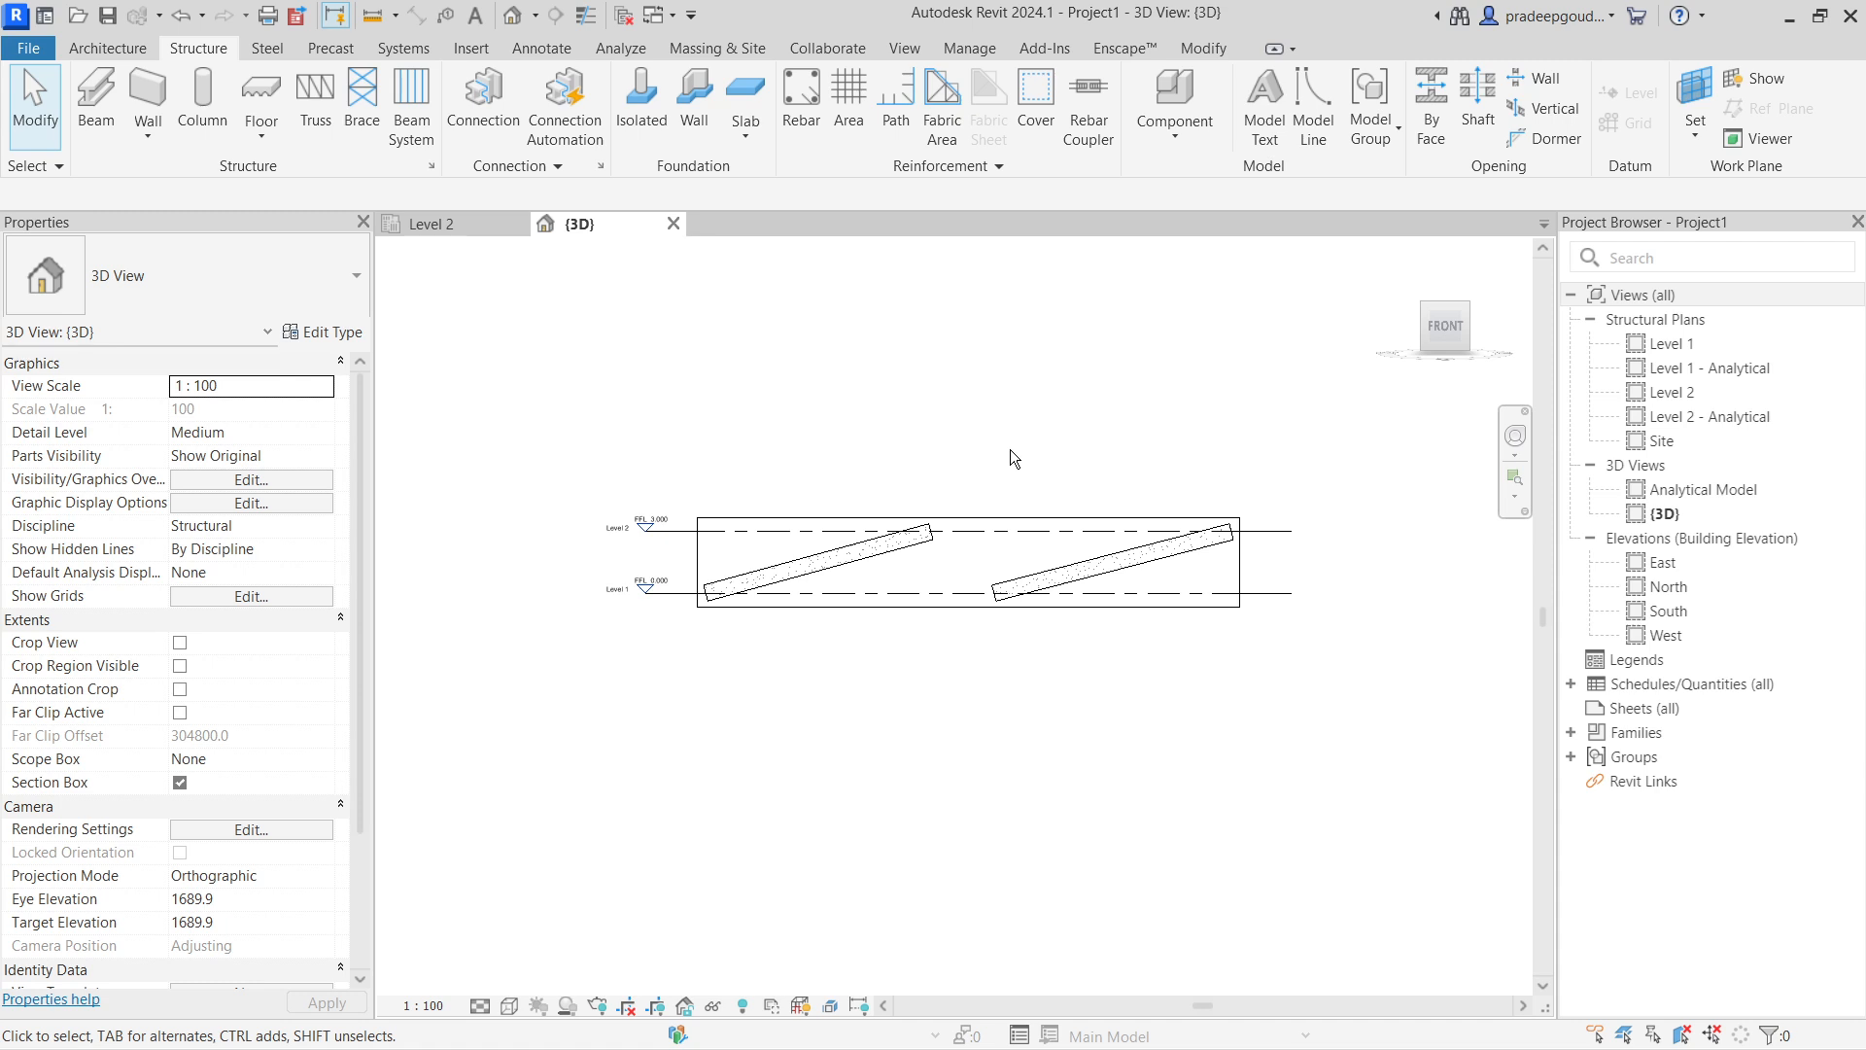
scroll(989, 607, "up", 2)
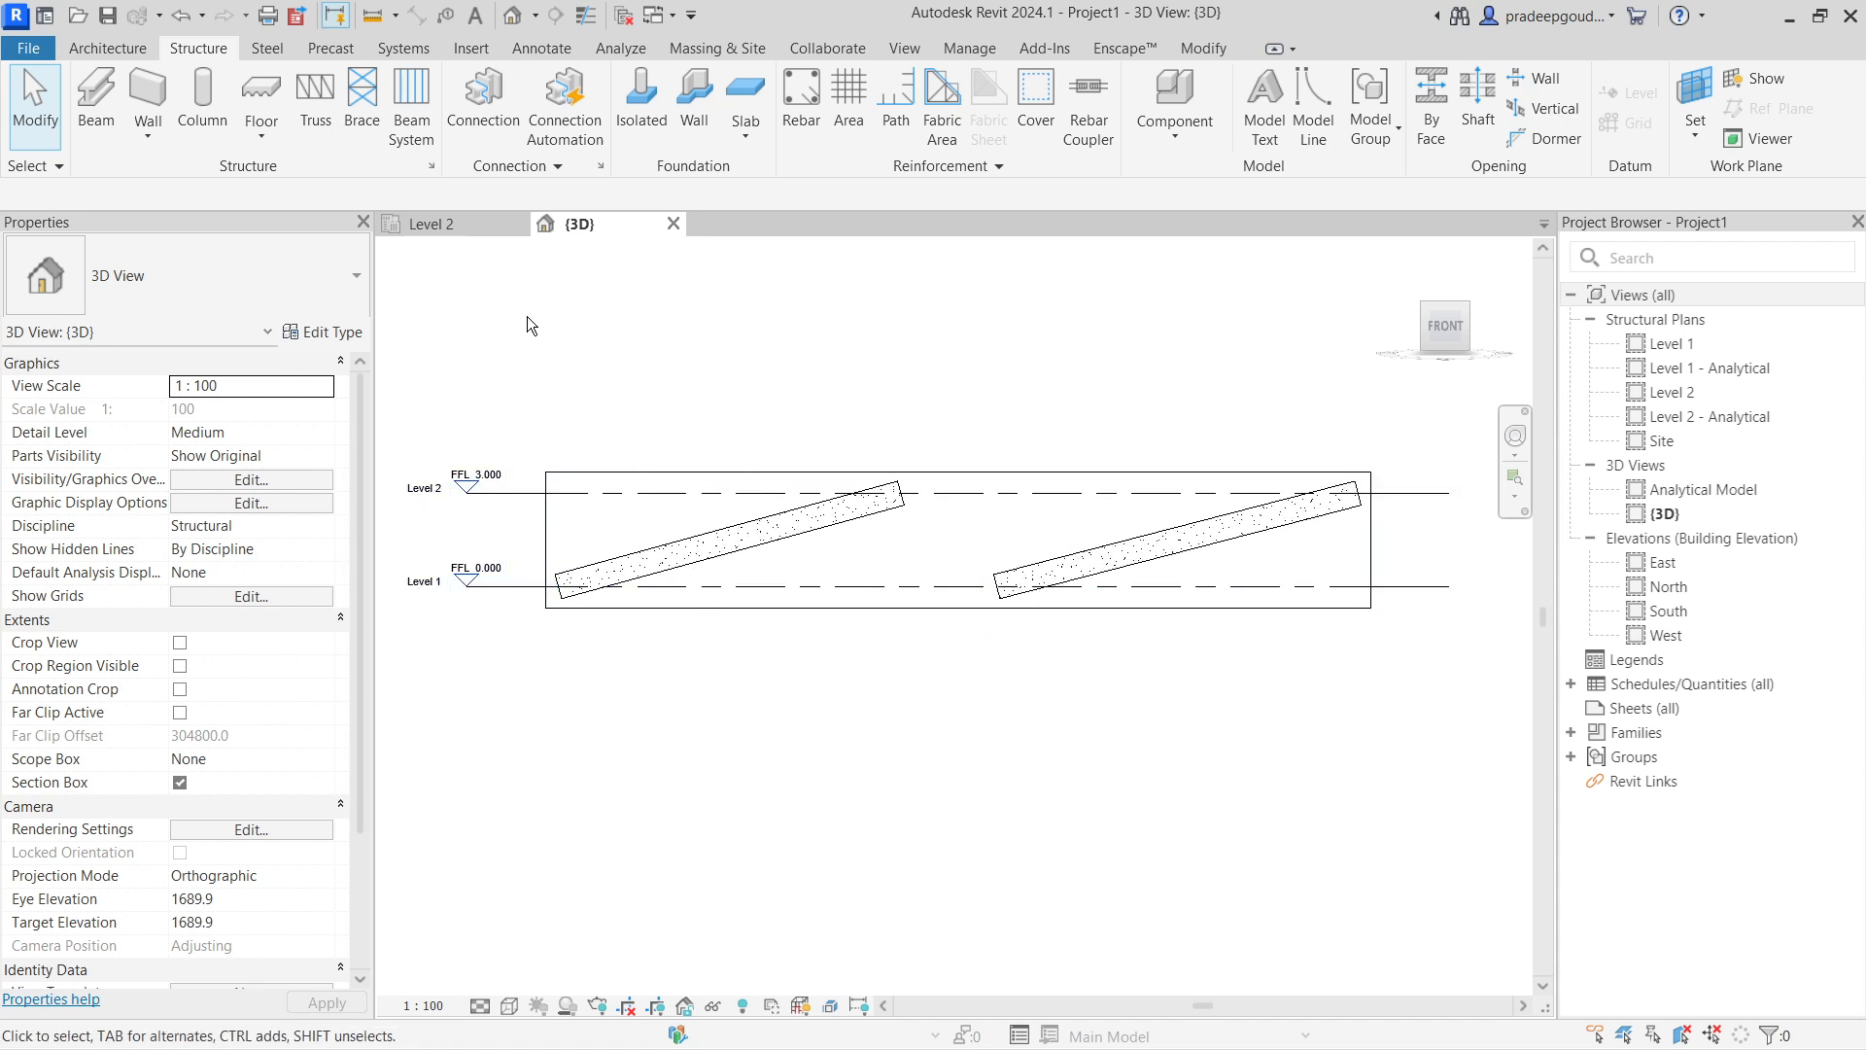
In the Level 2 plan, place two horizontal braces above the existing pair with a 5000 end offset from Level 2, about 13500 and 15200 mm long.
left_click(445, 223)
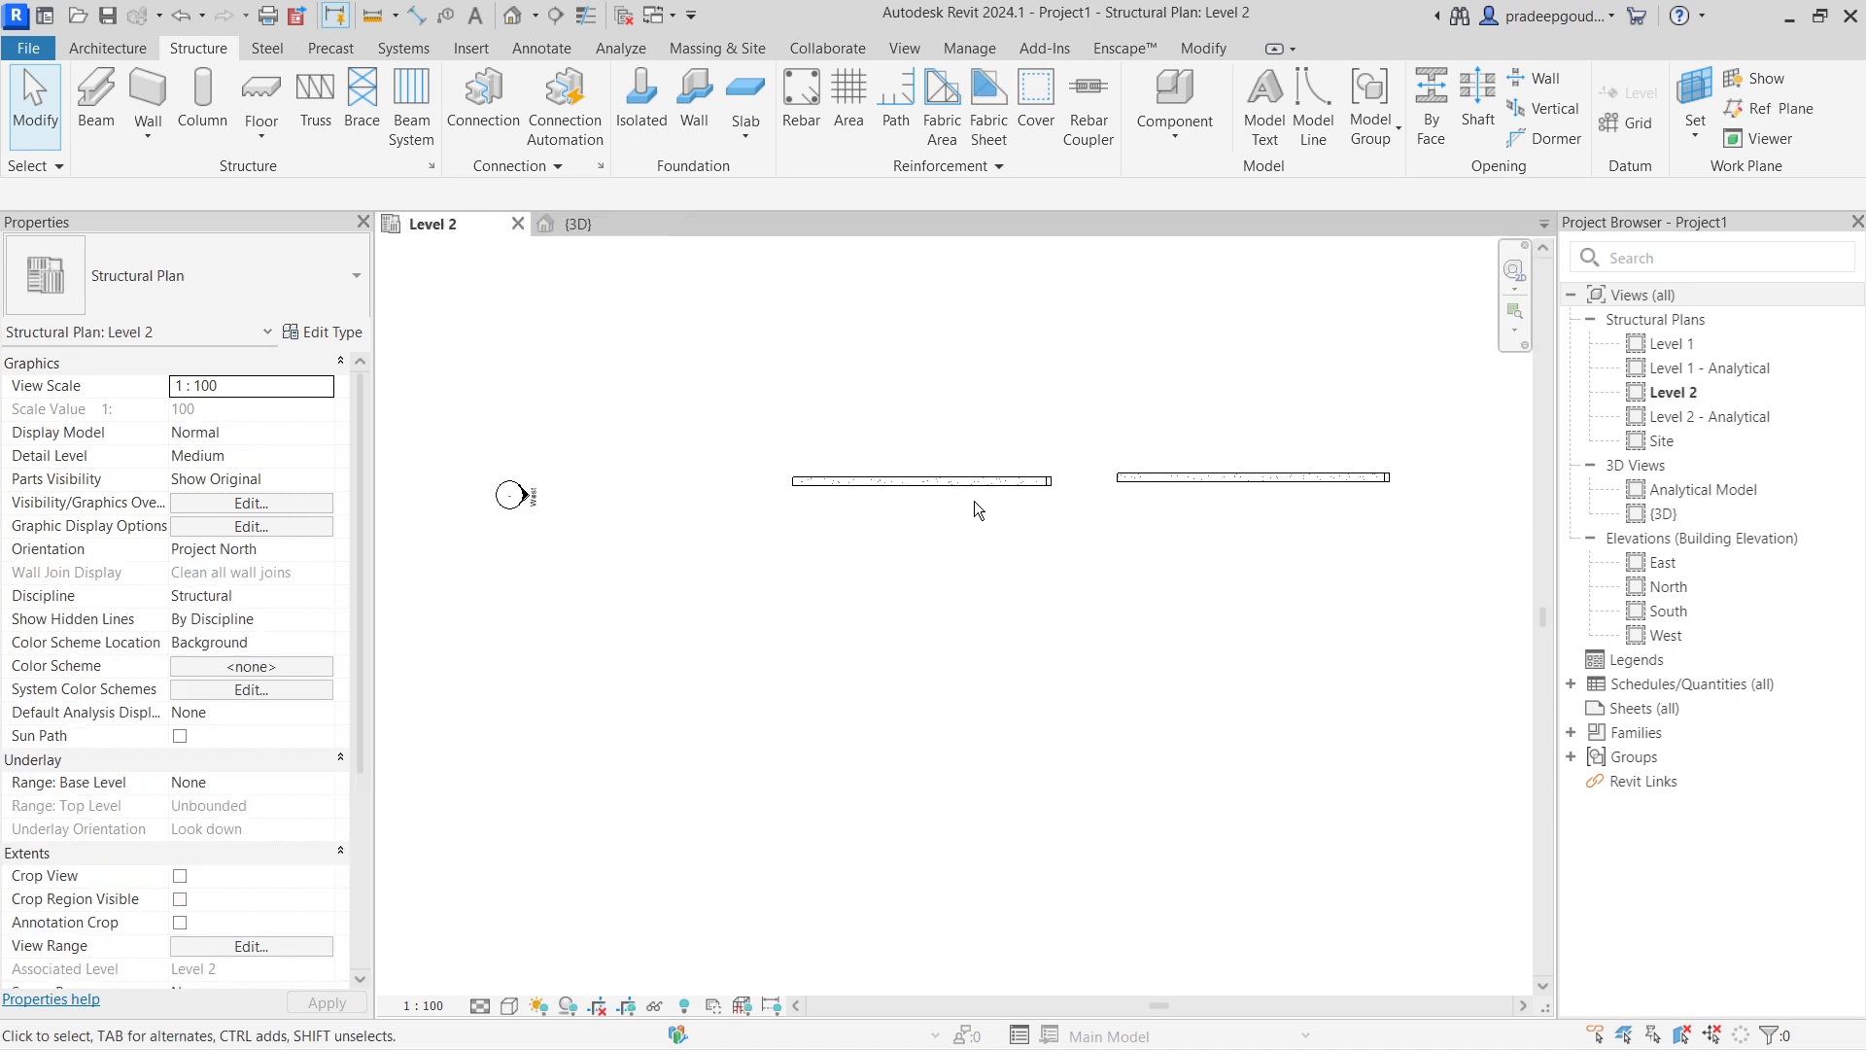
key("b")
key("r")
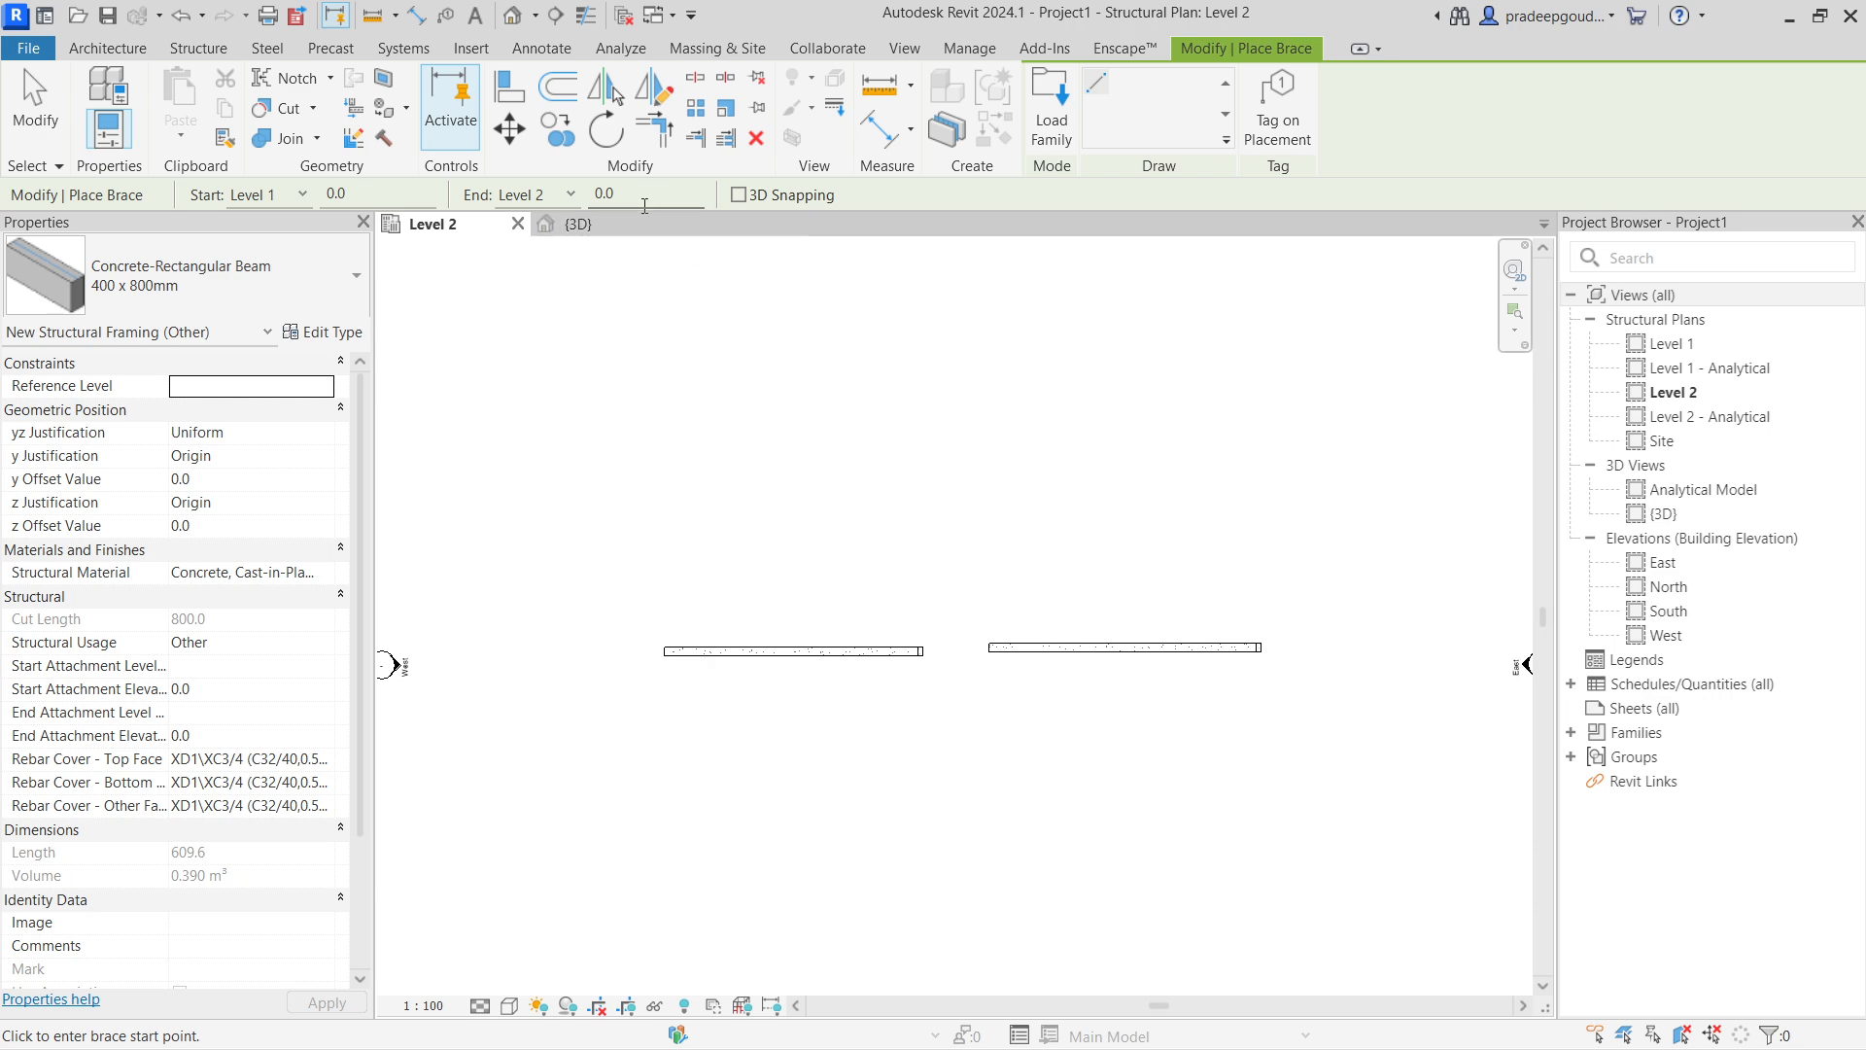
left_click(583, 199)
type("5000")
left_click(654, 497)
left_click(912, 498)
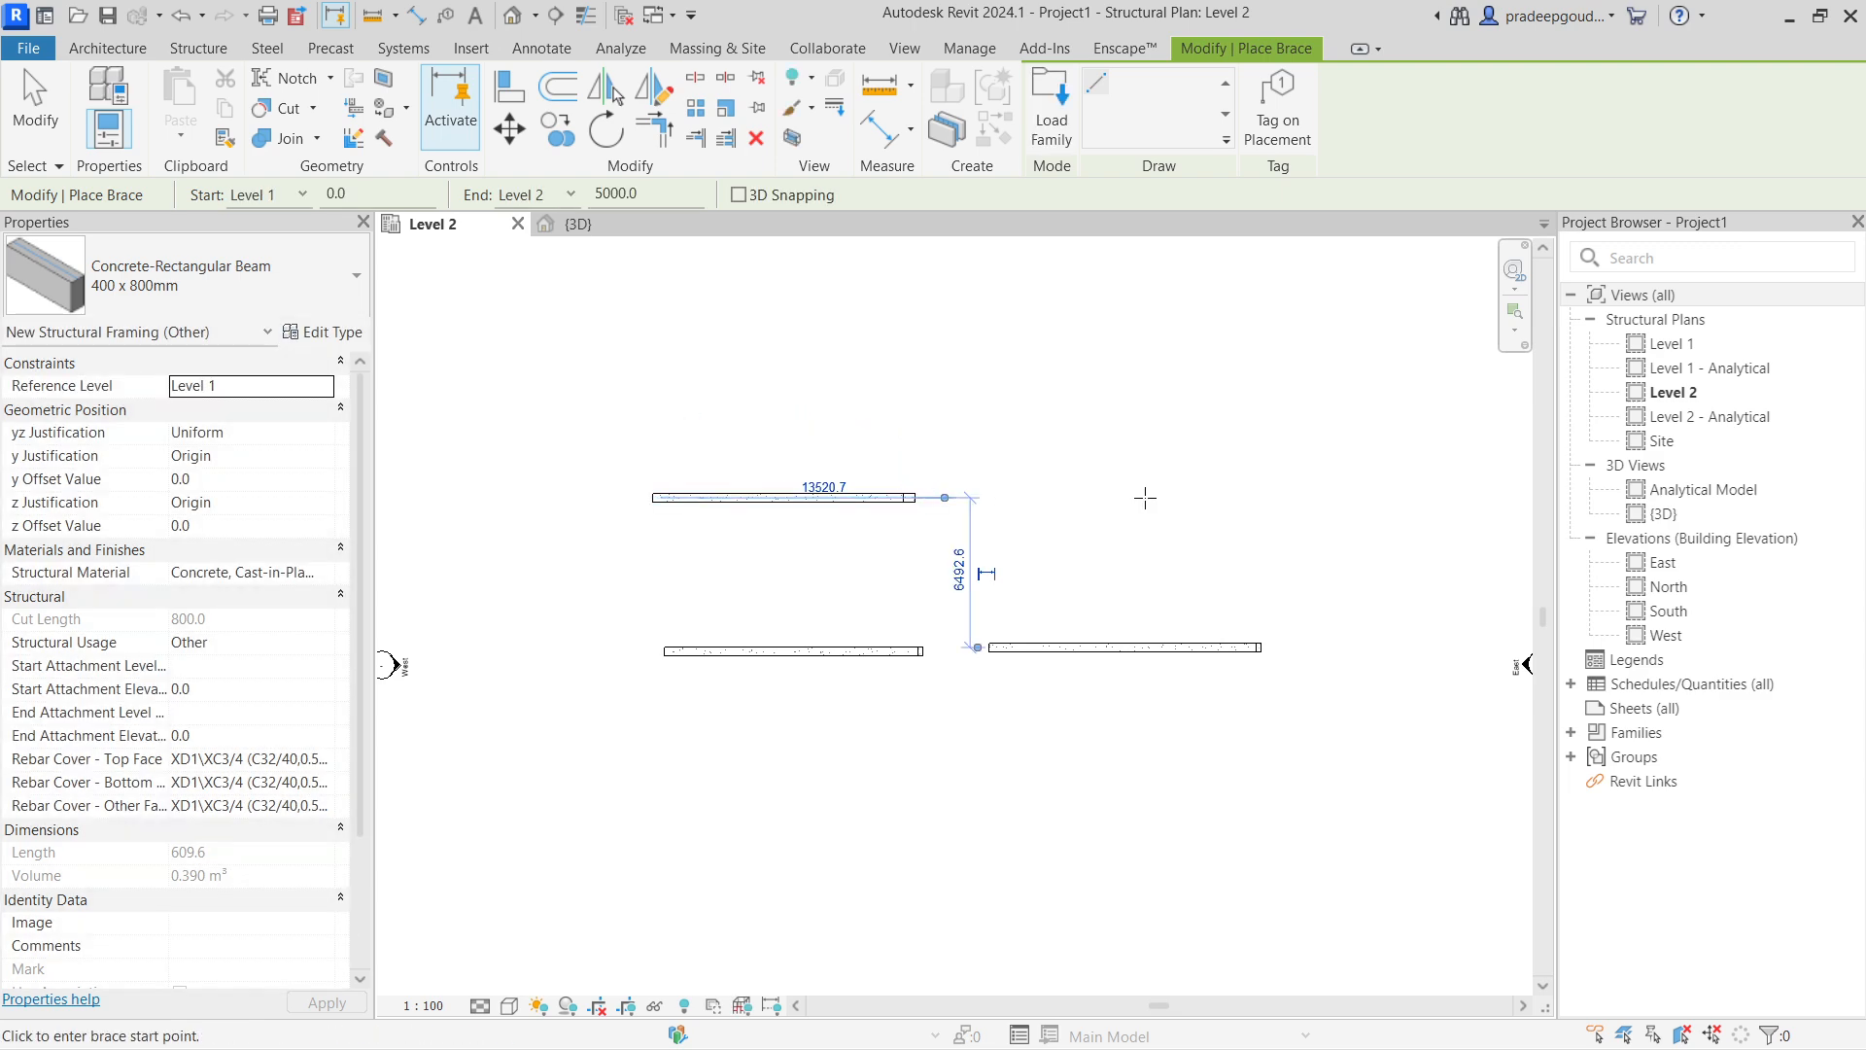
left_click(1285, 490)
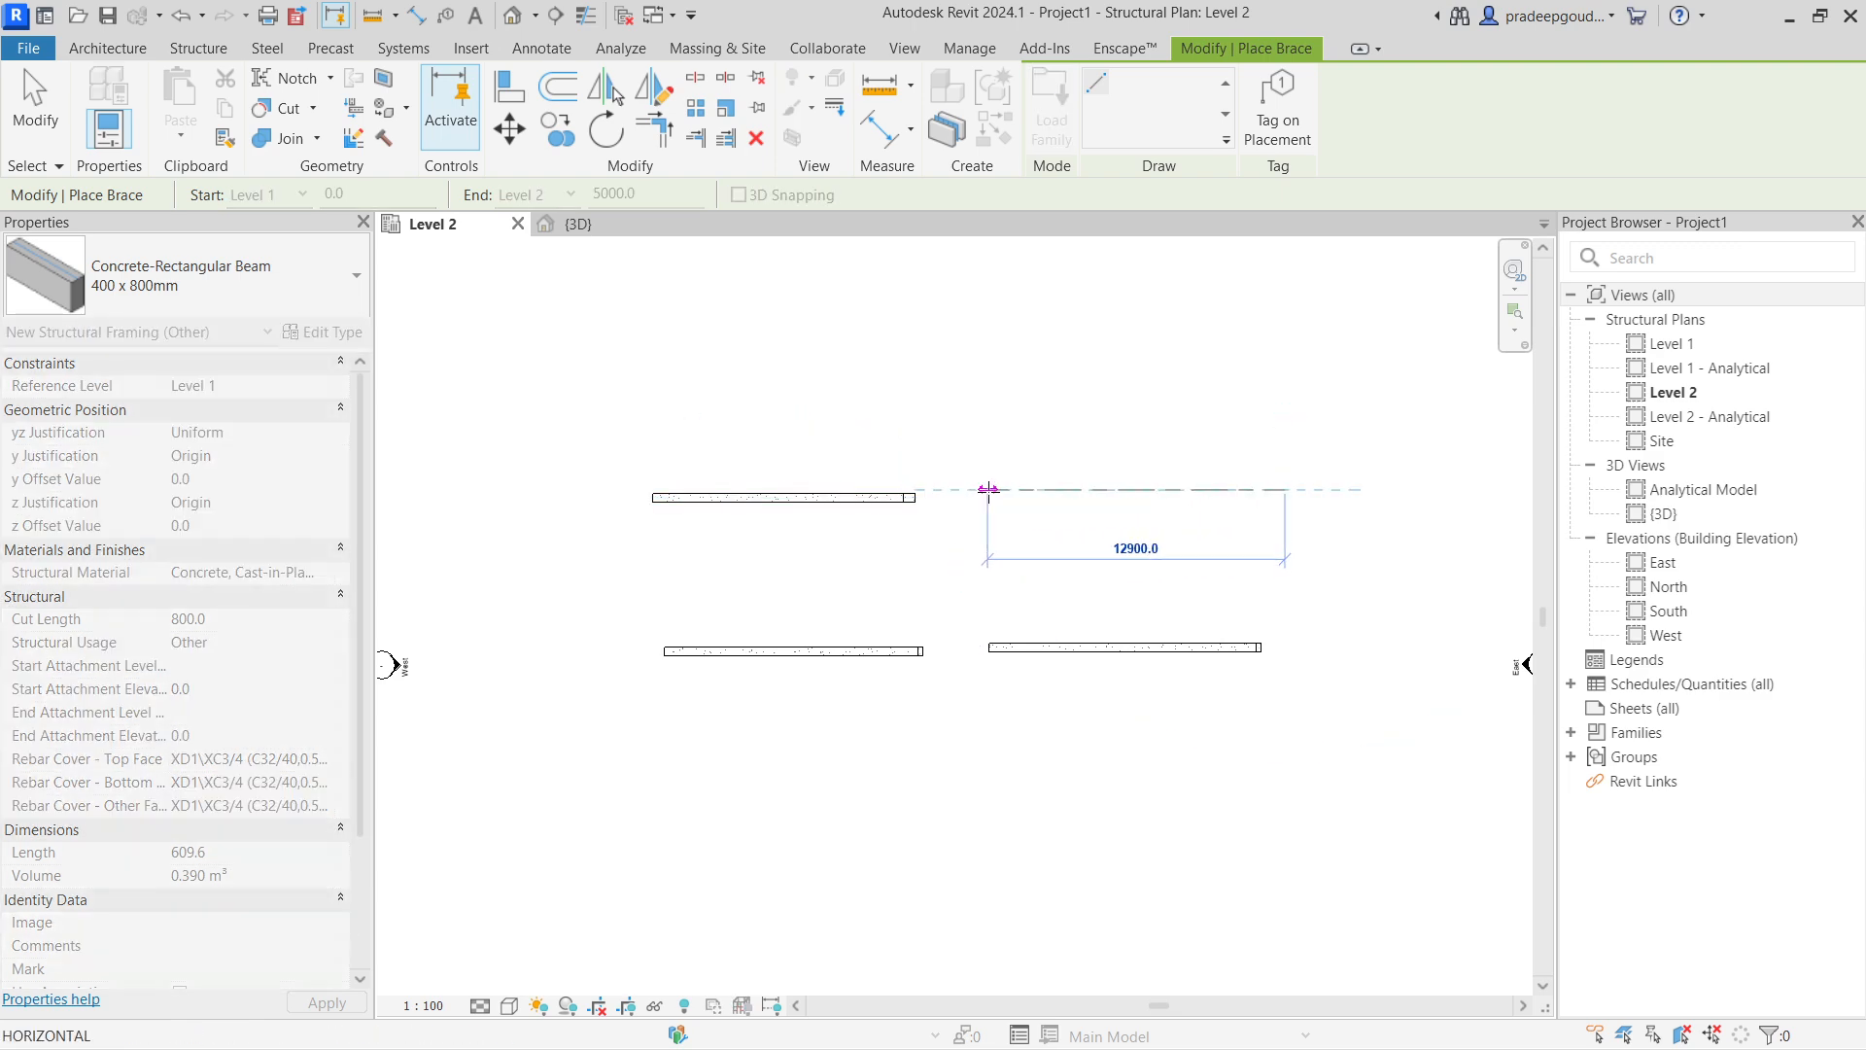
left_click(987, 489)
key("Escape")
key("Escape")
left_click_drag(1062, 574, 643, 433)
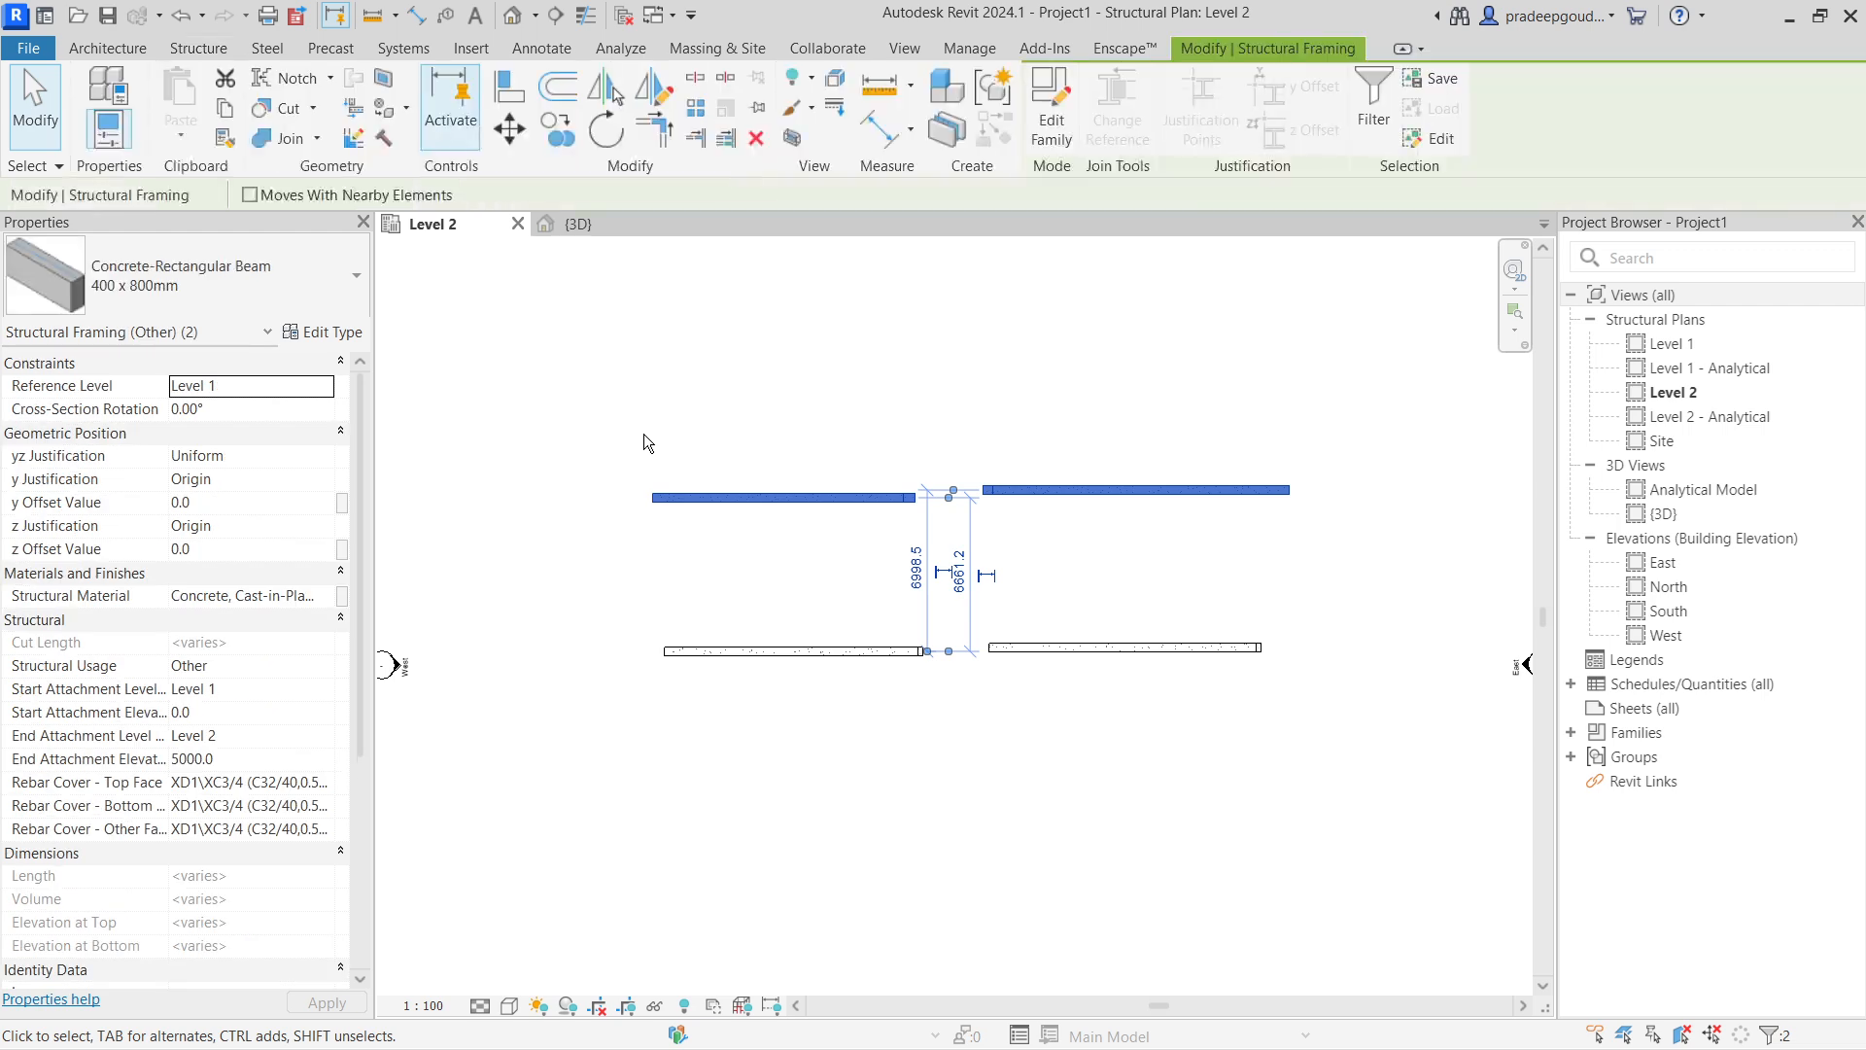
key("b")
key("m")
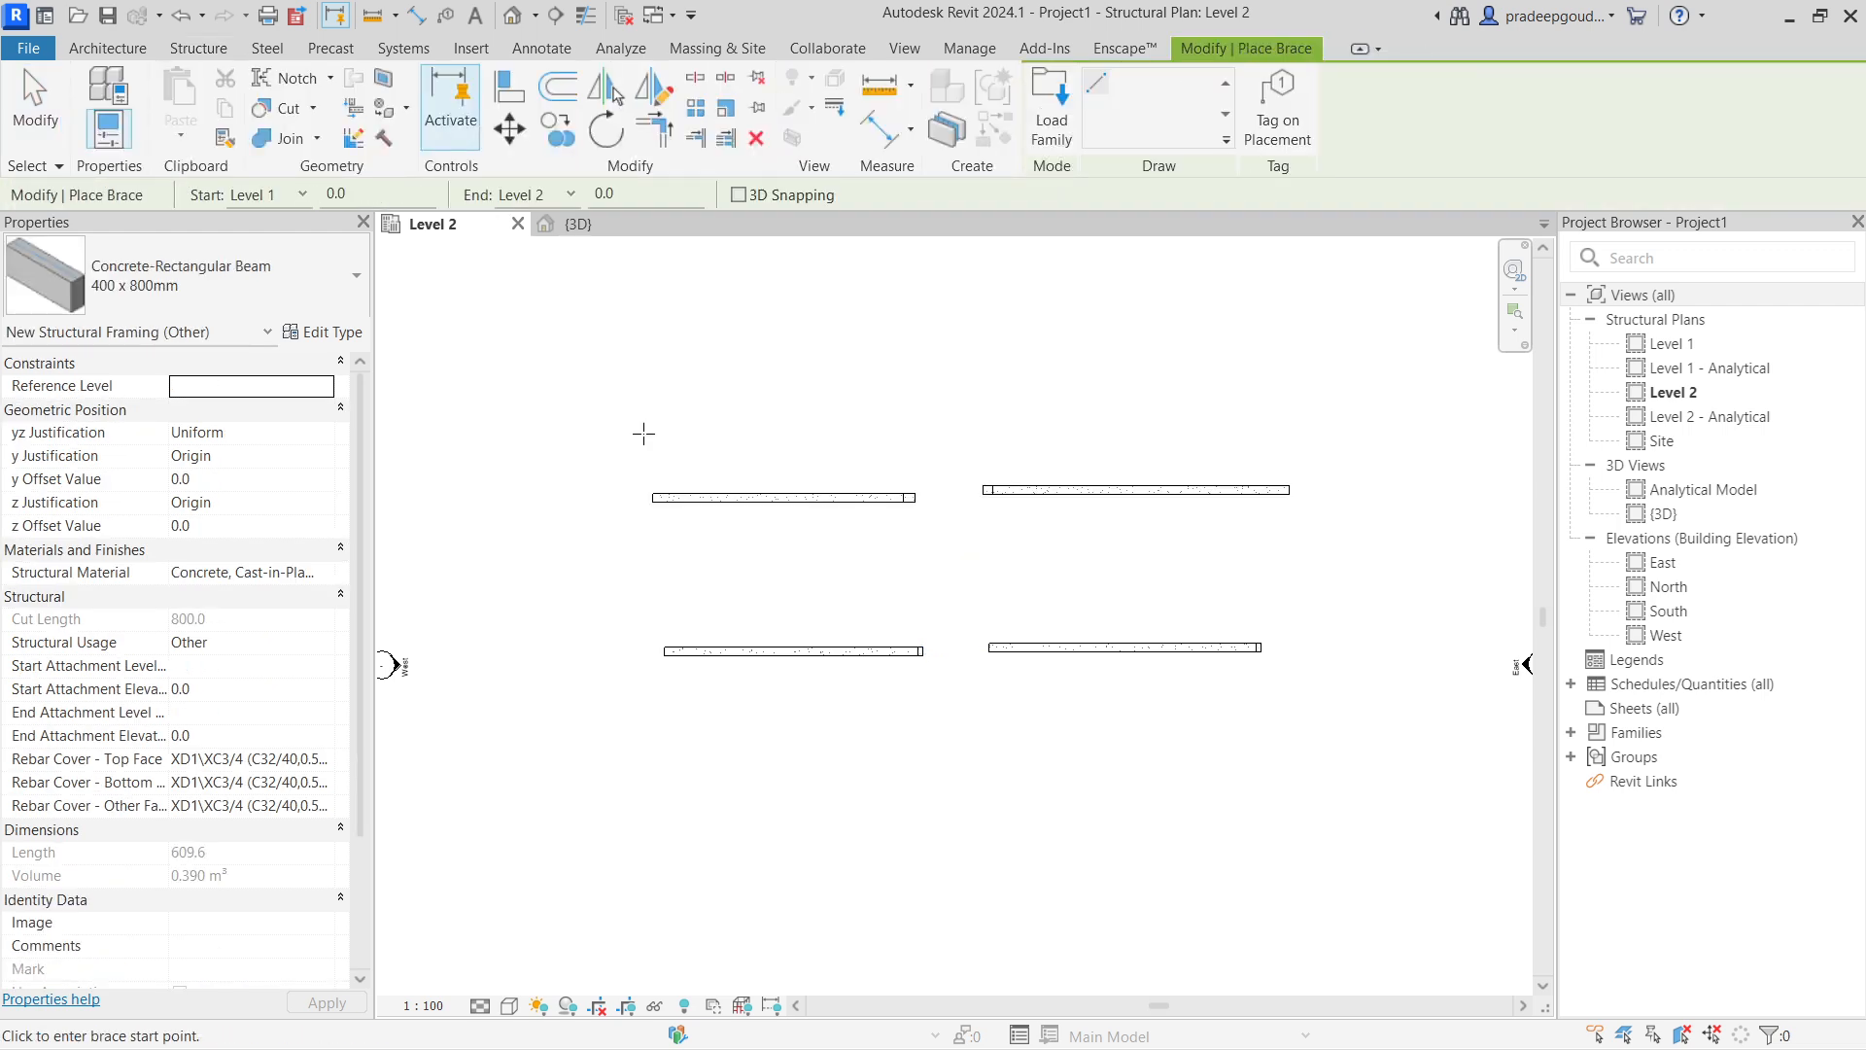
key("Escape")
key("Escape")
Isolate the two upper braces in a 3D view with a section box and examine their raised ends above Level 2.
left_click_drag(1164, 571, 574, 466)
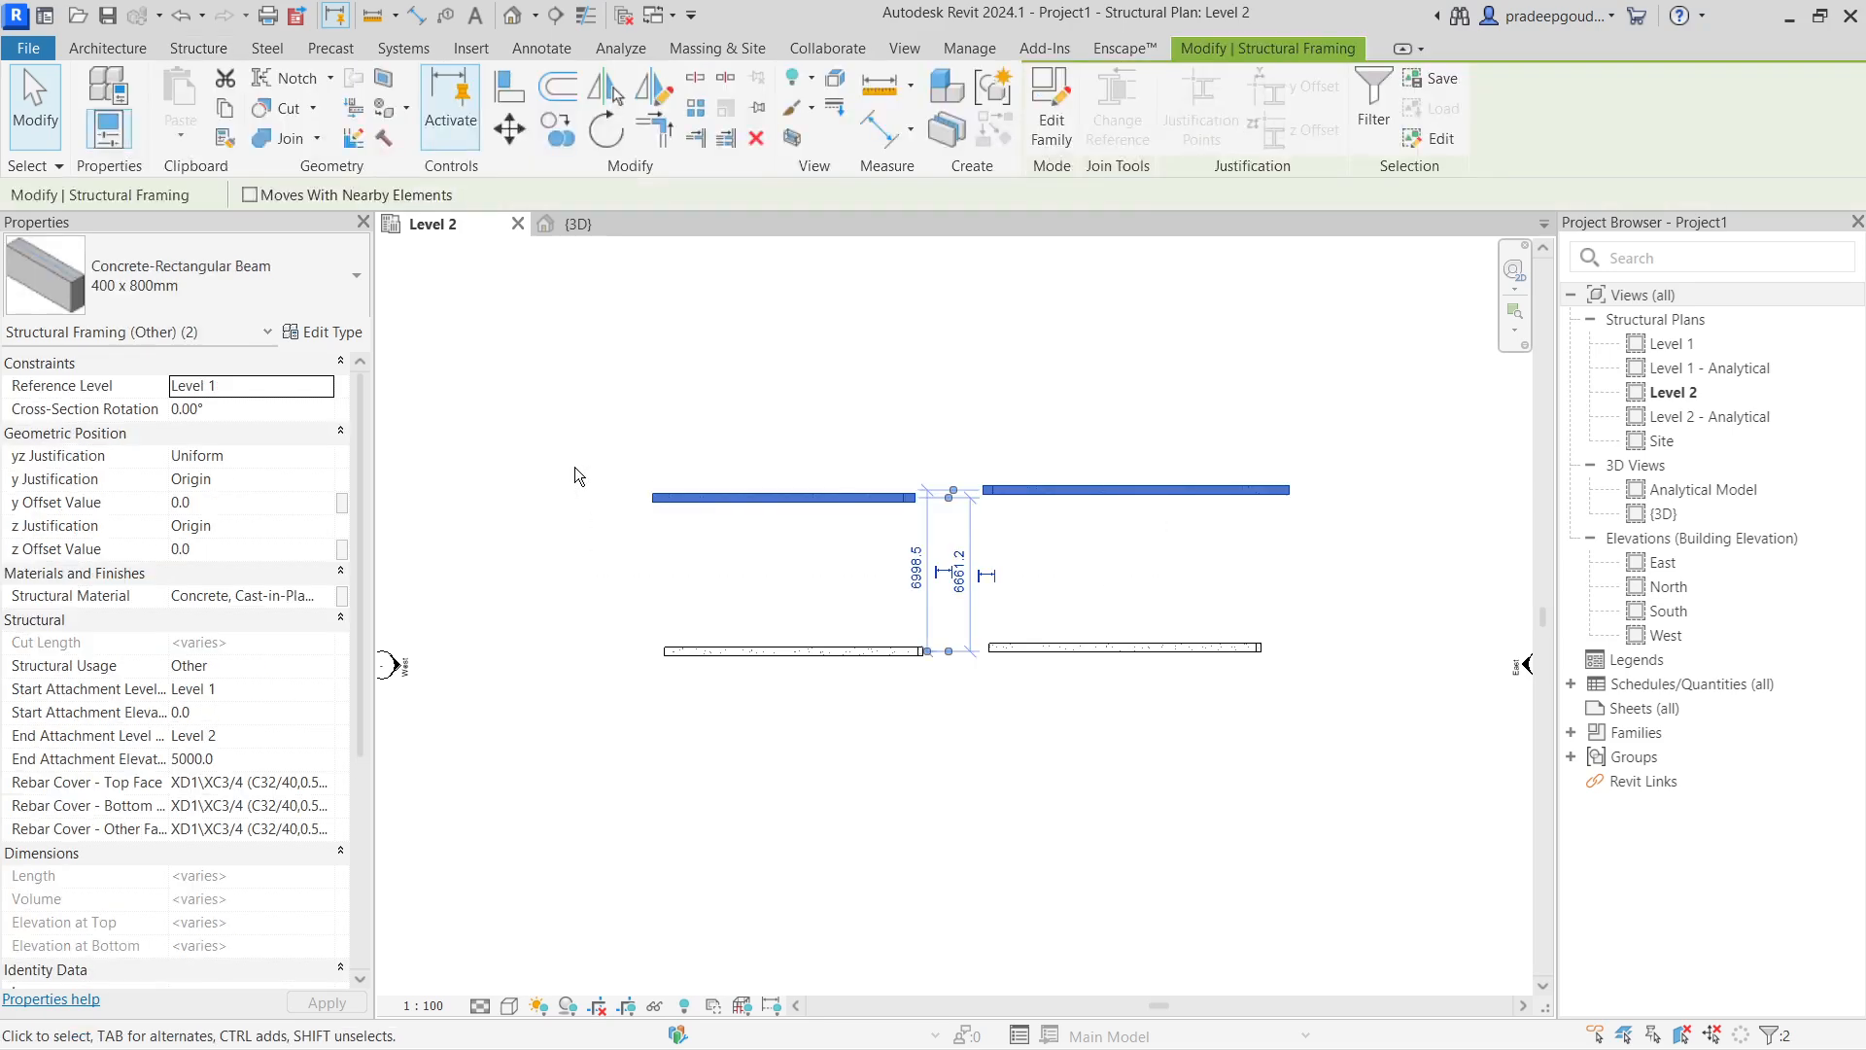
key("b")
key("x")
middle_click_drag(951, 582, 942, 491)
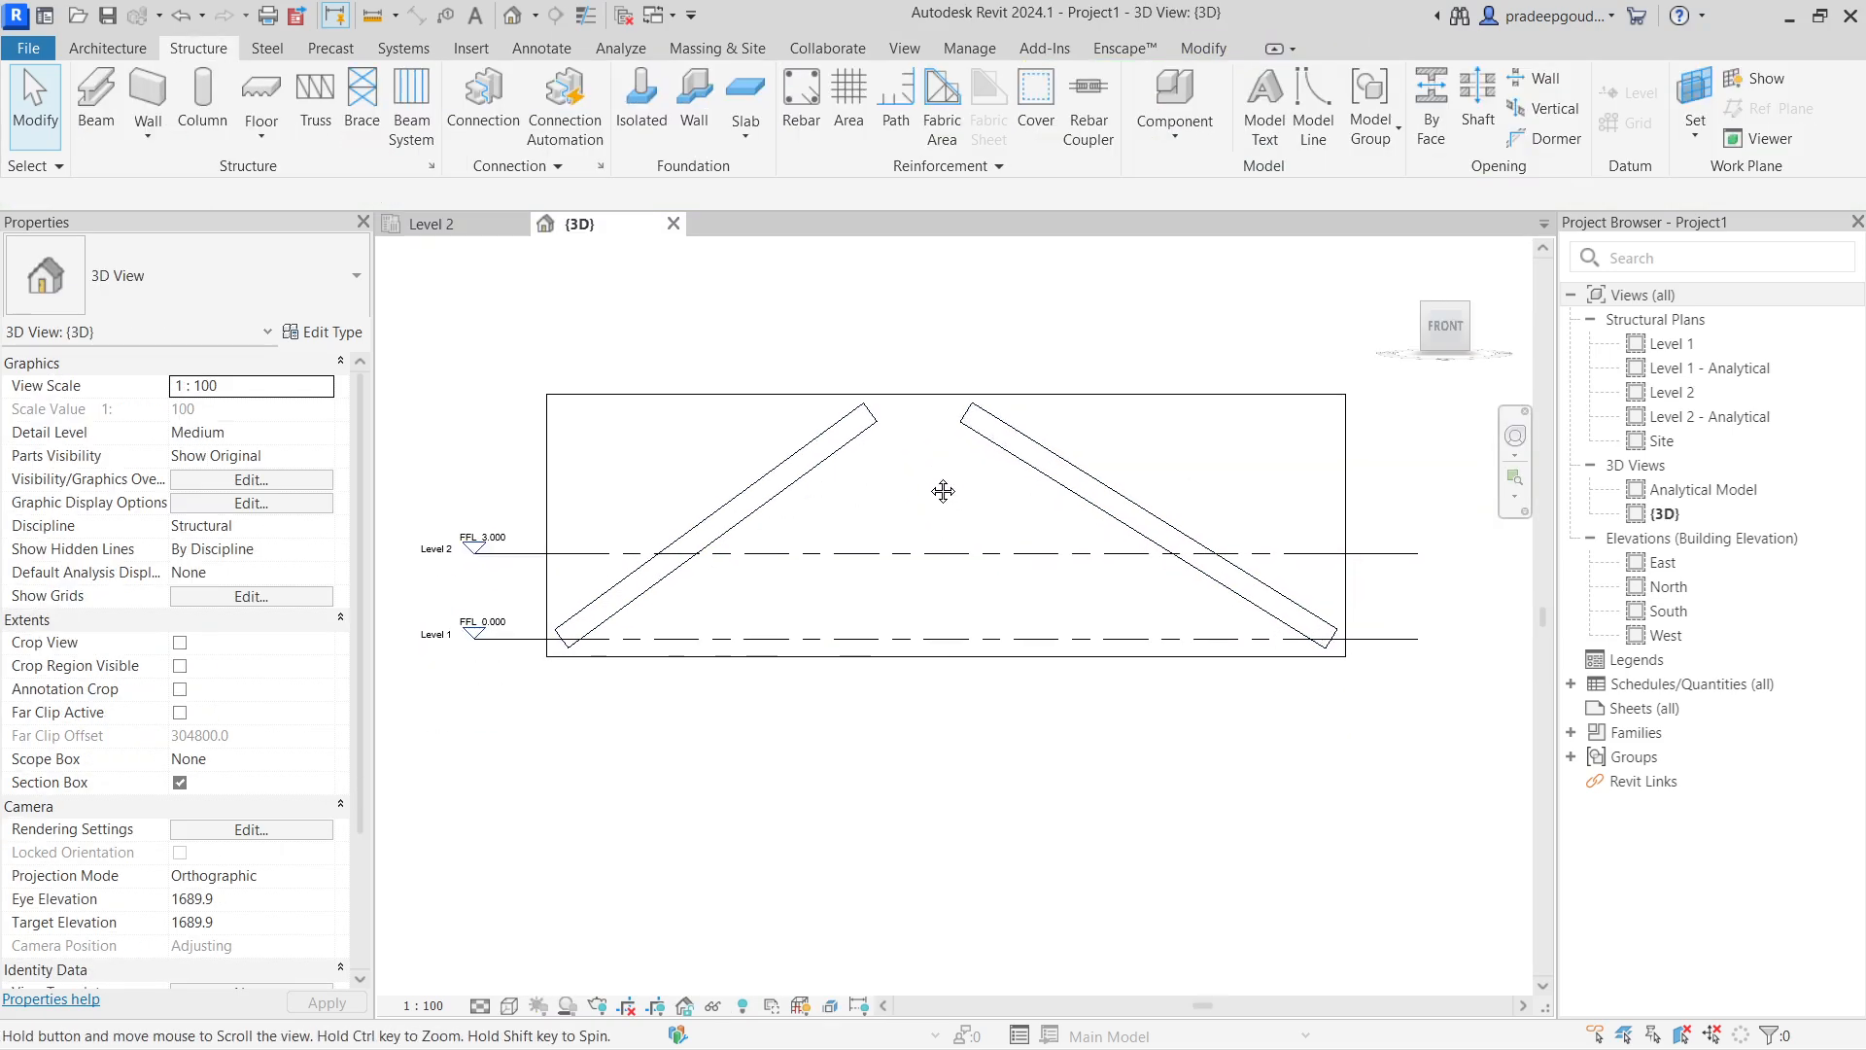
left_click(992, 428)
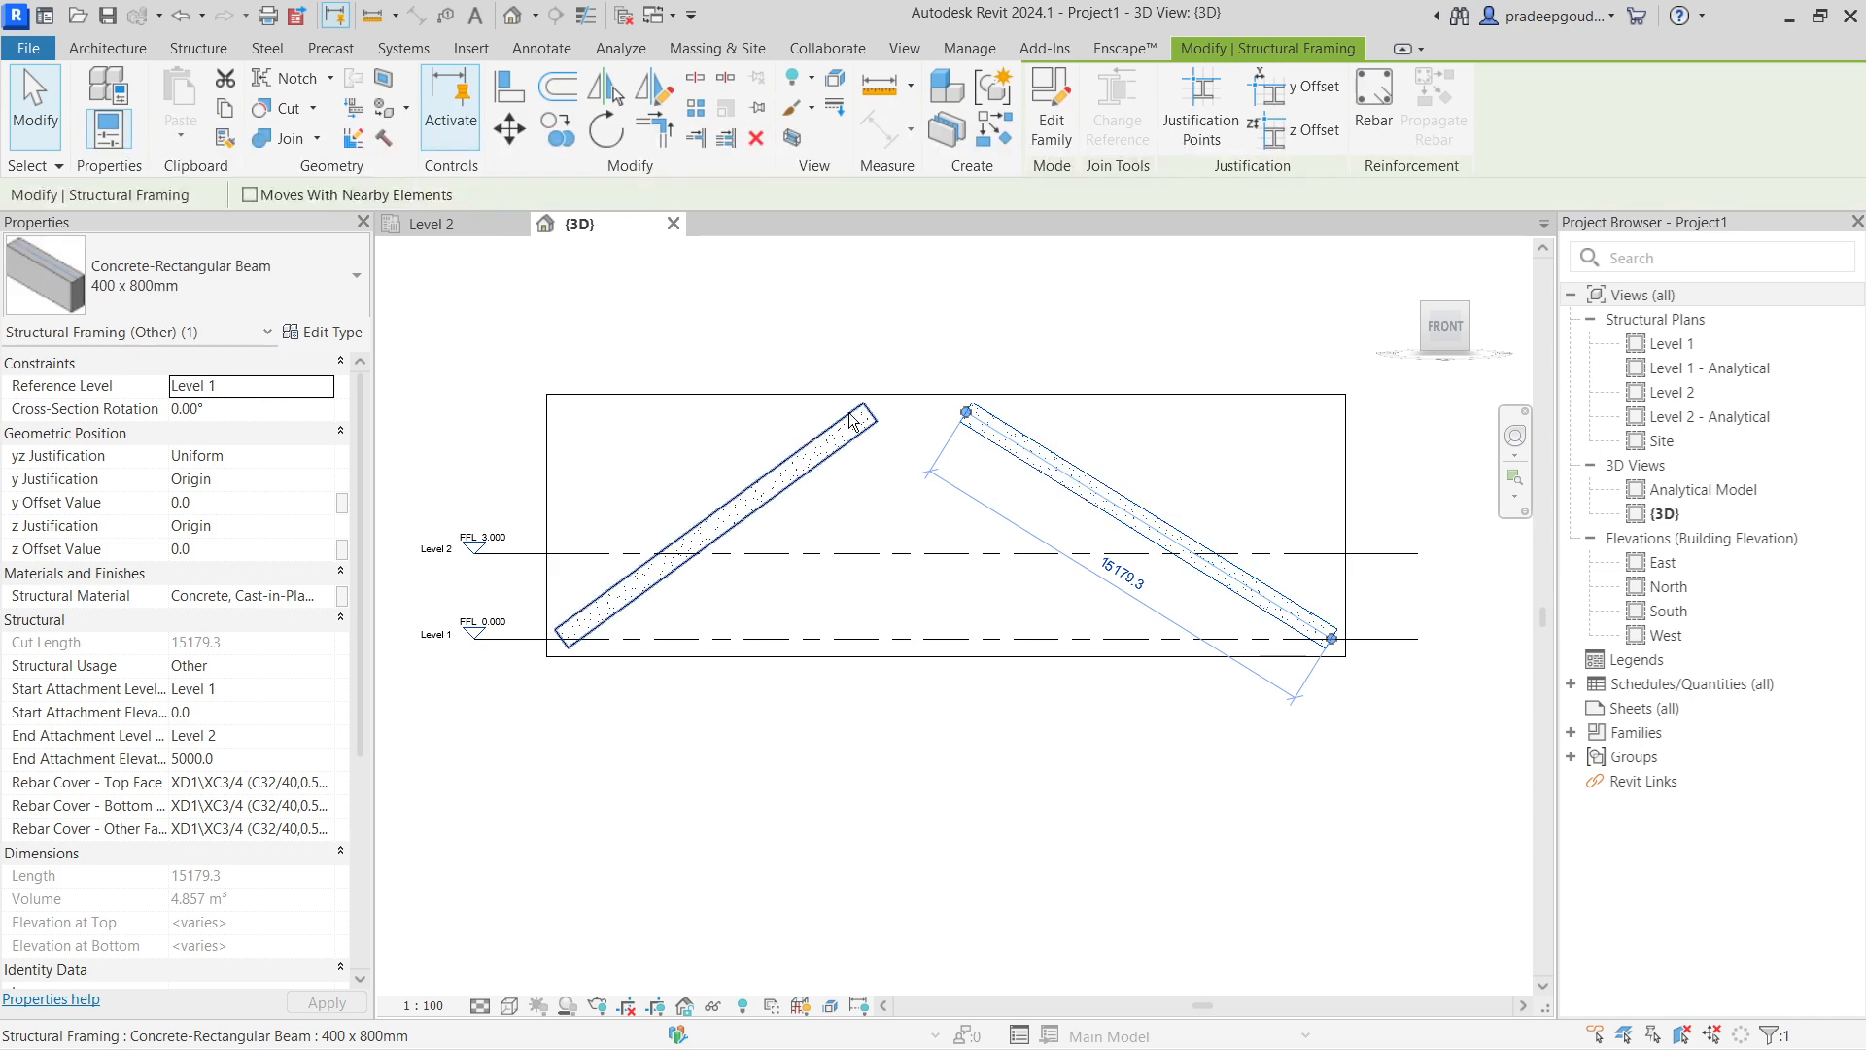
left_click(984, 461)
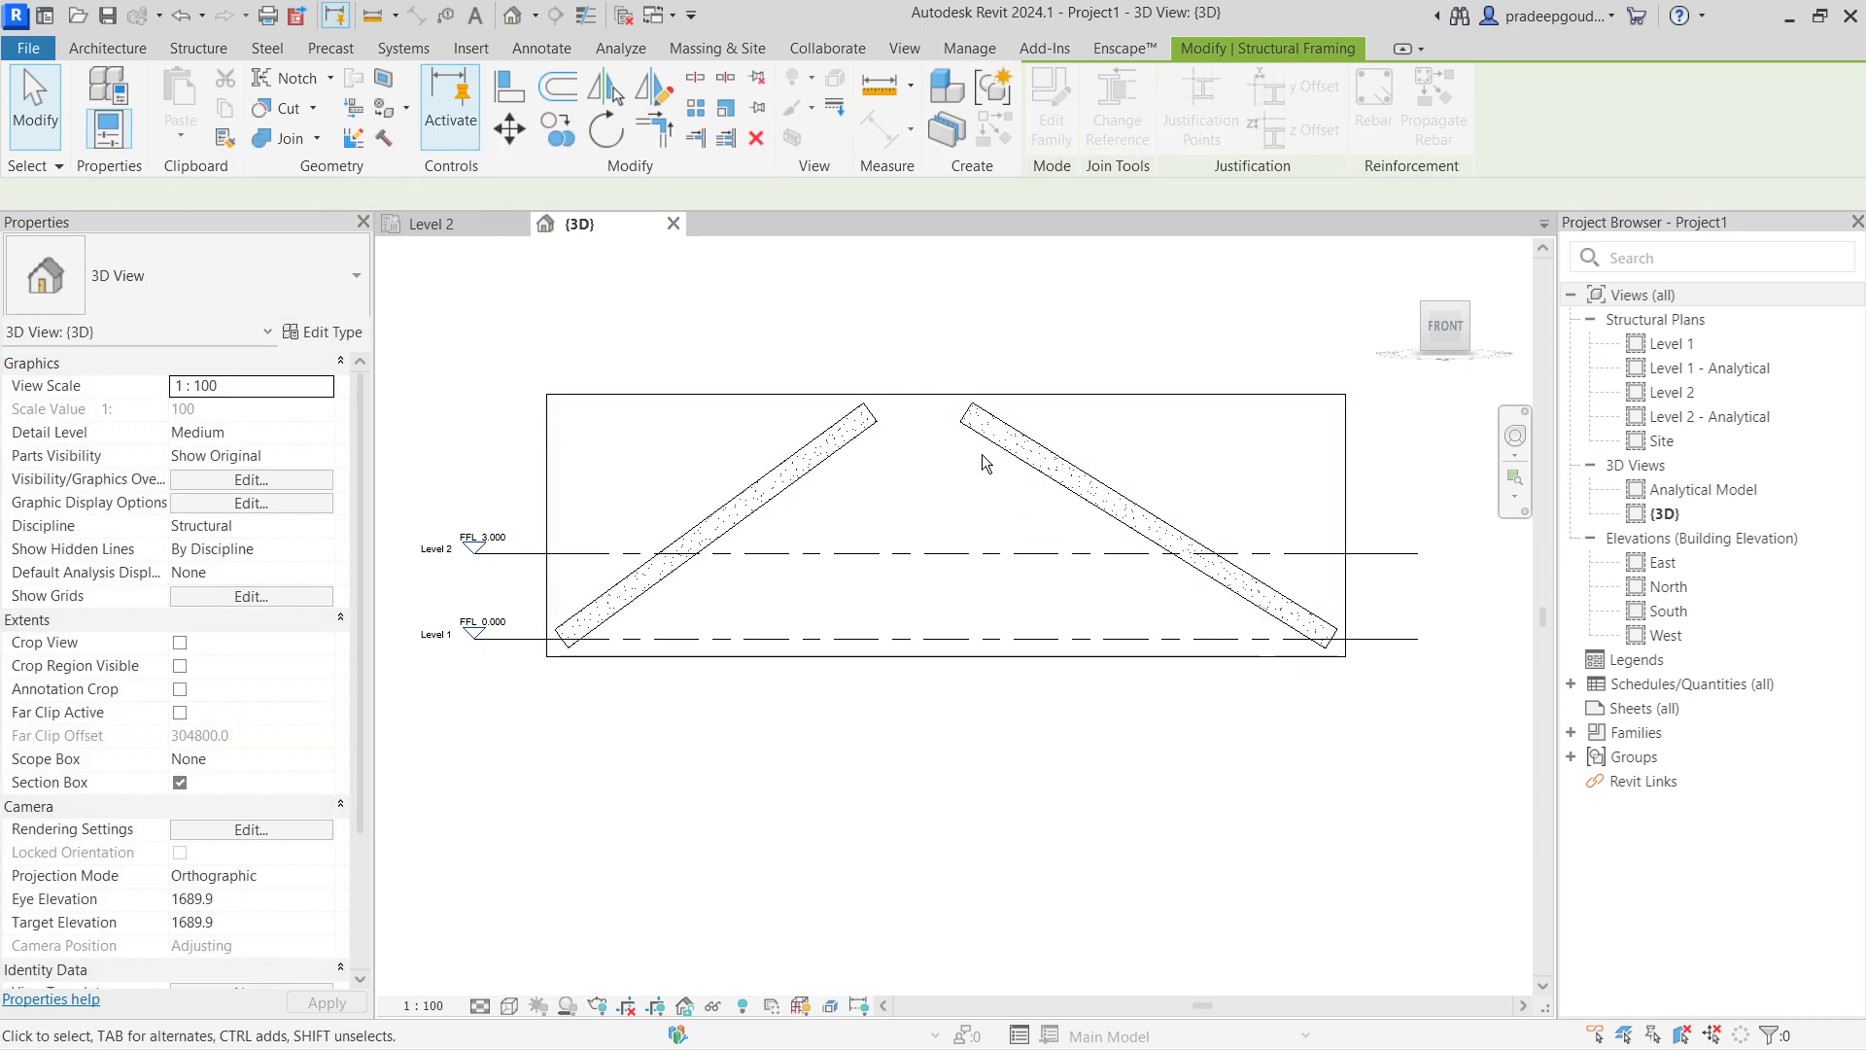
left_click(981, 432)
left_click_drag(967, 412, 994, 439)
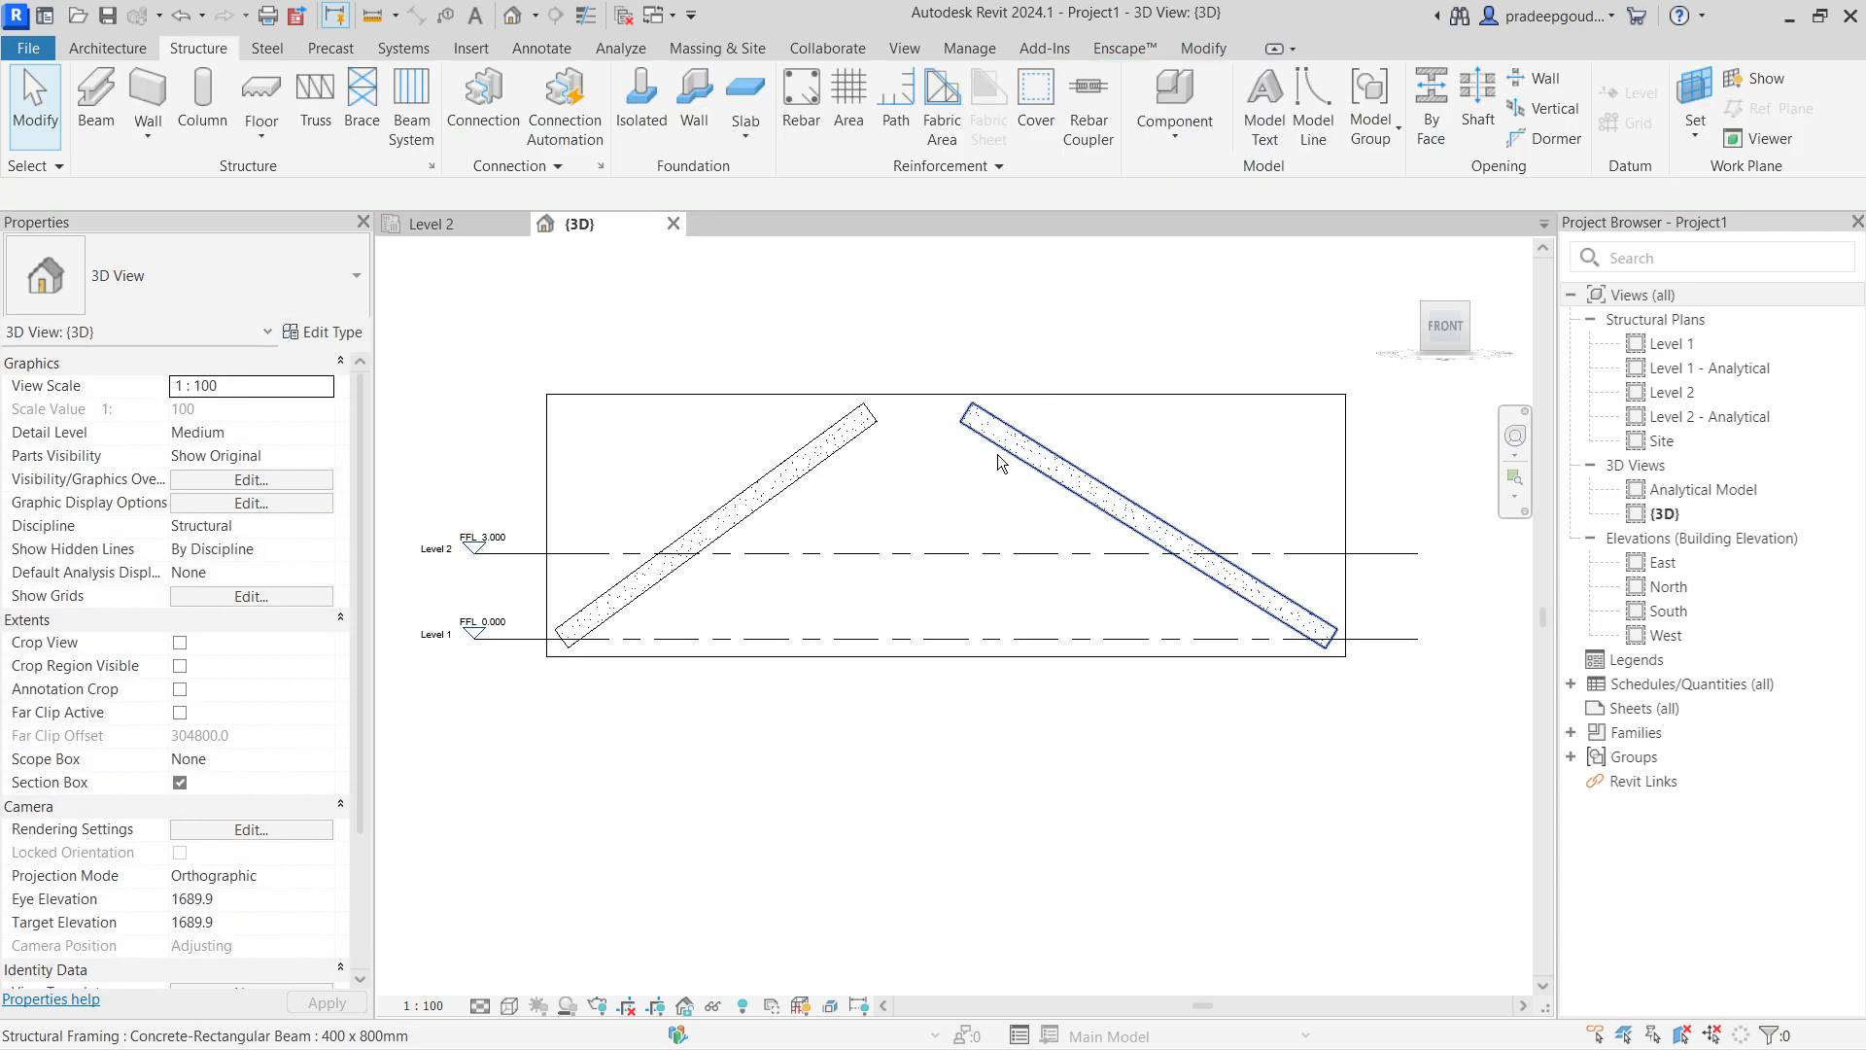
In the Level 2 plan, place one horizontal brace about 12800 mm long above the others, from Level 1 to Level 2 with zero offsets.
left_click(461, 228)
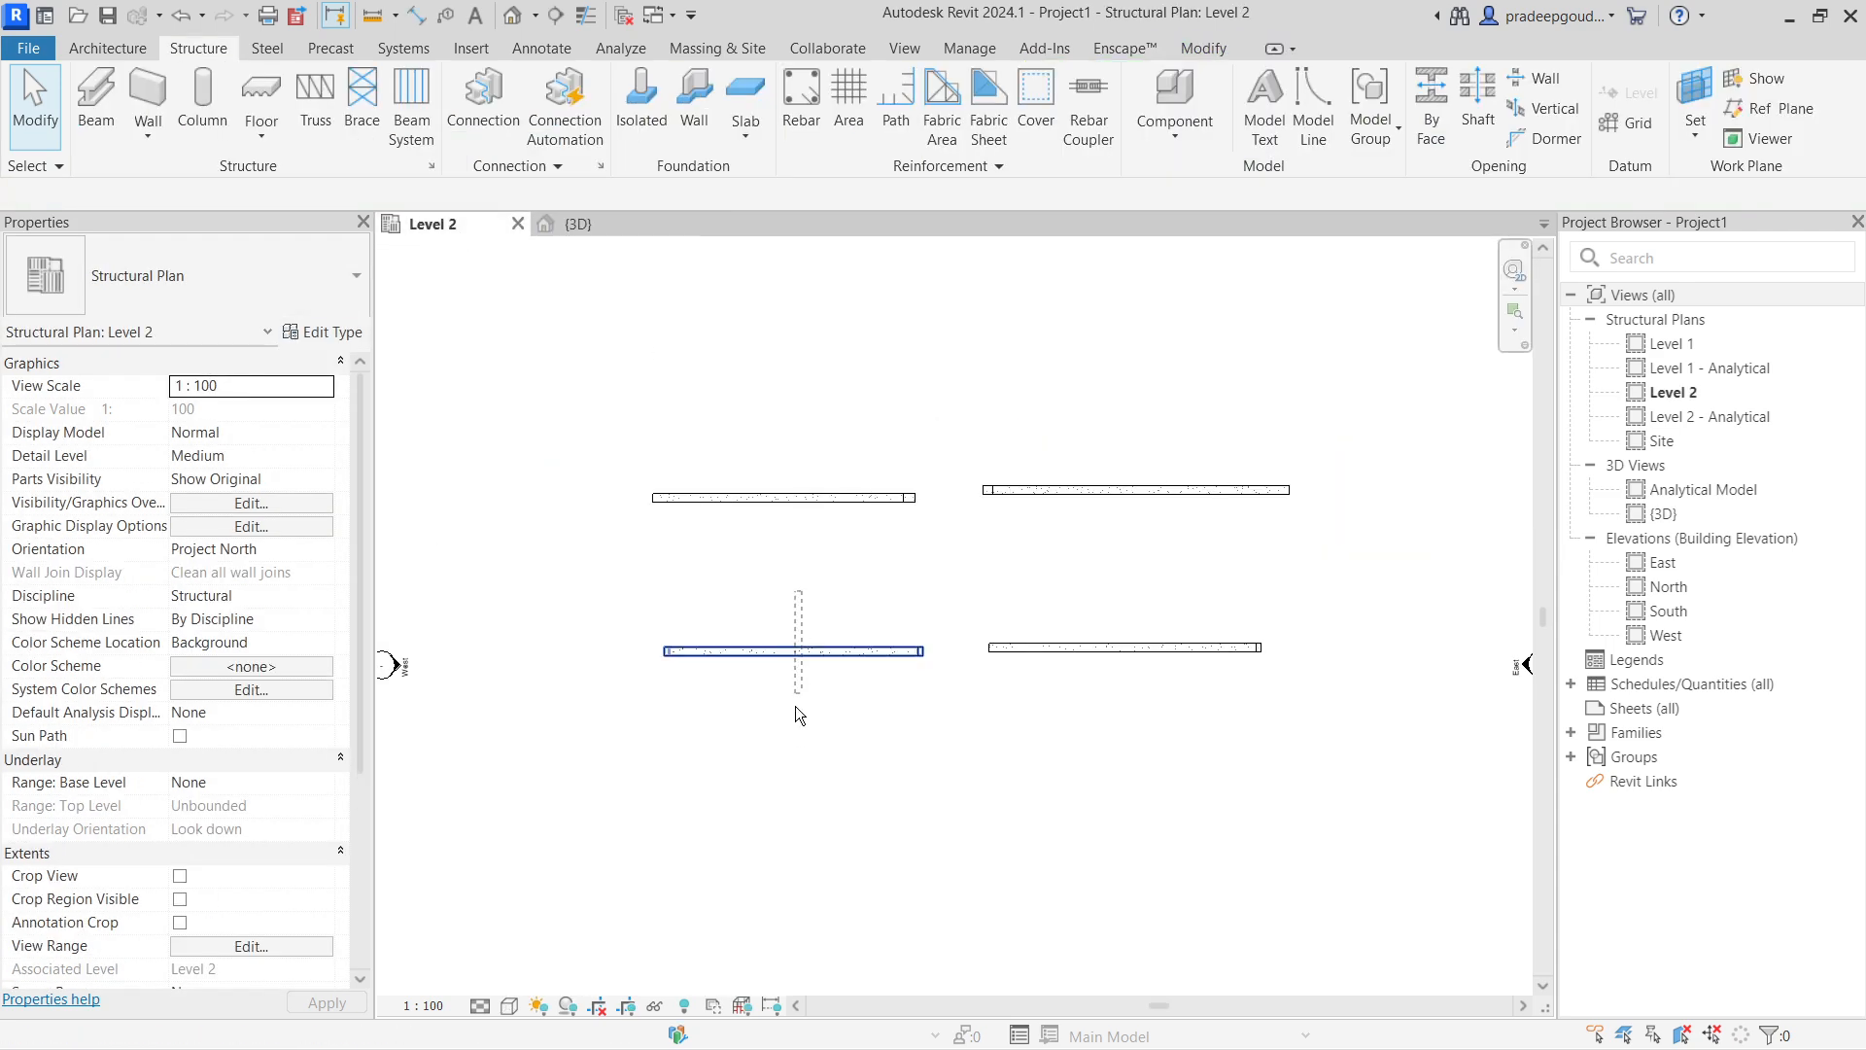
left_click(795, 653)
middle_click_drag(756, 482, 729, 744)
left_click(733, 680)
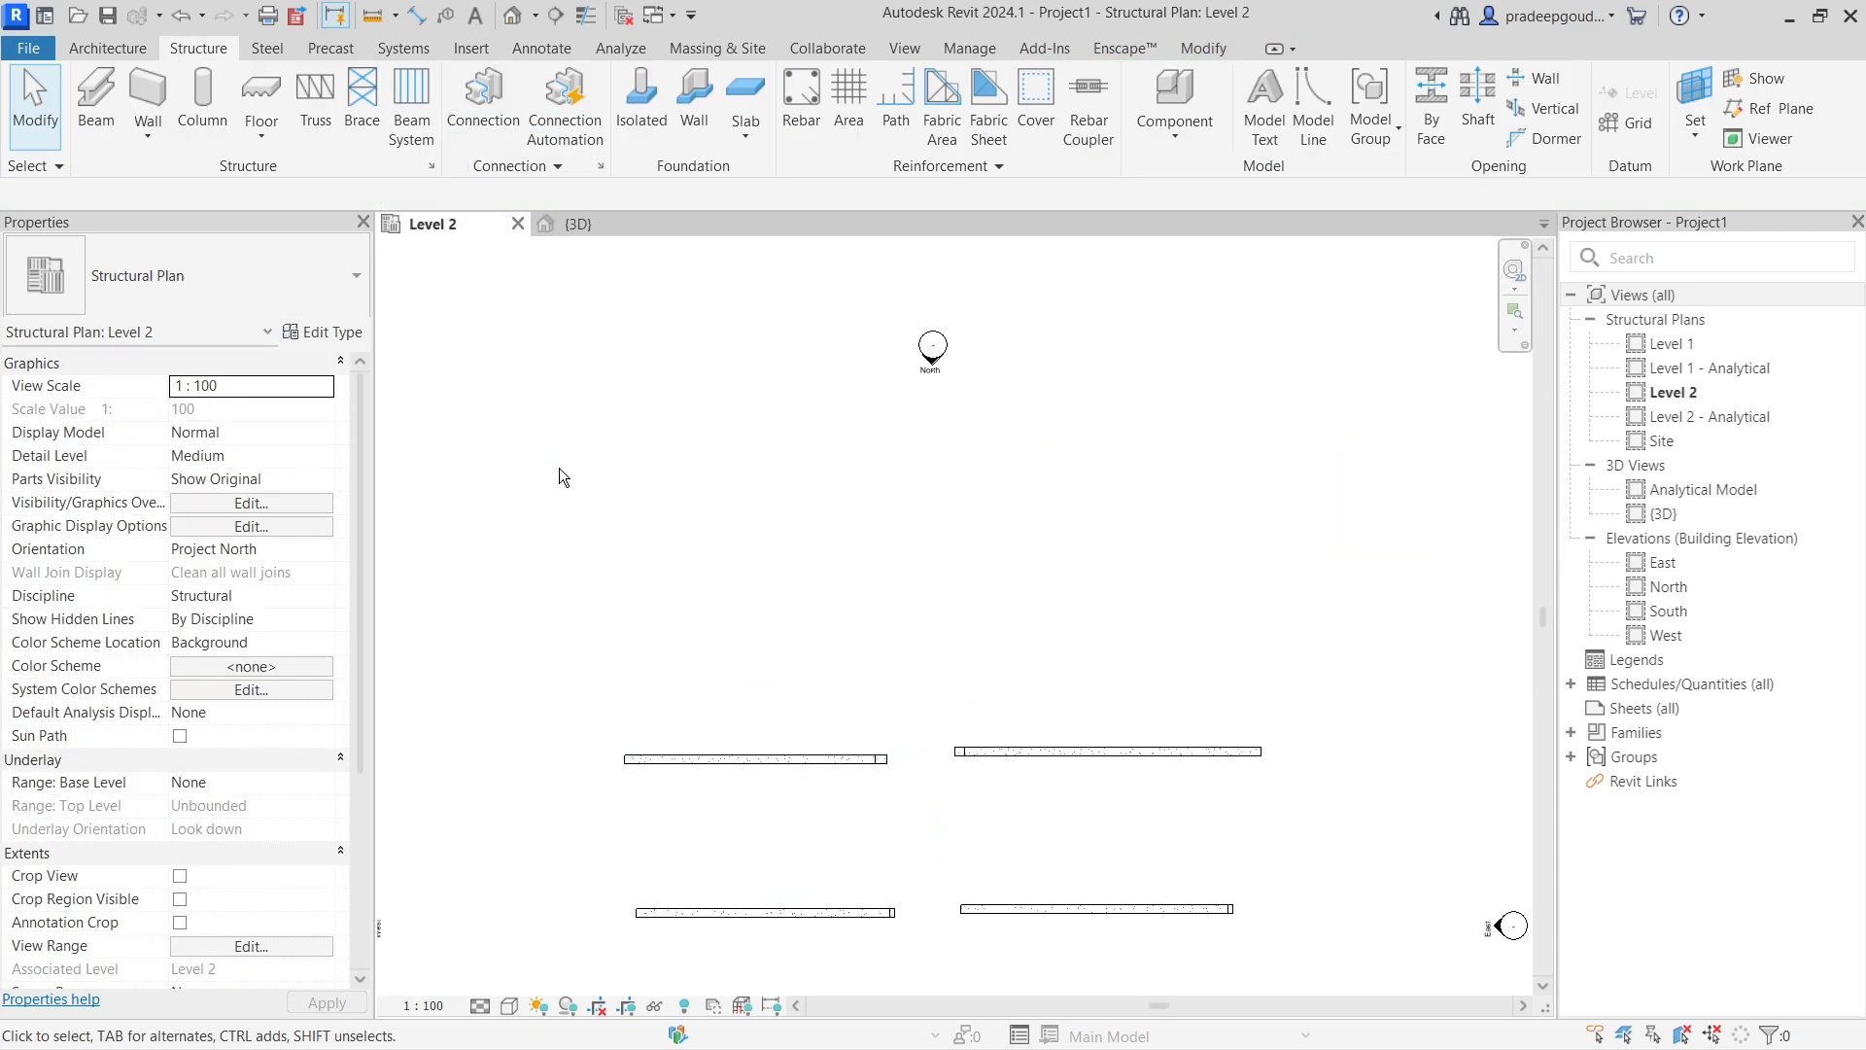
key("b")
key("r")
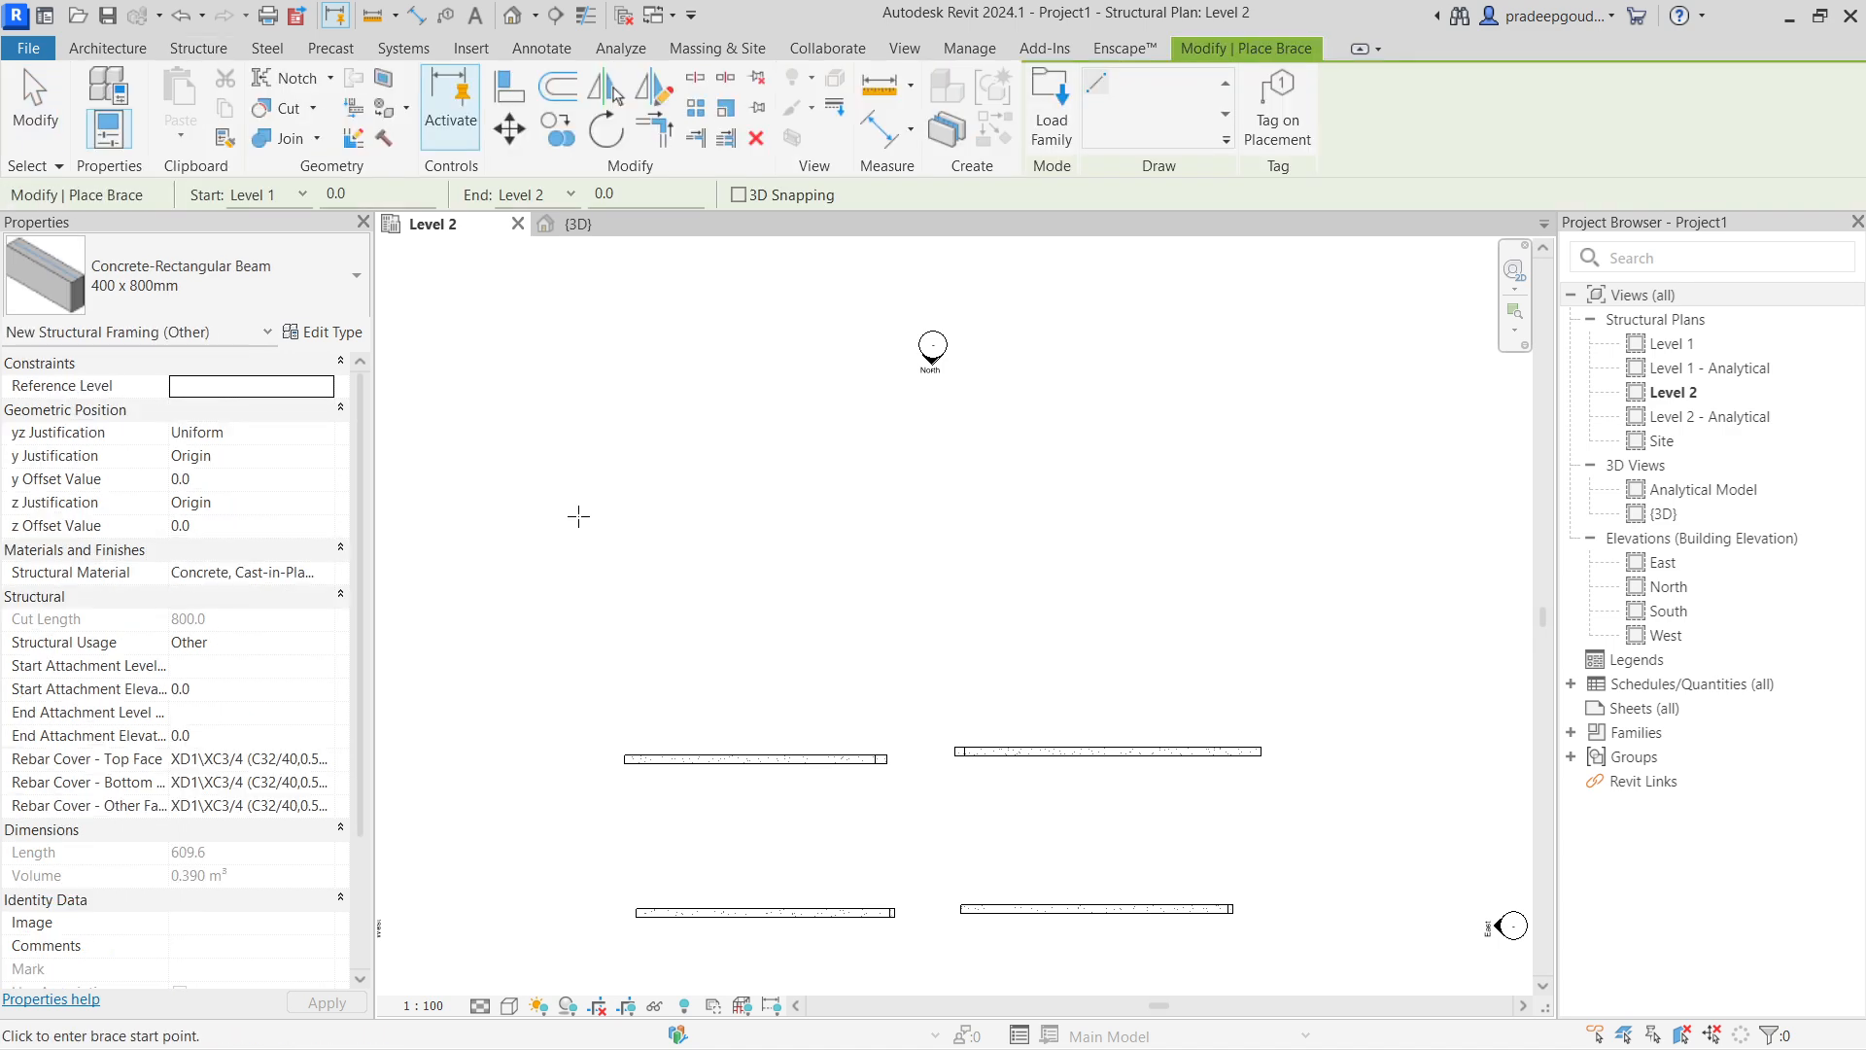
left_click(616, 530)
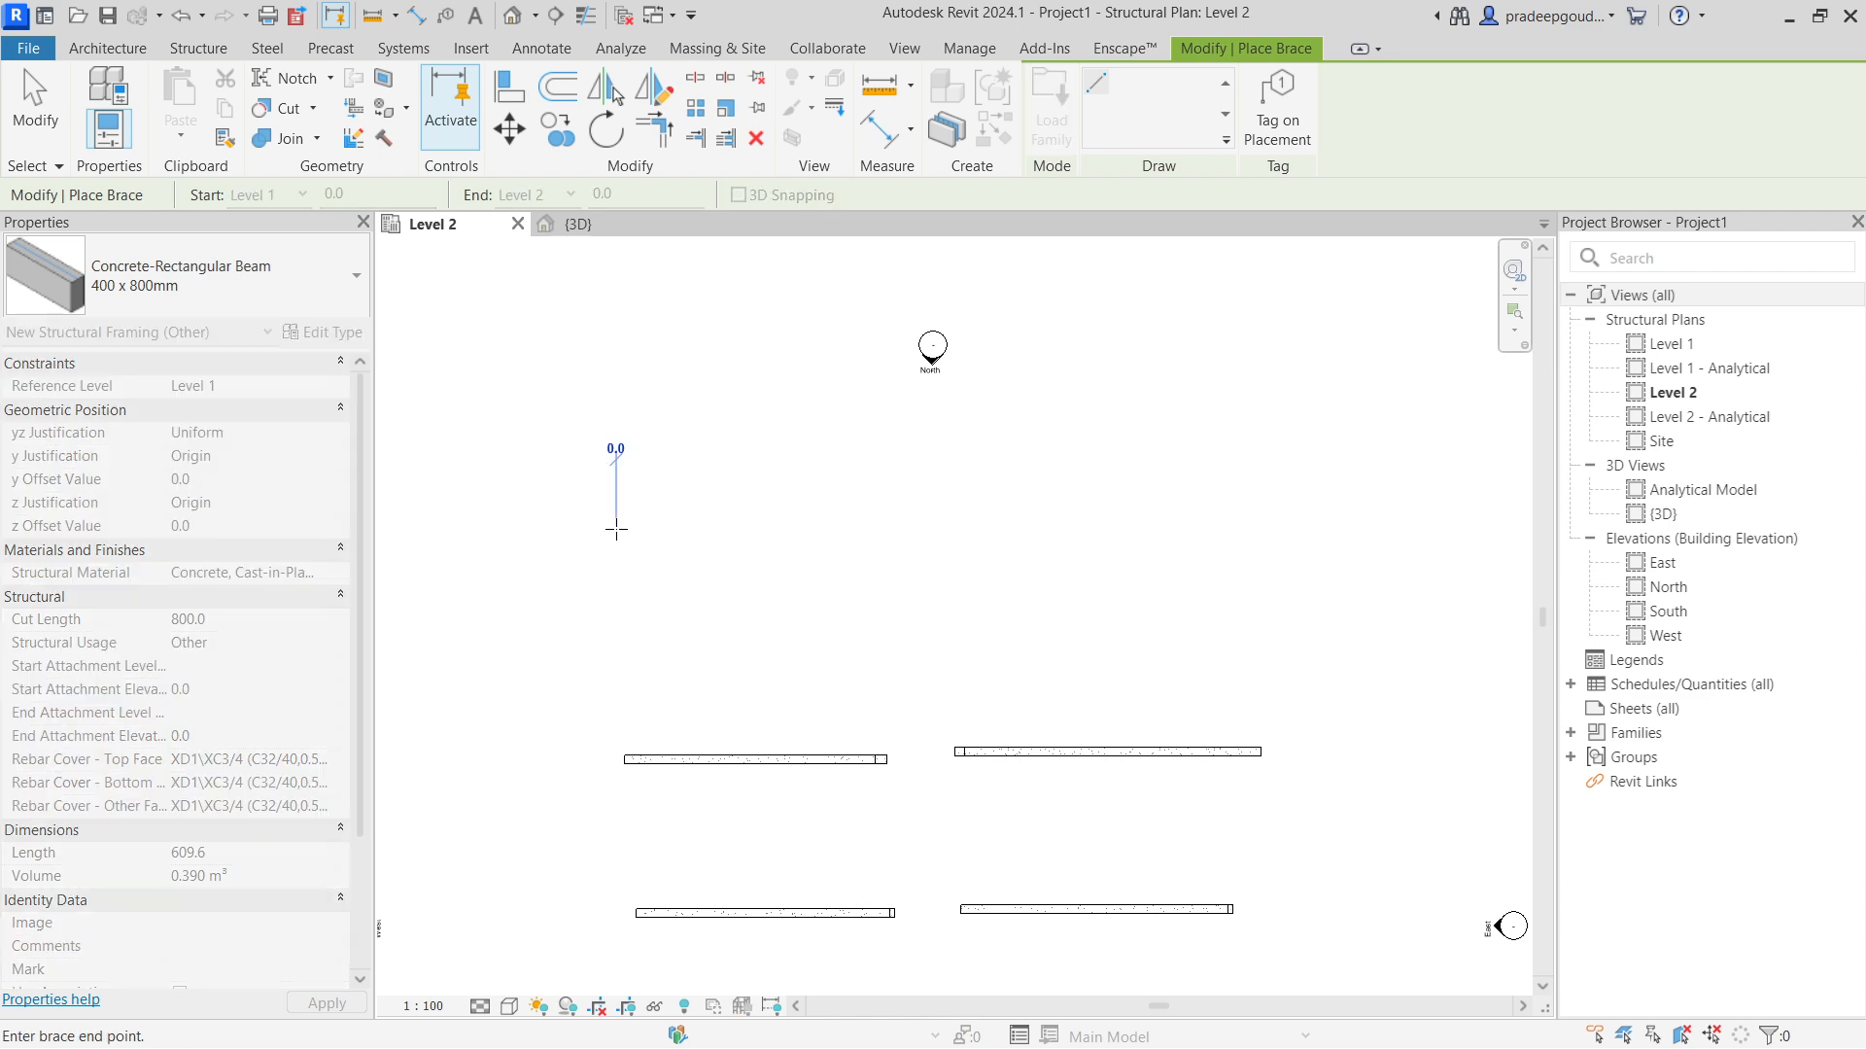
left_click(905, 529)
key("Escape")
key("Escape")
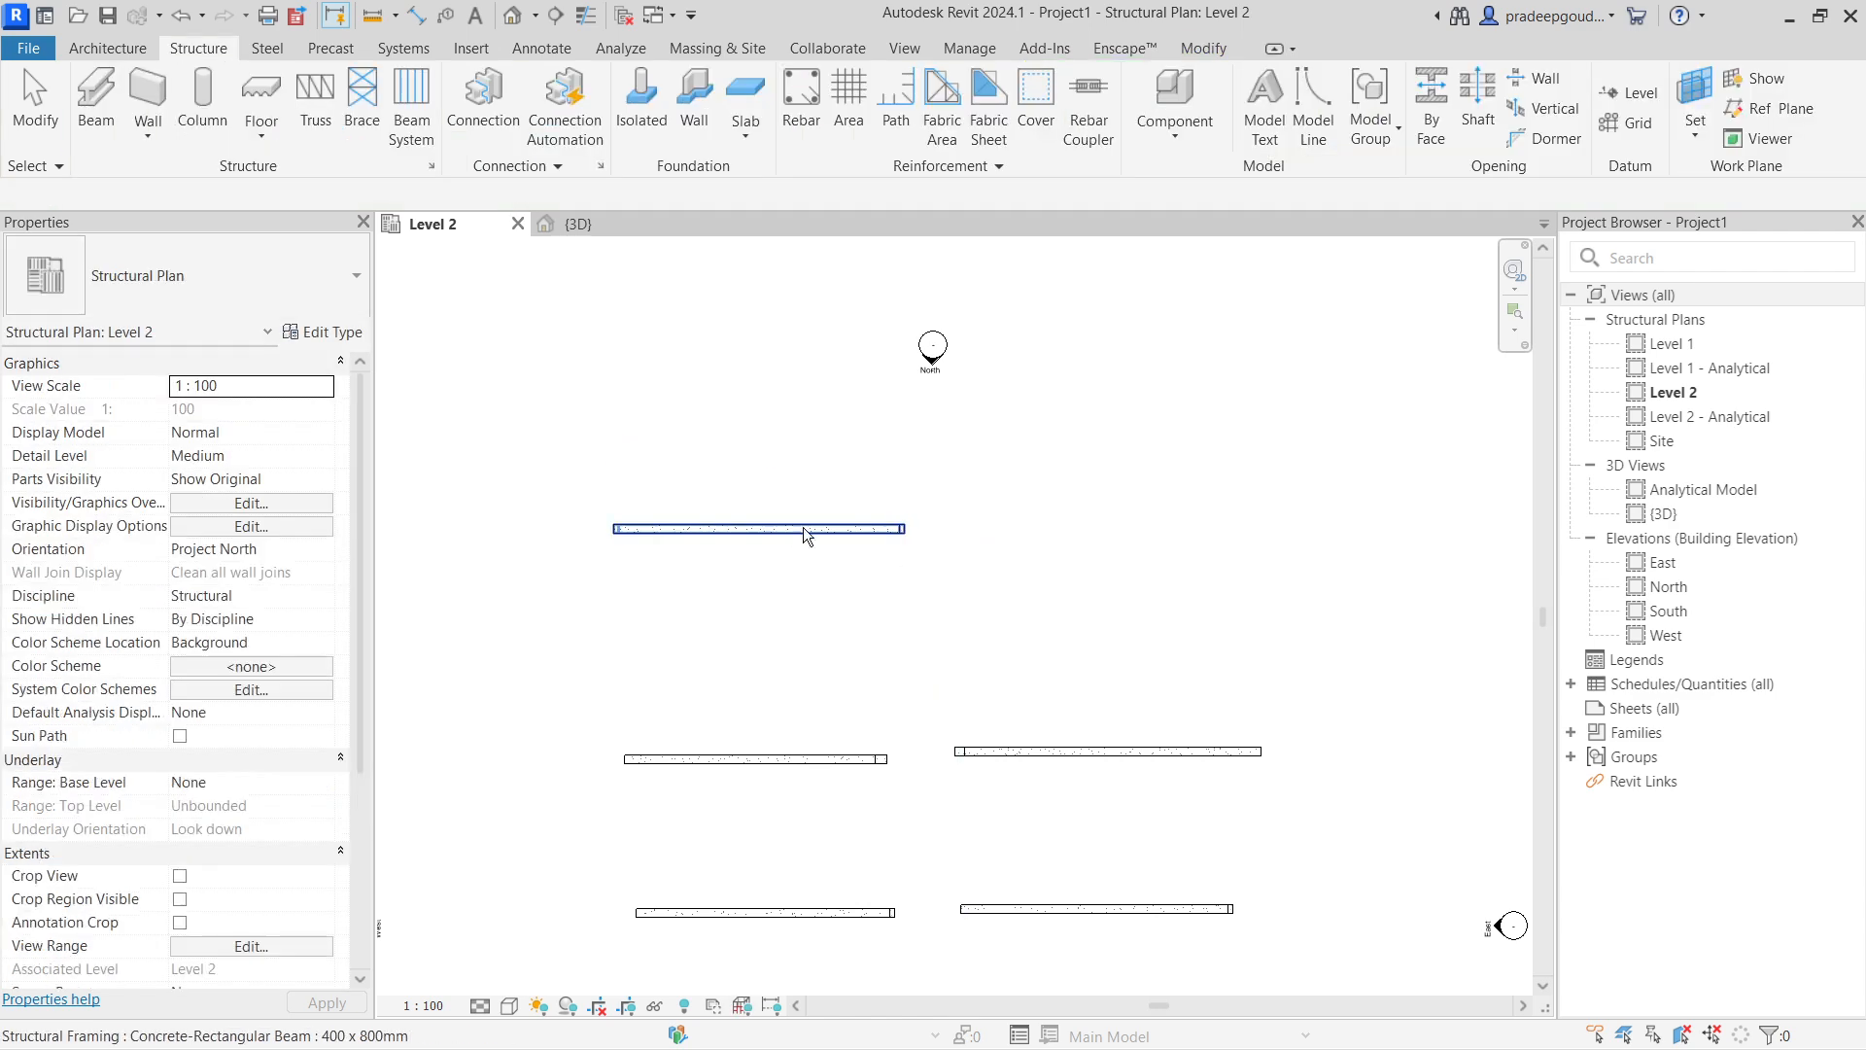
left_click(803, 527)
key("Escape")
Delete the four lower braces, keeping only the uppermost one in the plan.
scroll(923, 819, "down", 2)
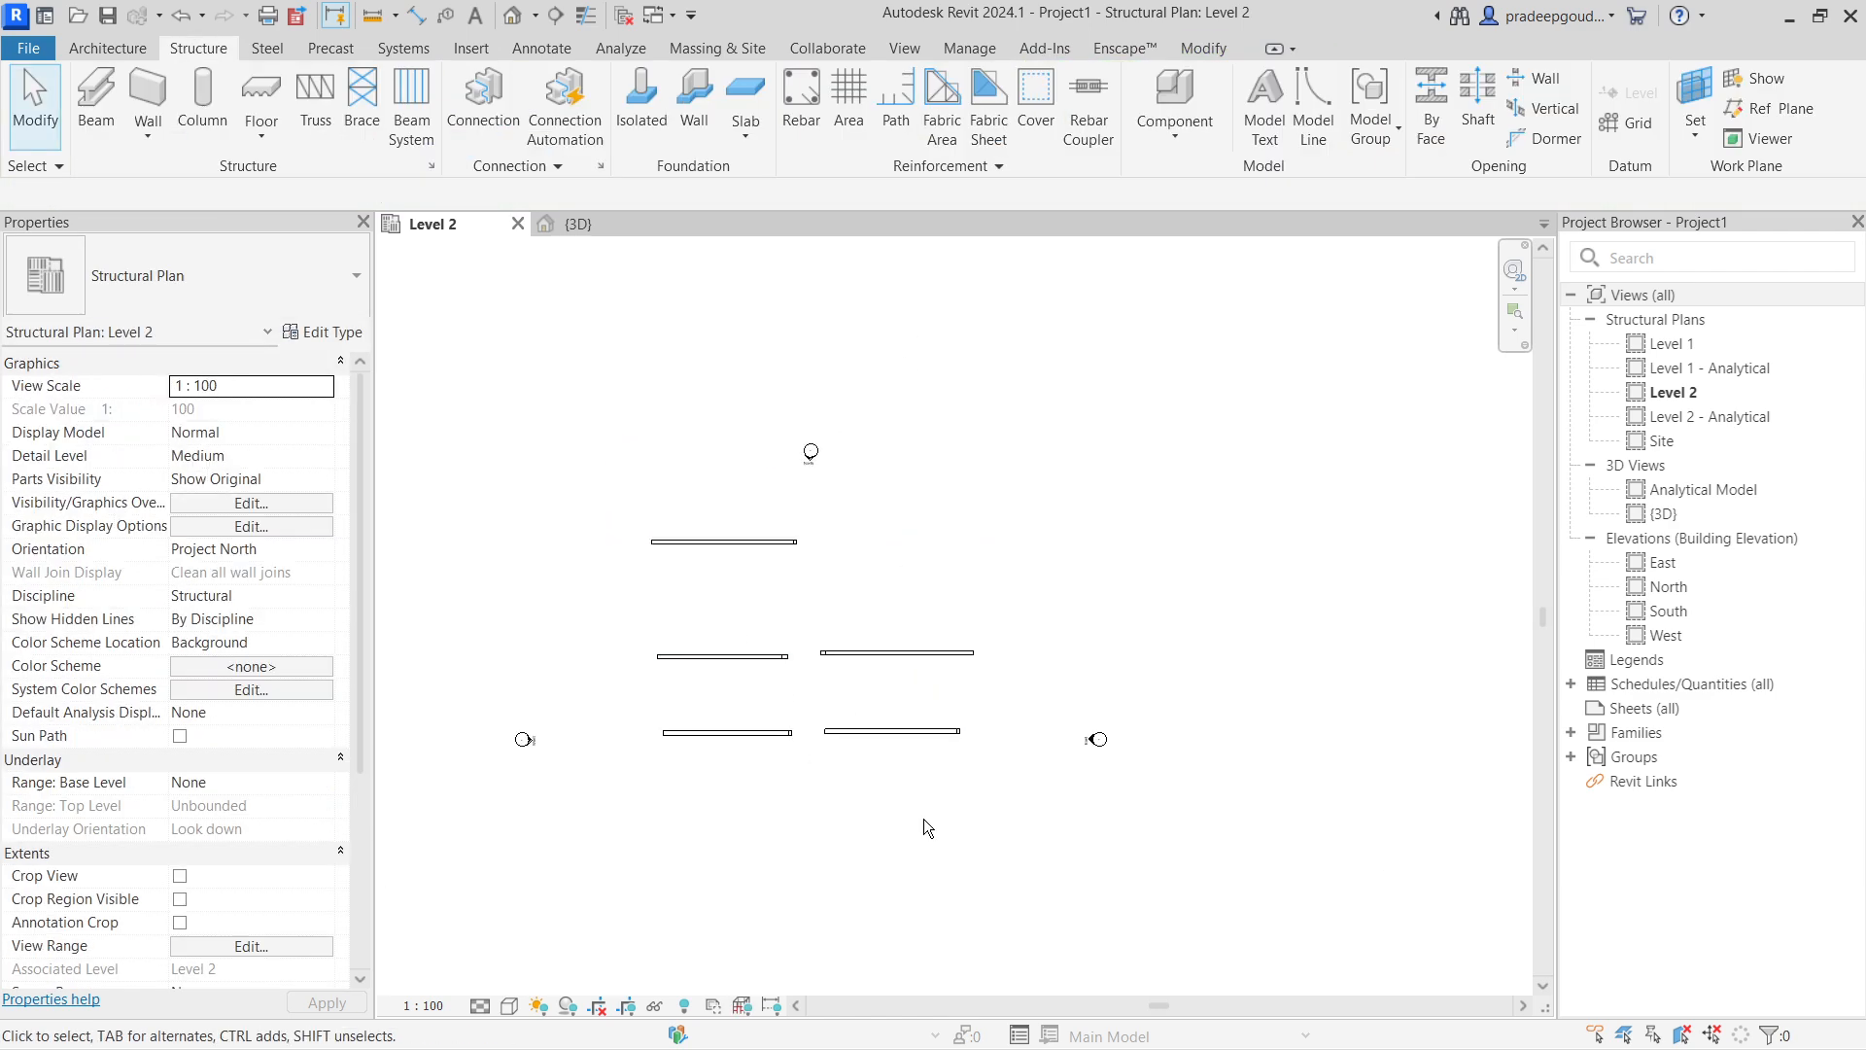
left_click_drag(923, 818, 720, 630)
key("Delete")
scroll(704, 504, "up", 3)
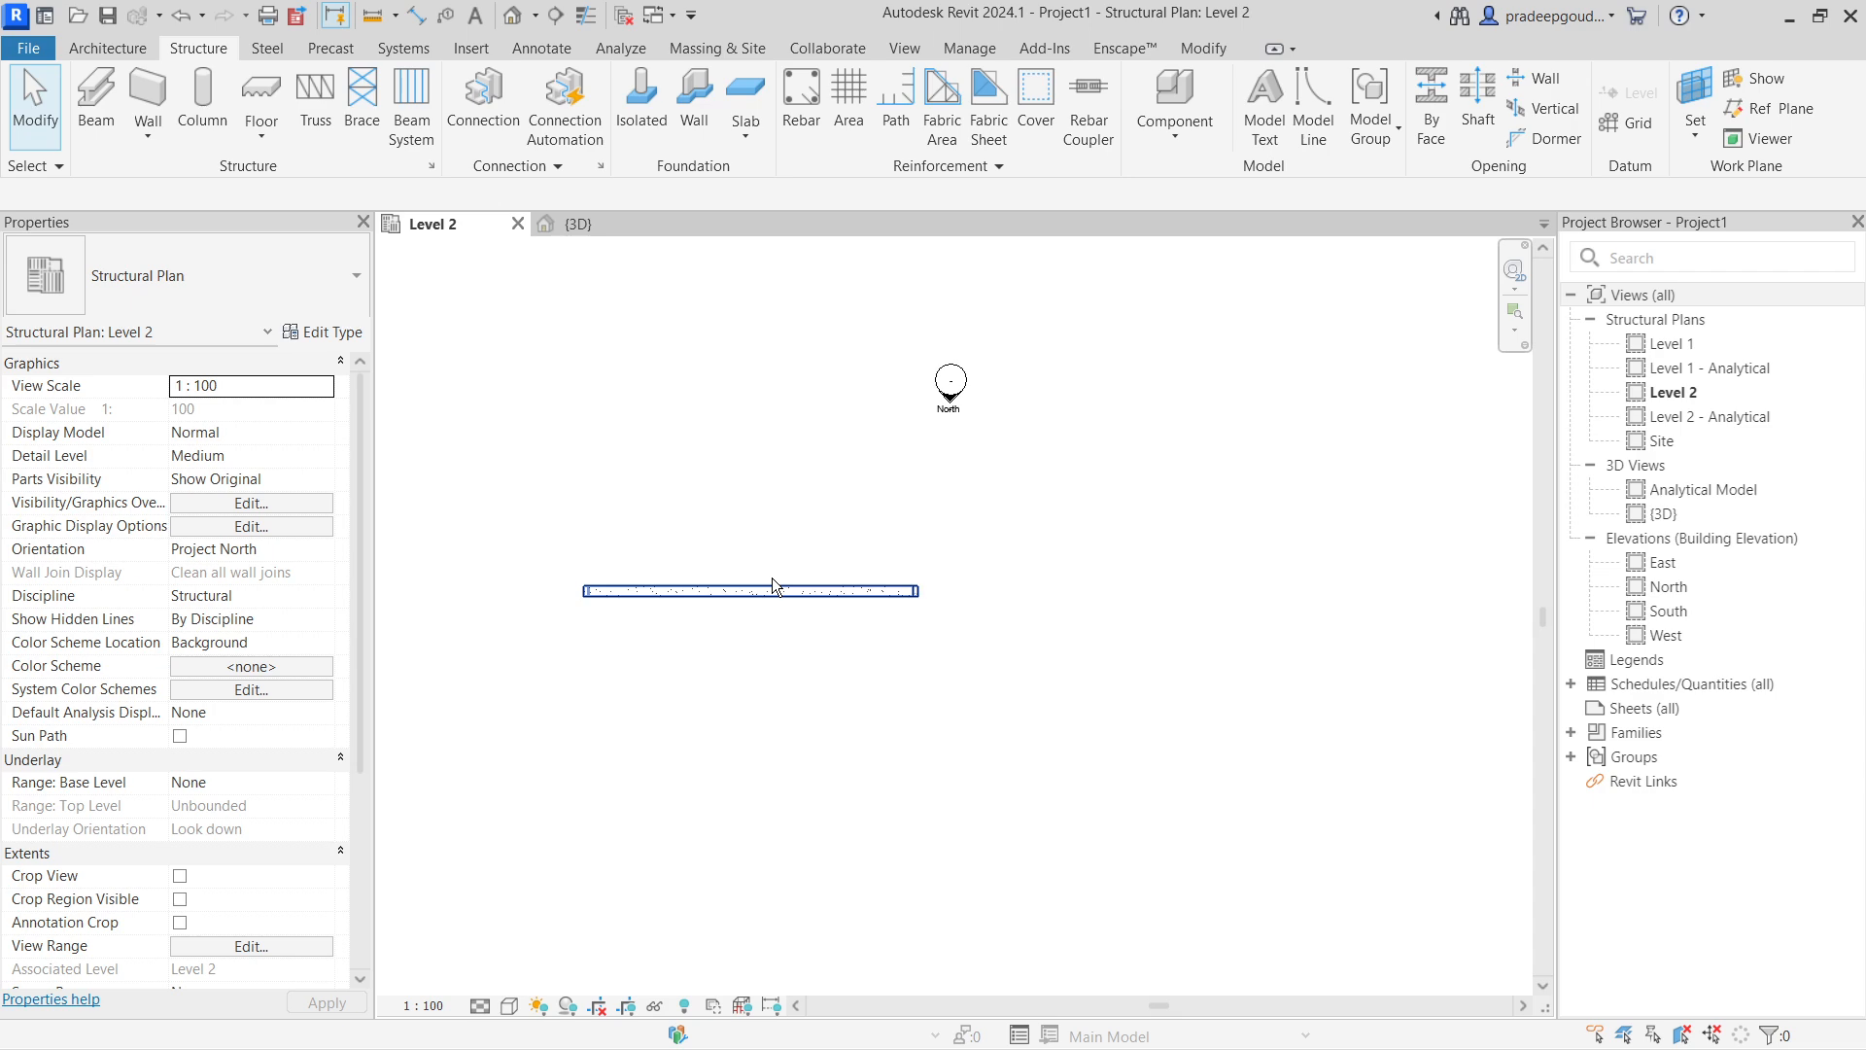
Tile the Level 2 plan and the 3D view side by side and select the remaining brace in the plan.
key("w")
key("t")
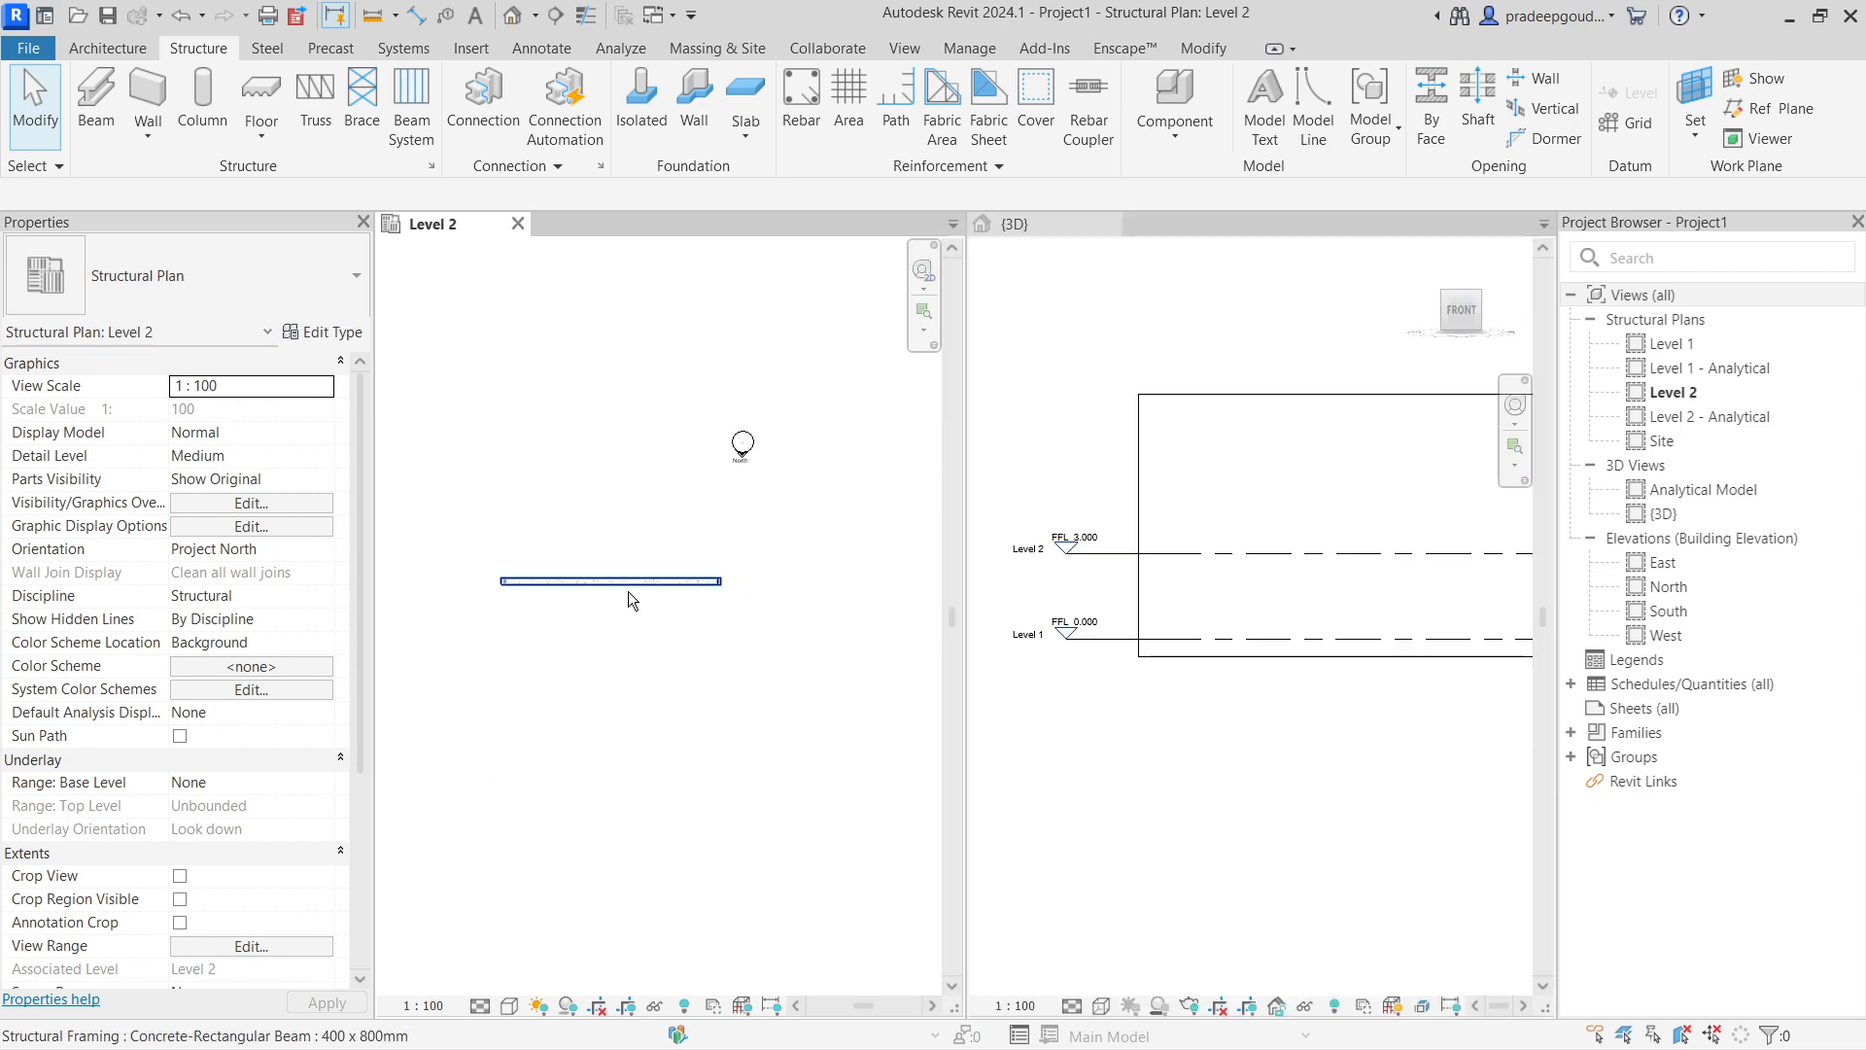
left_click(628, 591)
scroll(1100, 596, "down", 3)
scroll(1254, 588, "up", 2)
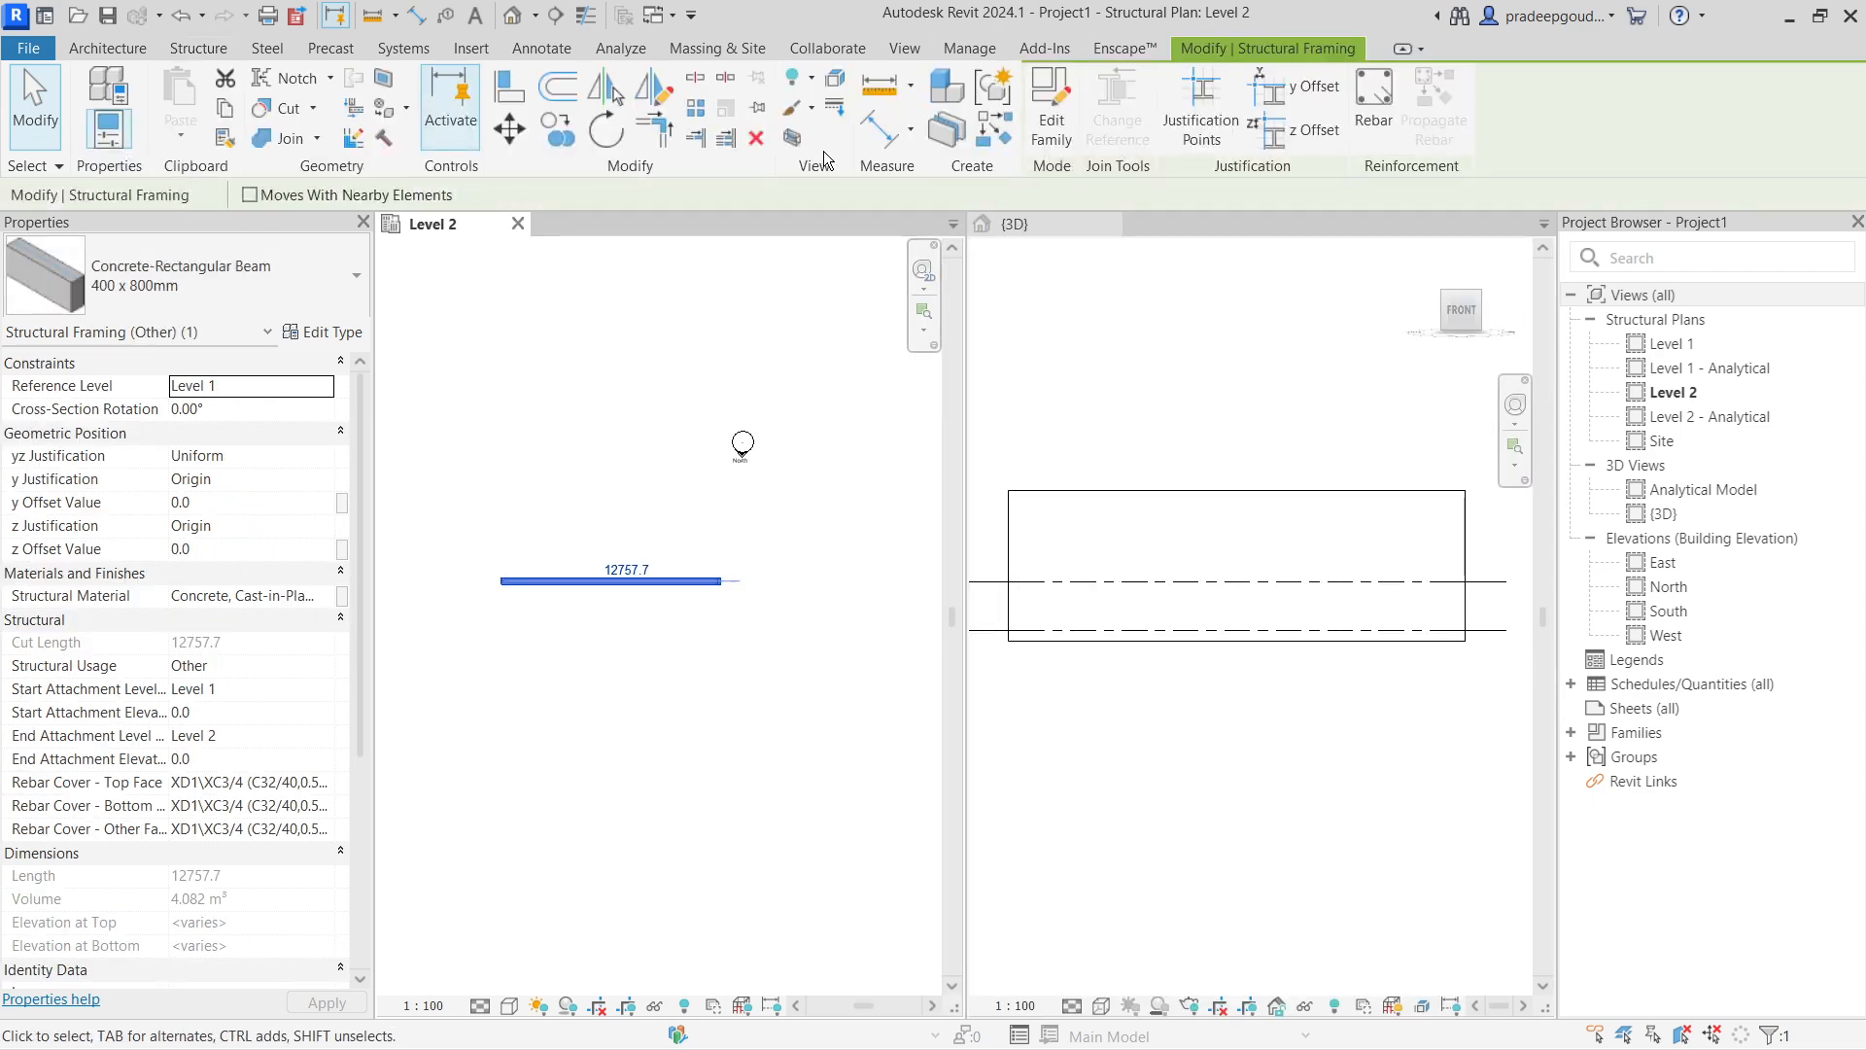
Fit the 3D section box around the selected brace and compare the brace's slope in 3D with its plan representation.
left_click(793, 141)
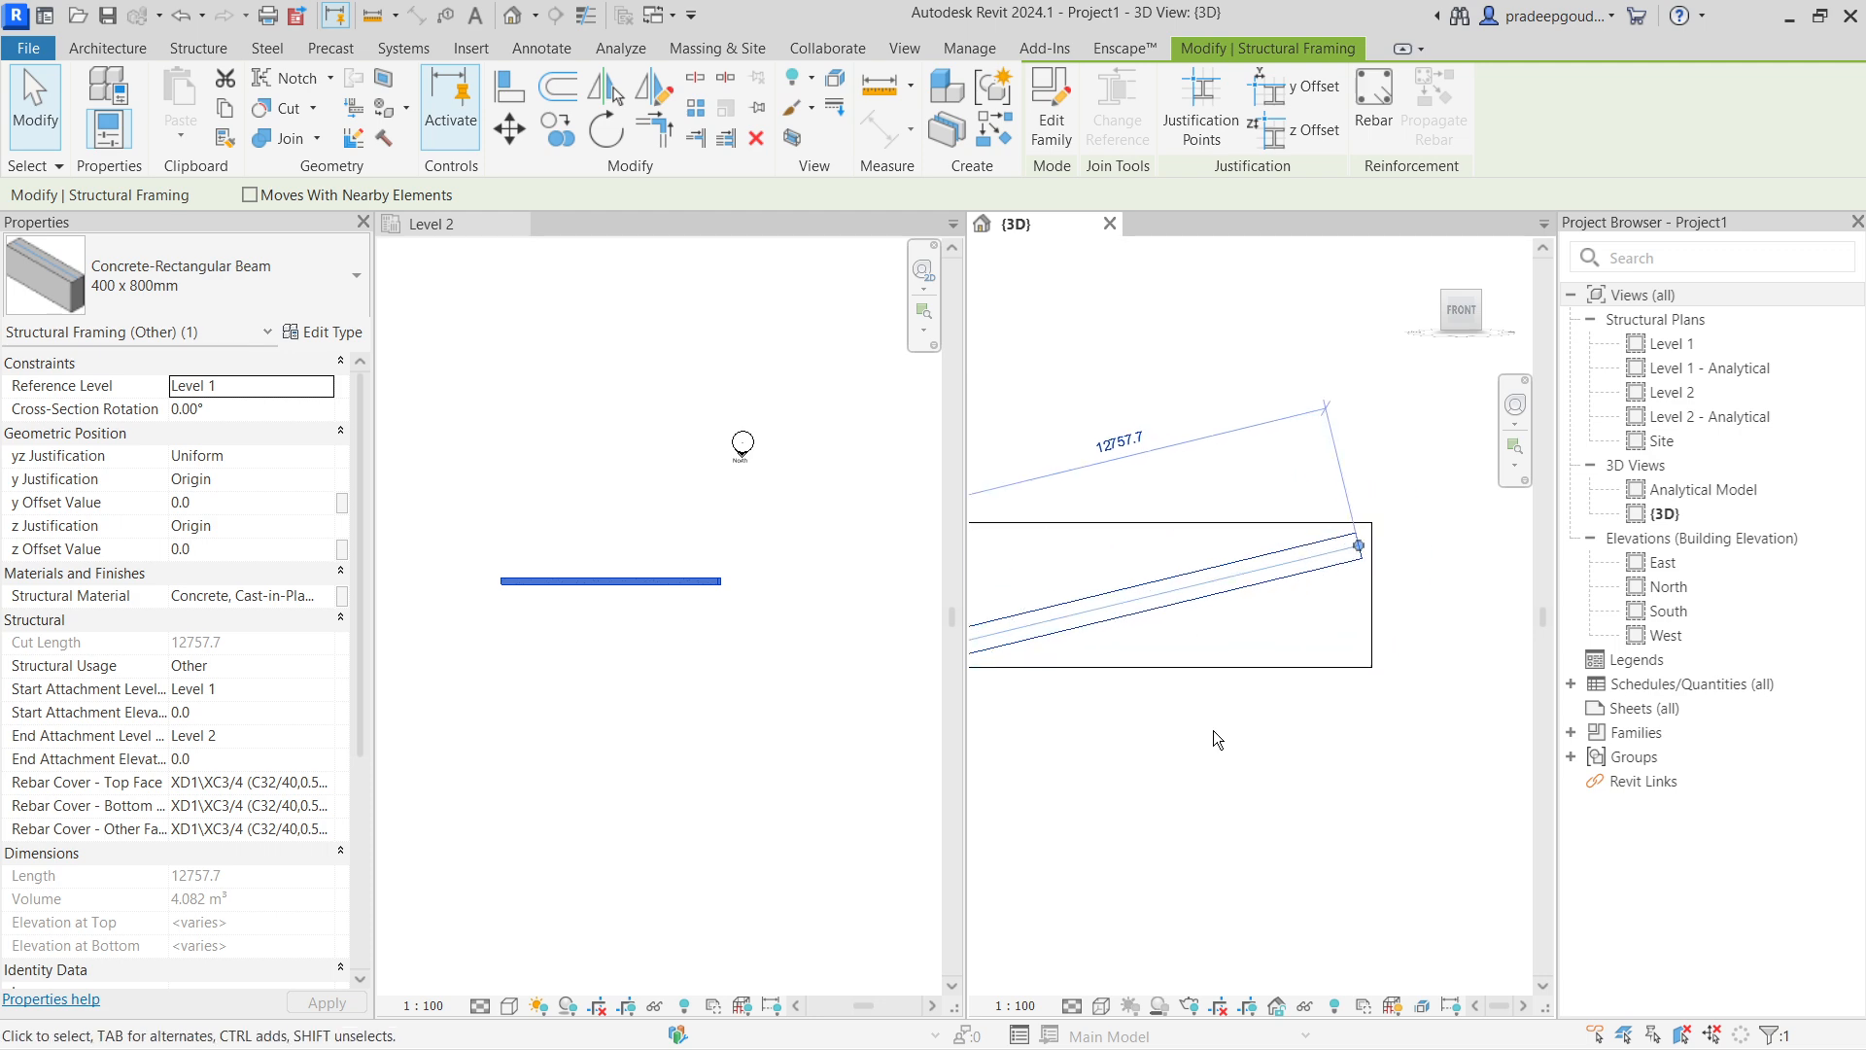
left_click(1204, 797)
middle_click_drag(1203, 797, 1272, 751)
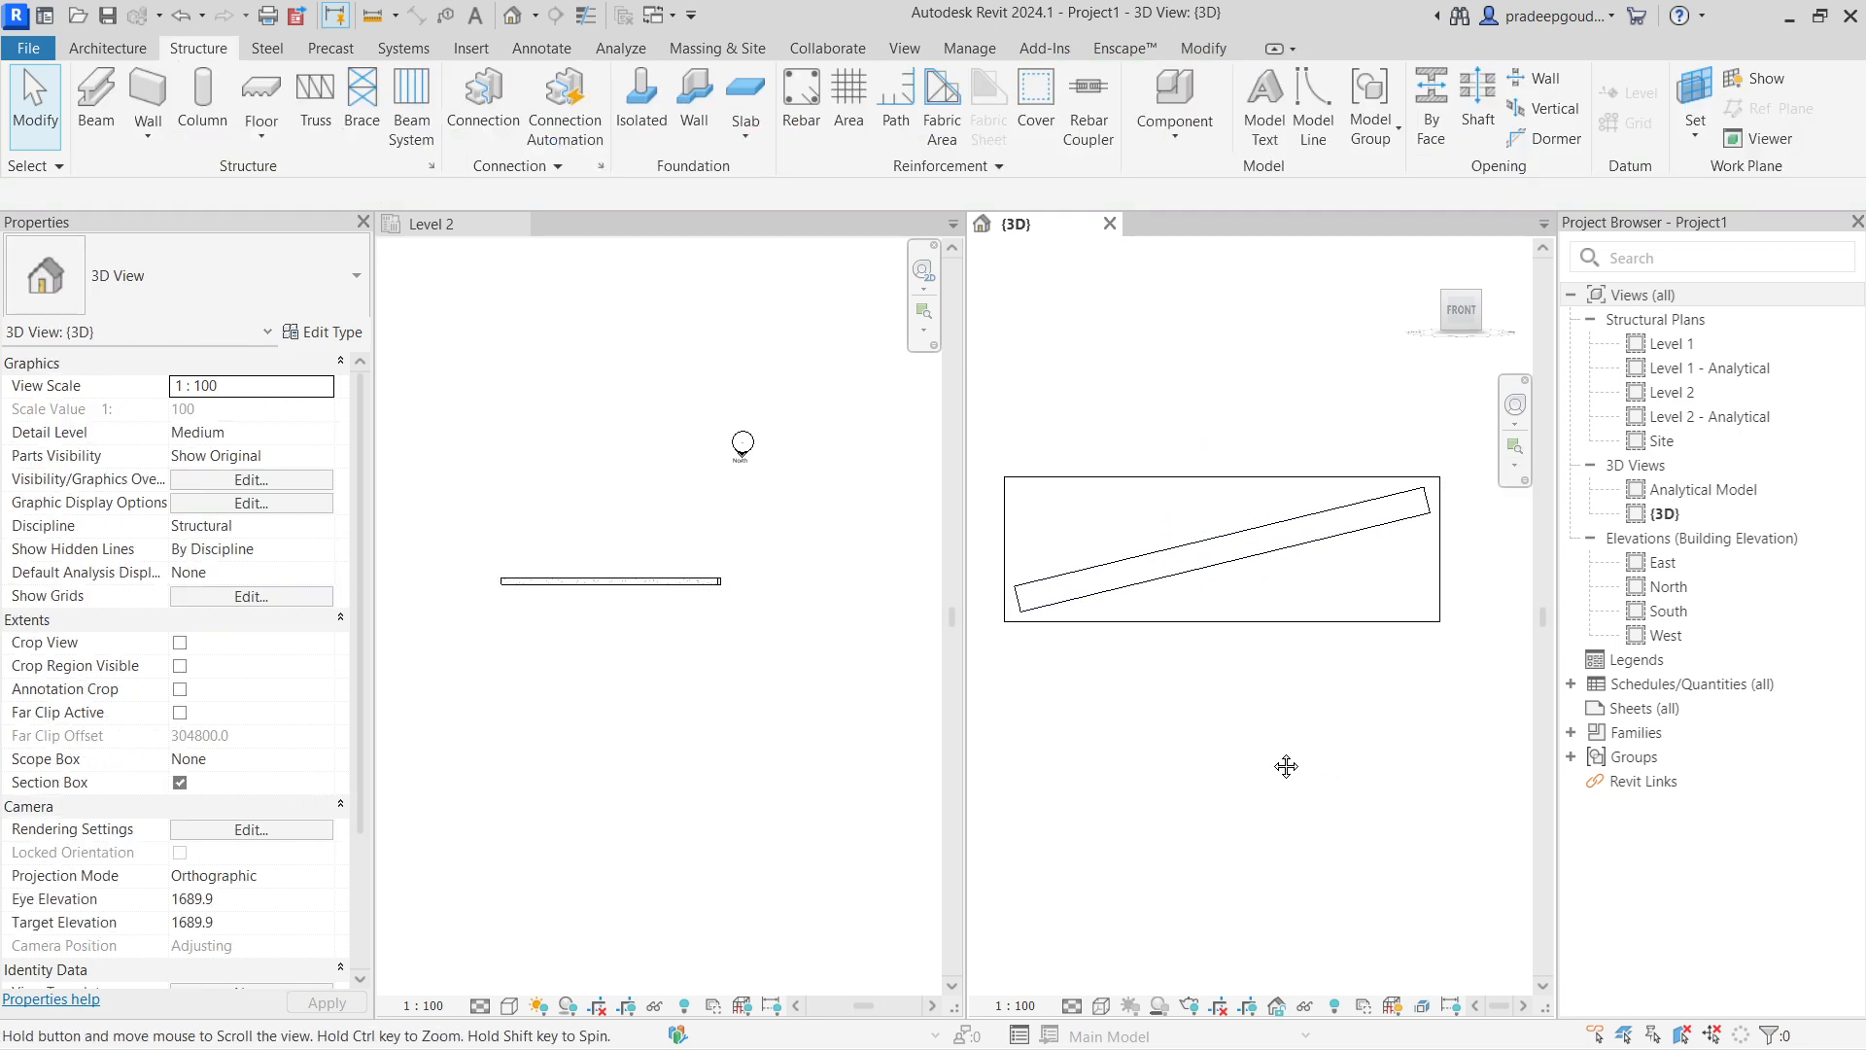
left_click(666, 591)
left_click(622, 583)
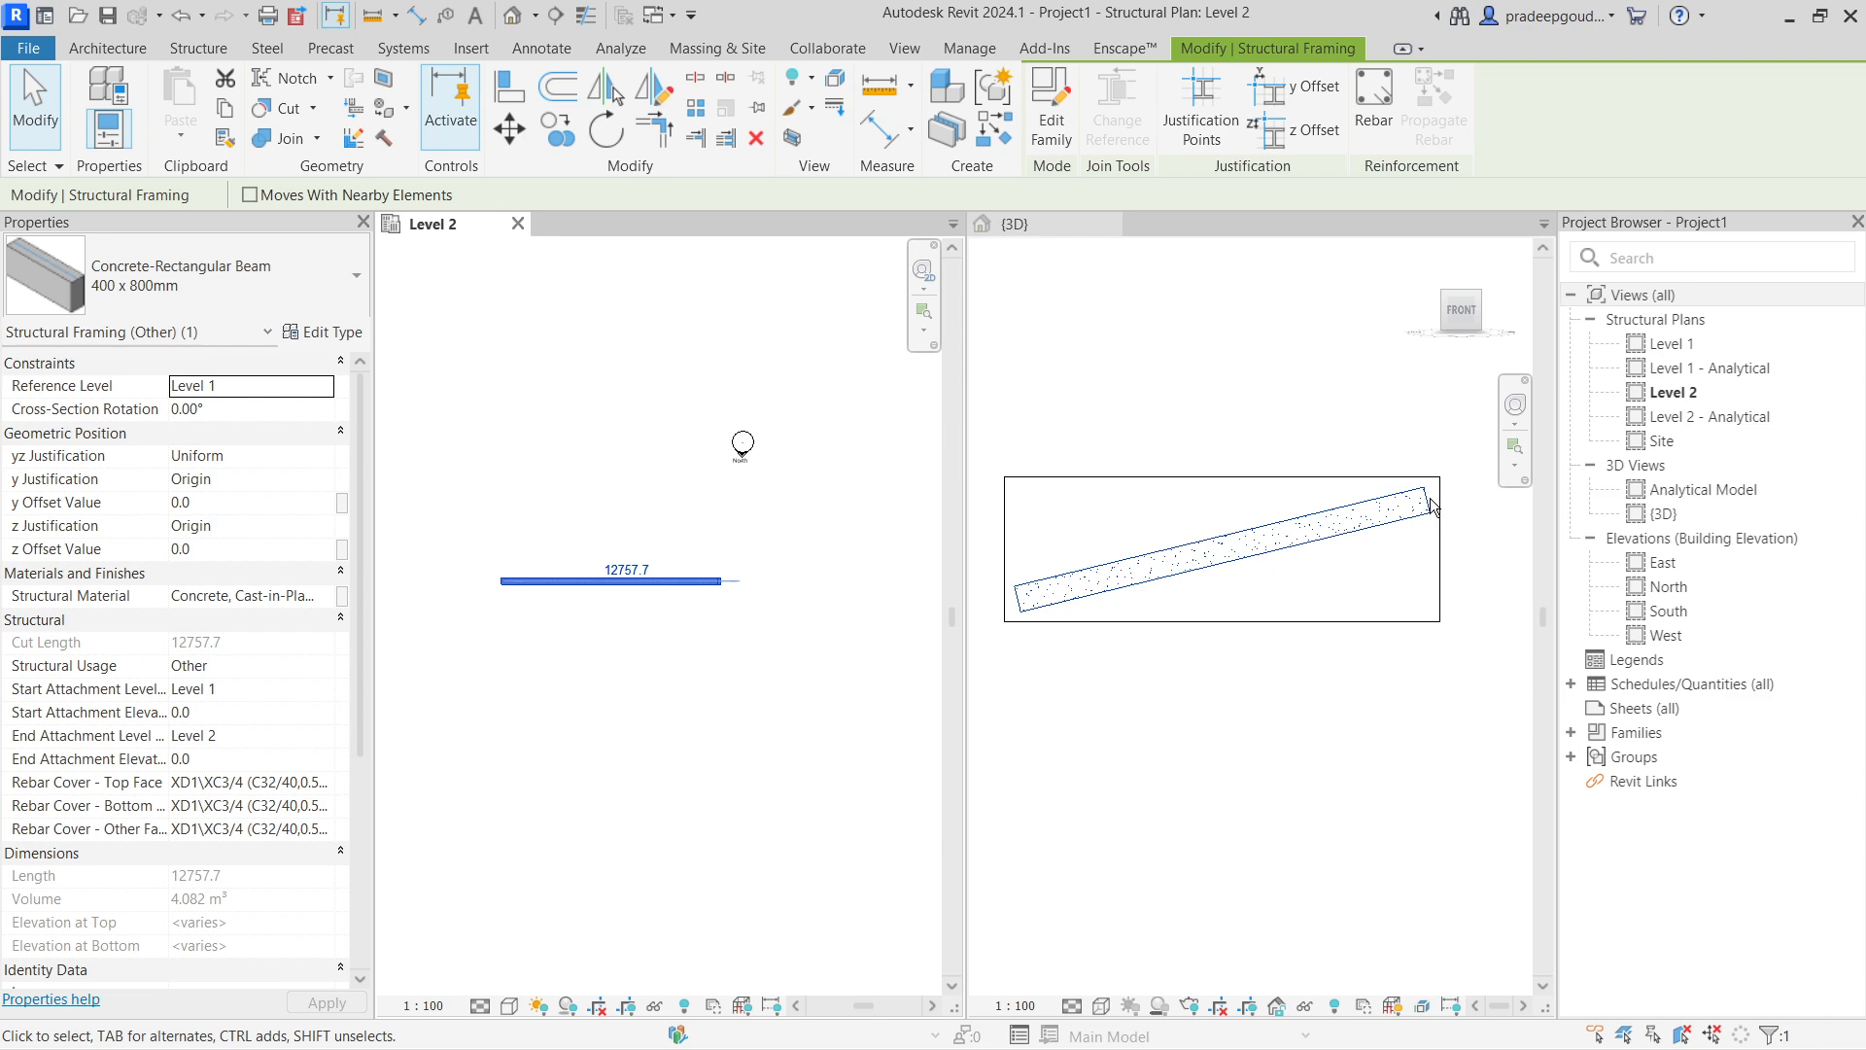
left_click(749, 678)
left_click(681, 580)
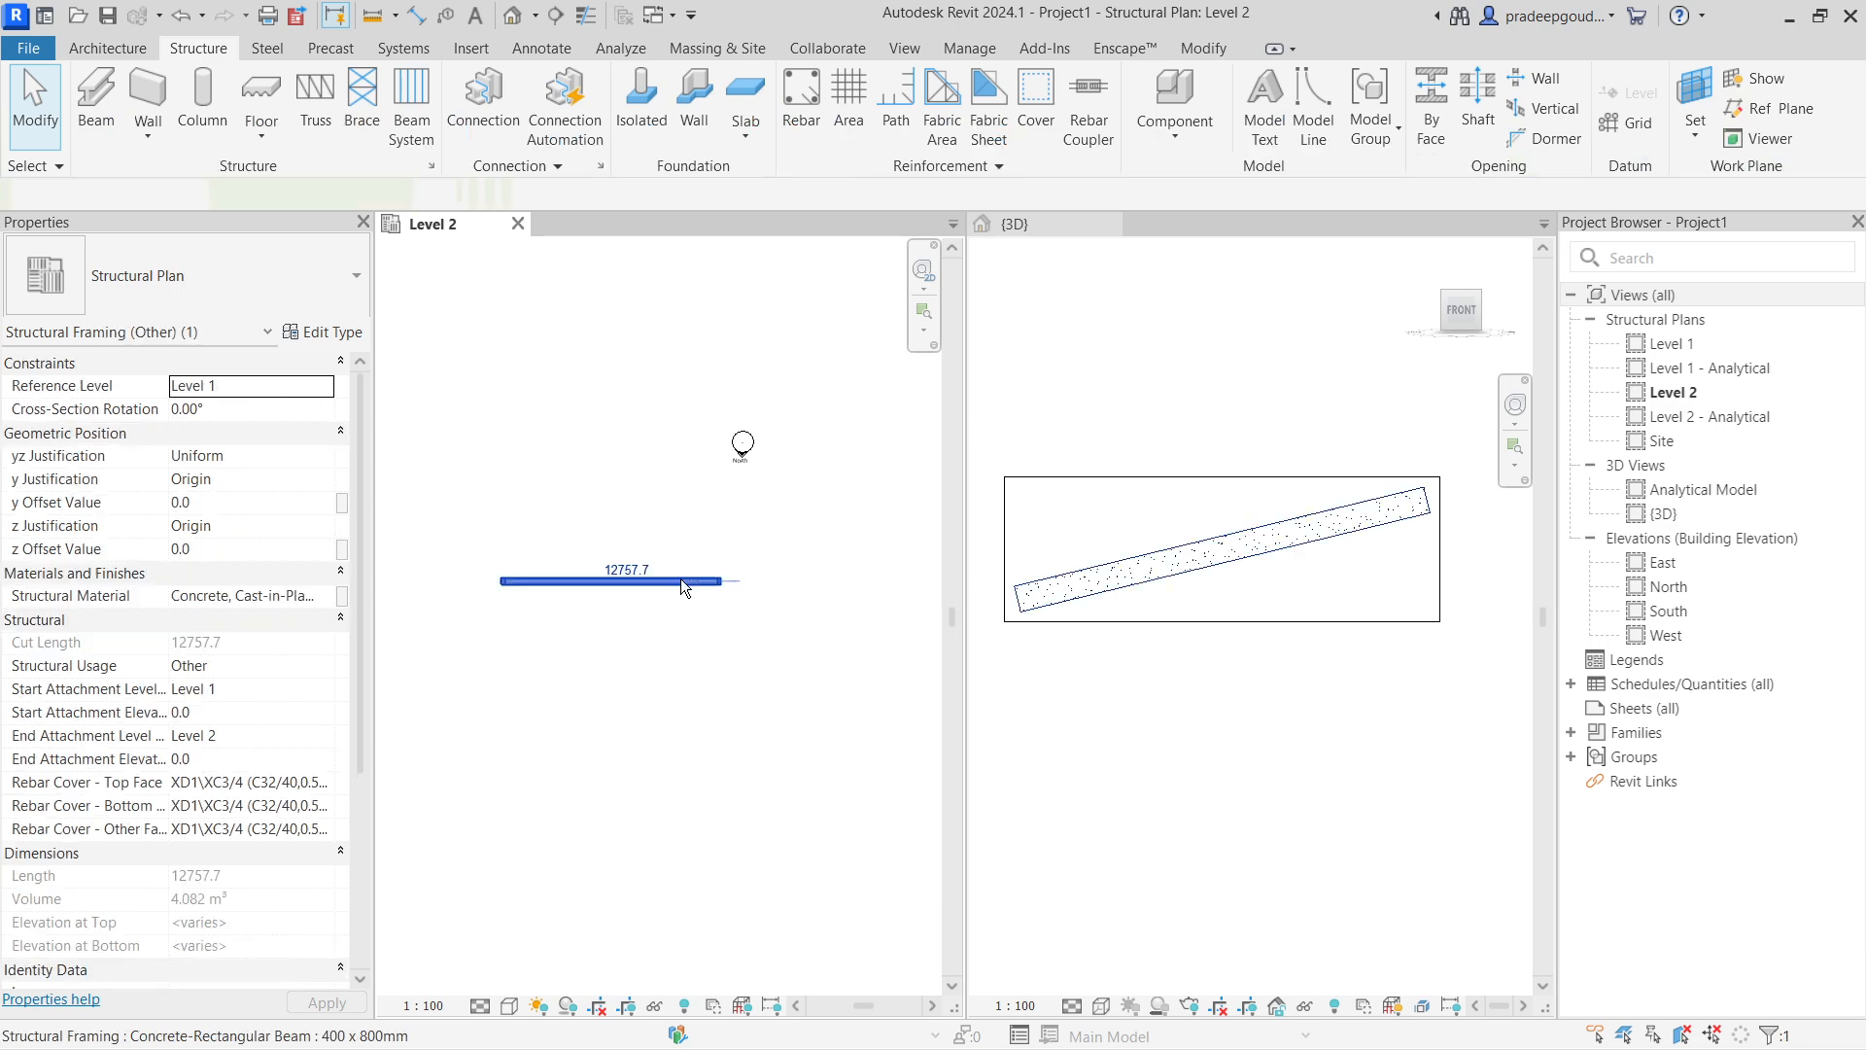
left_click(1201, 409)
left_click(1235, 838)
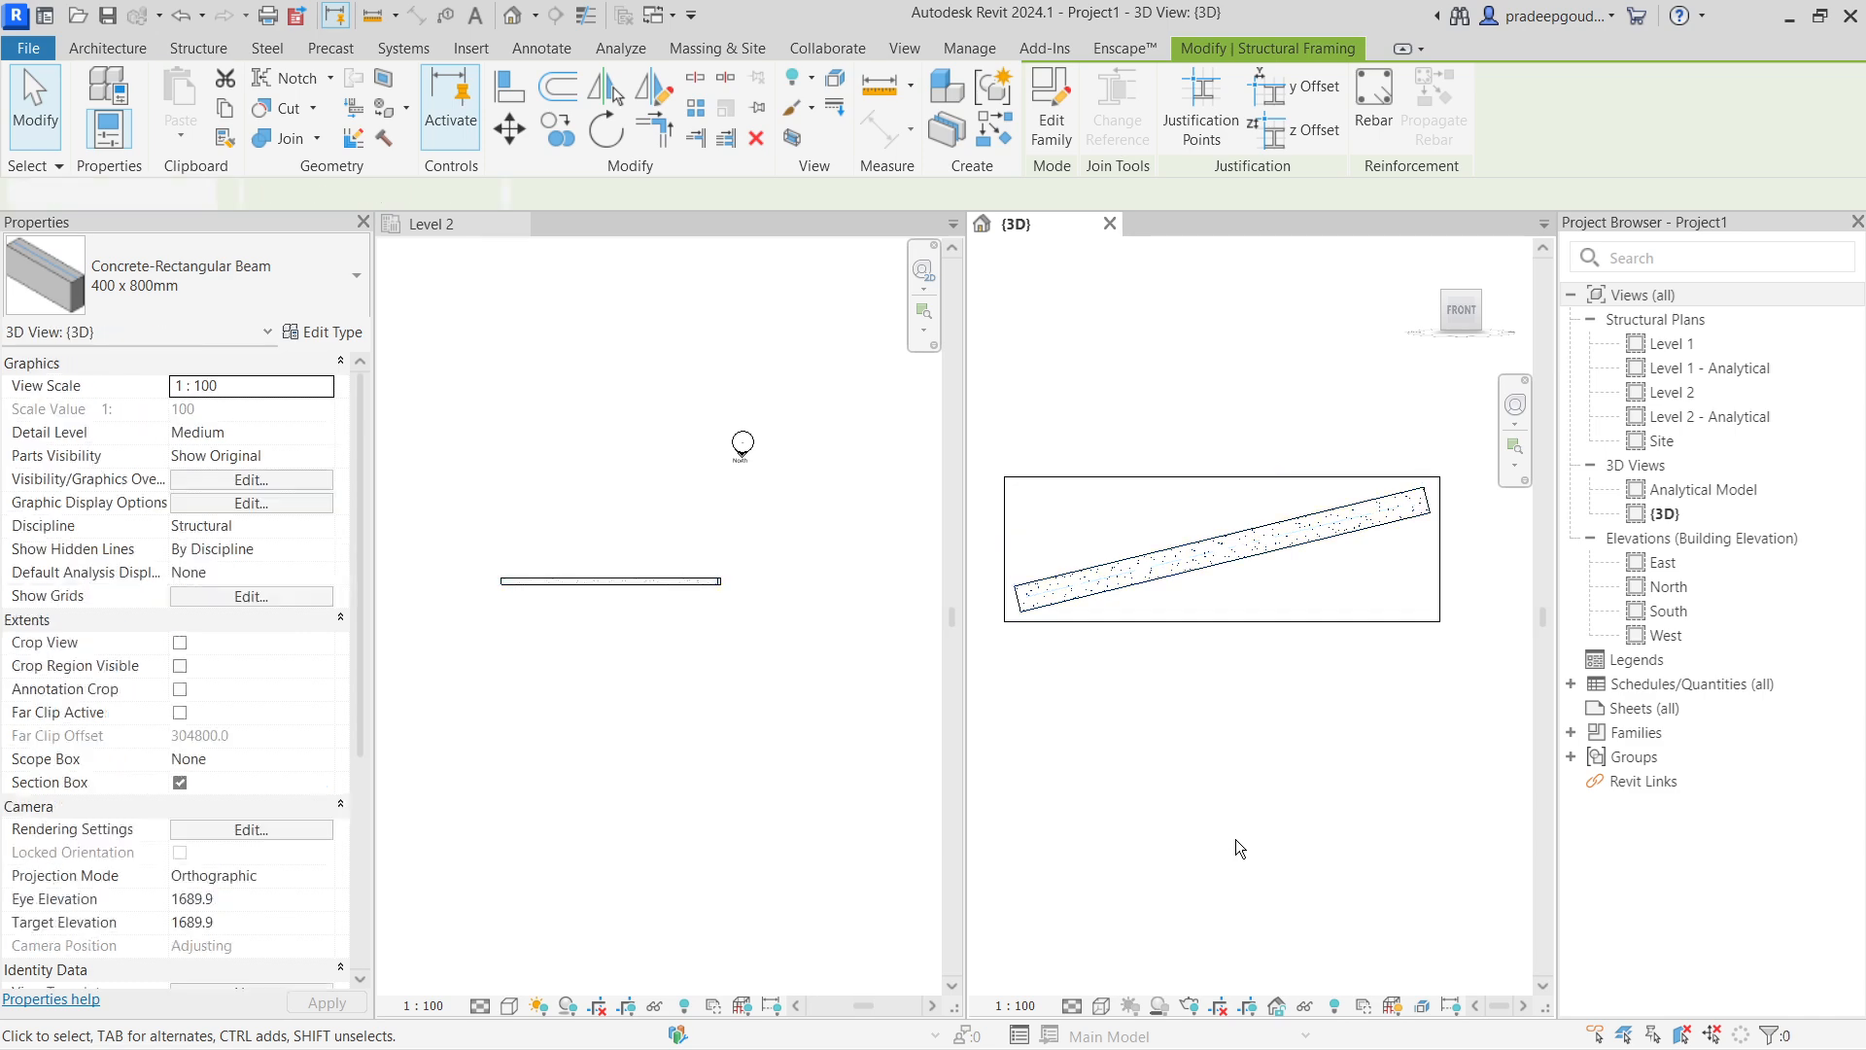
Turn off the 3D view's section box and delete the brace from the Level 2 plan.
left_click(180, 783)
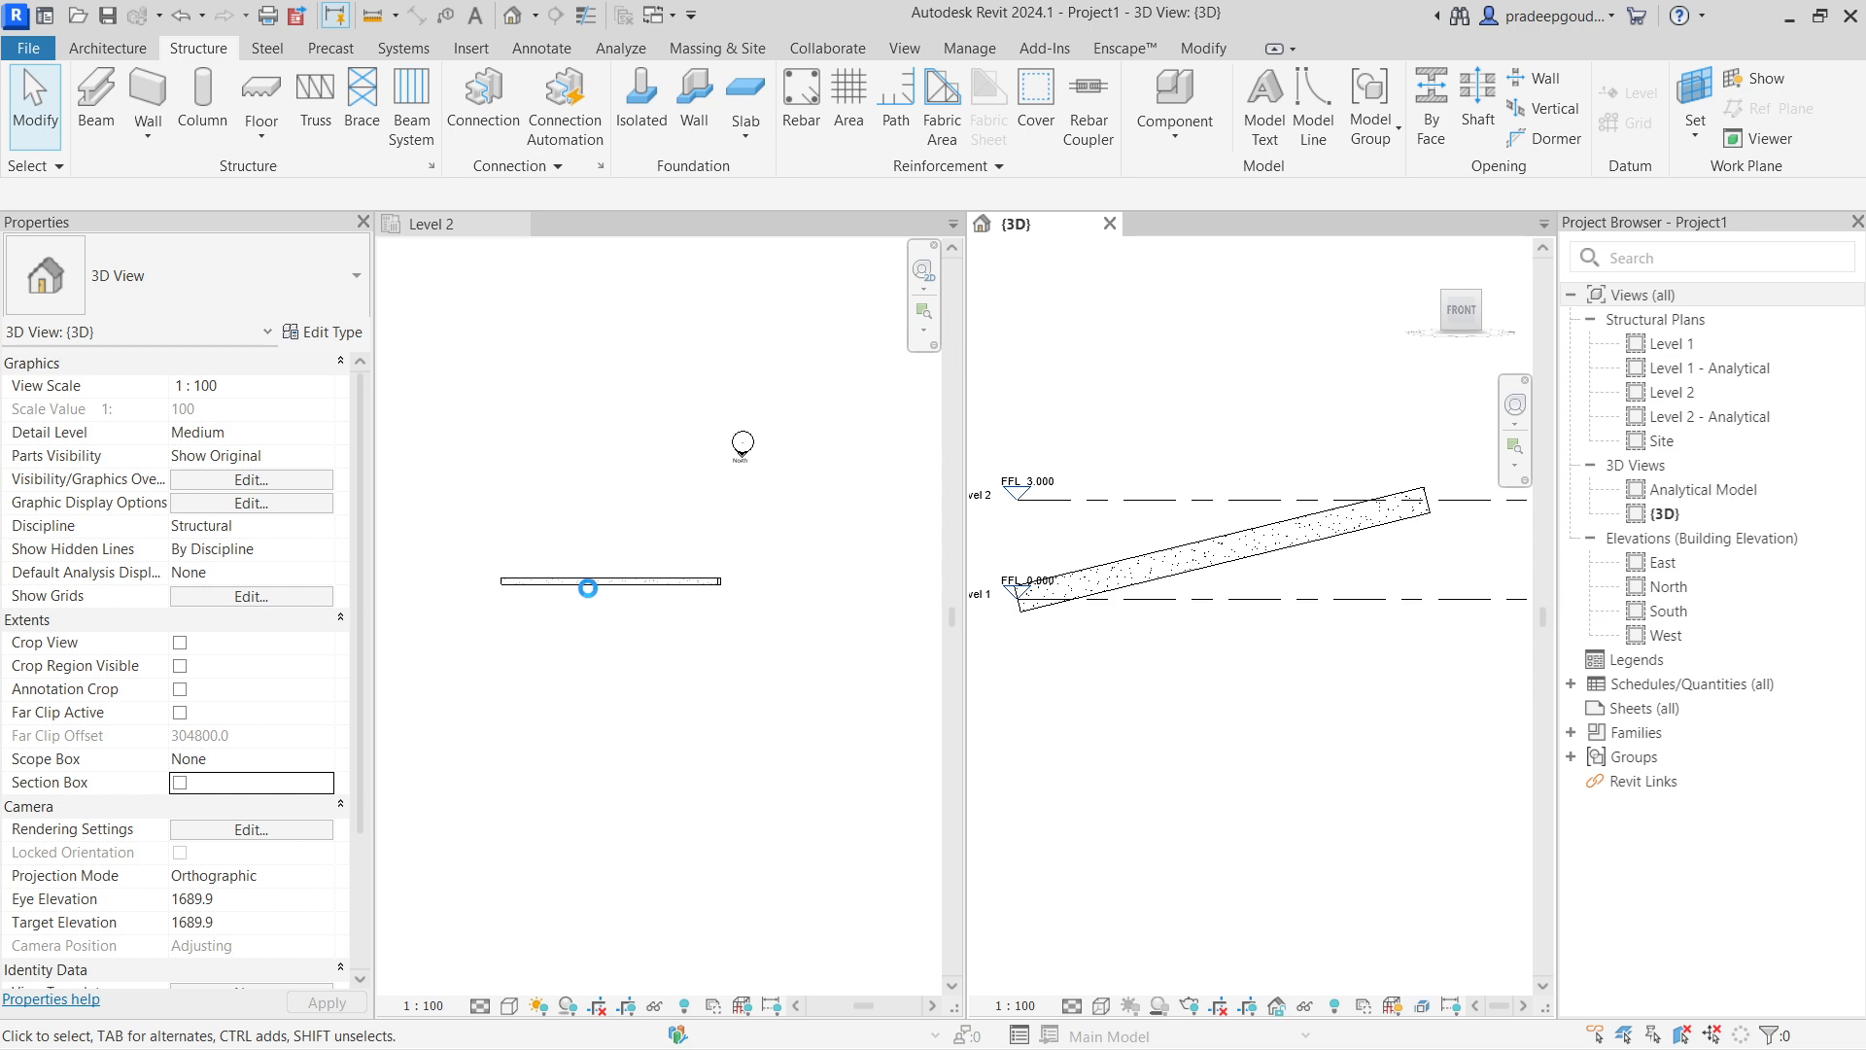
left_click(588, 588)
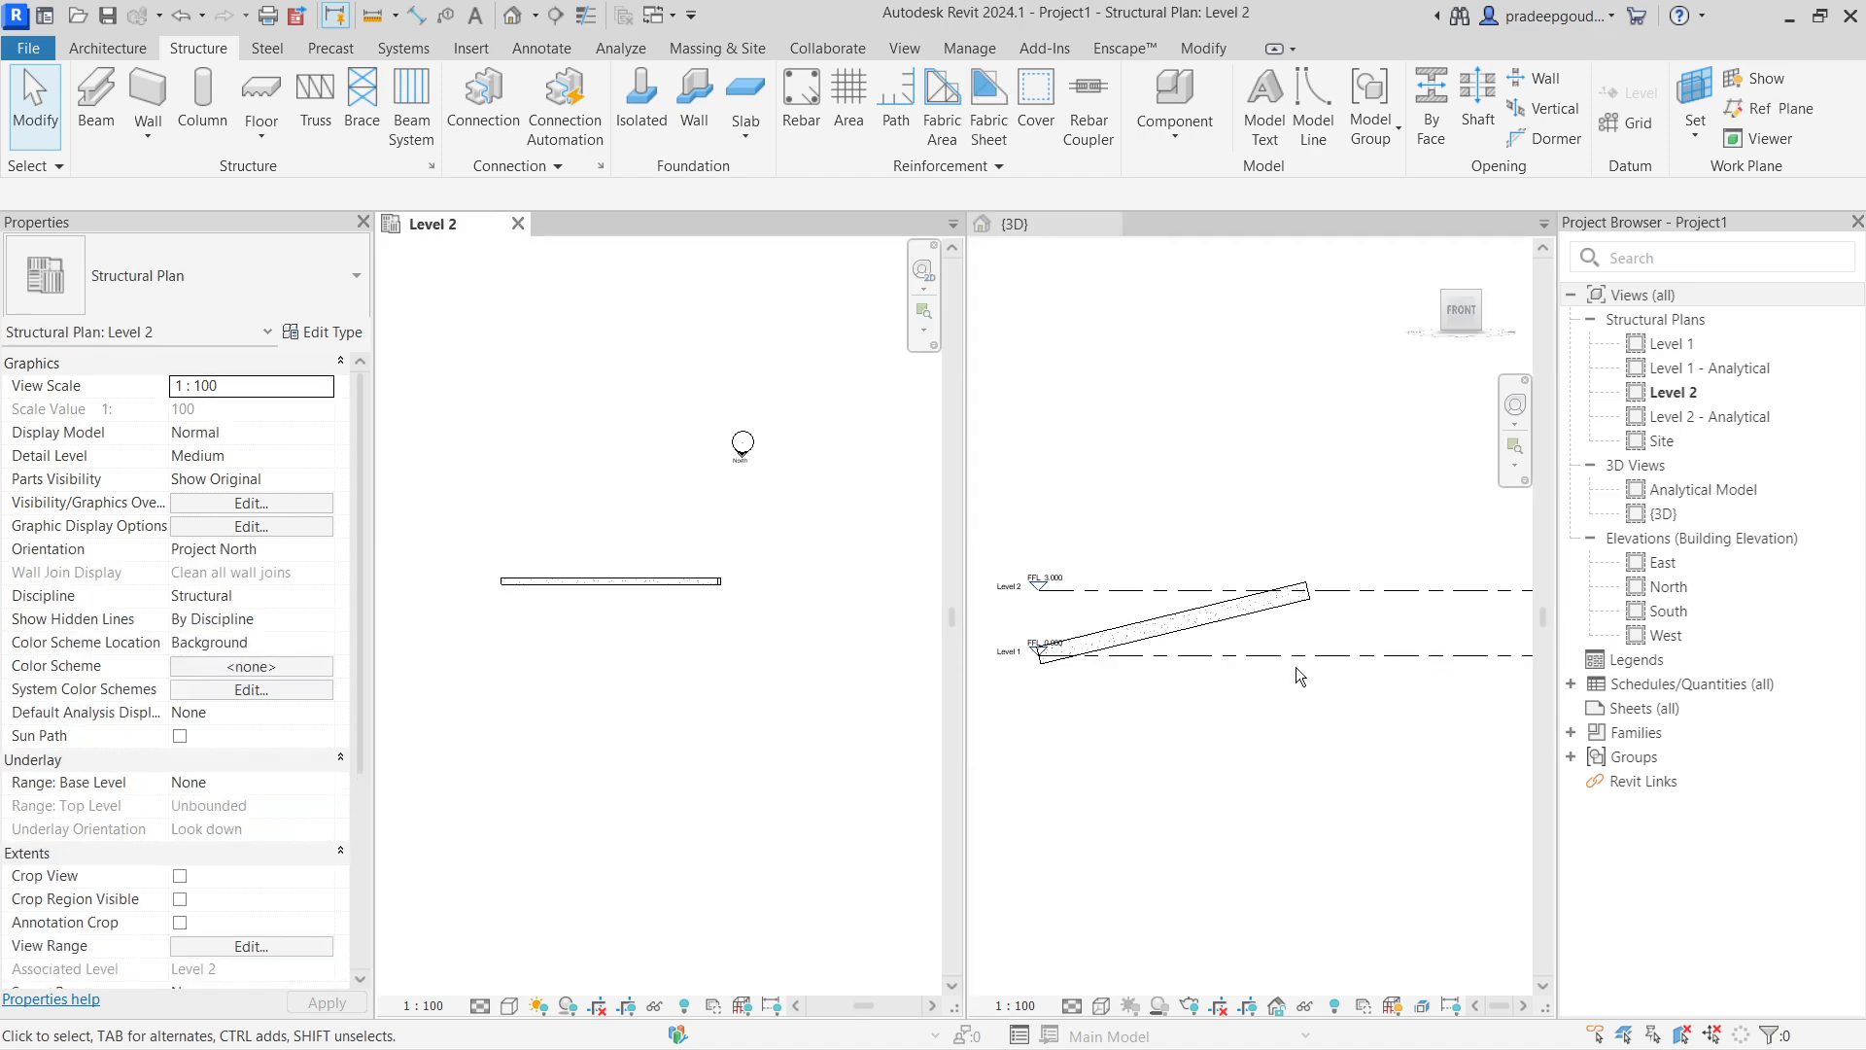
left_click(611, 587)
key("Delete")
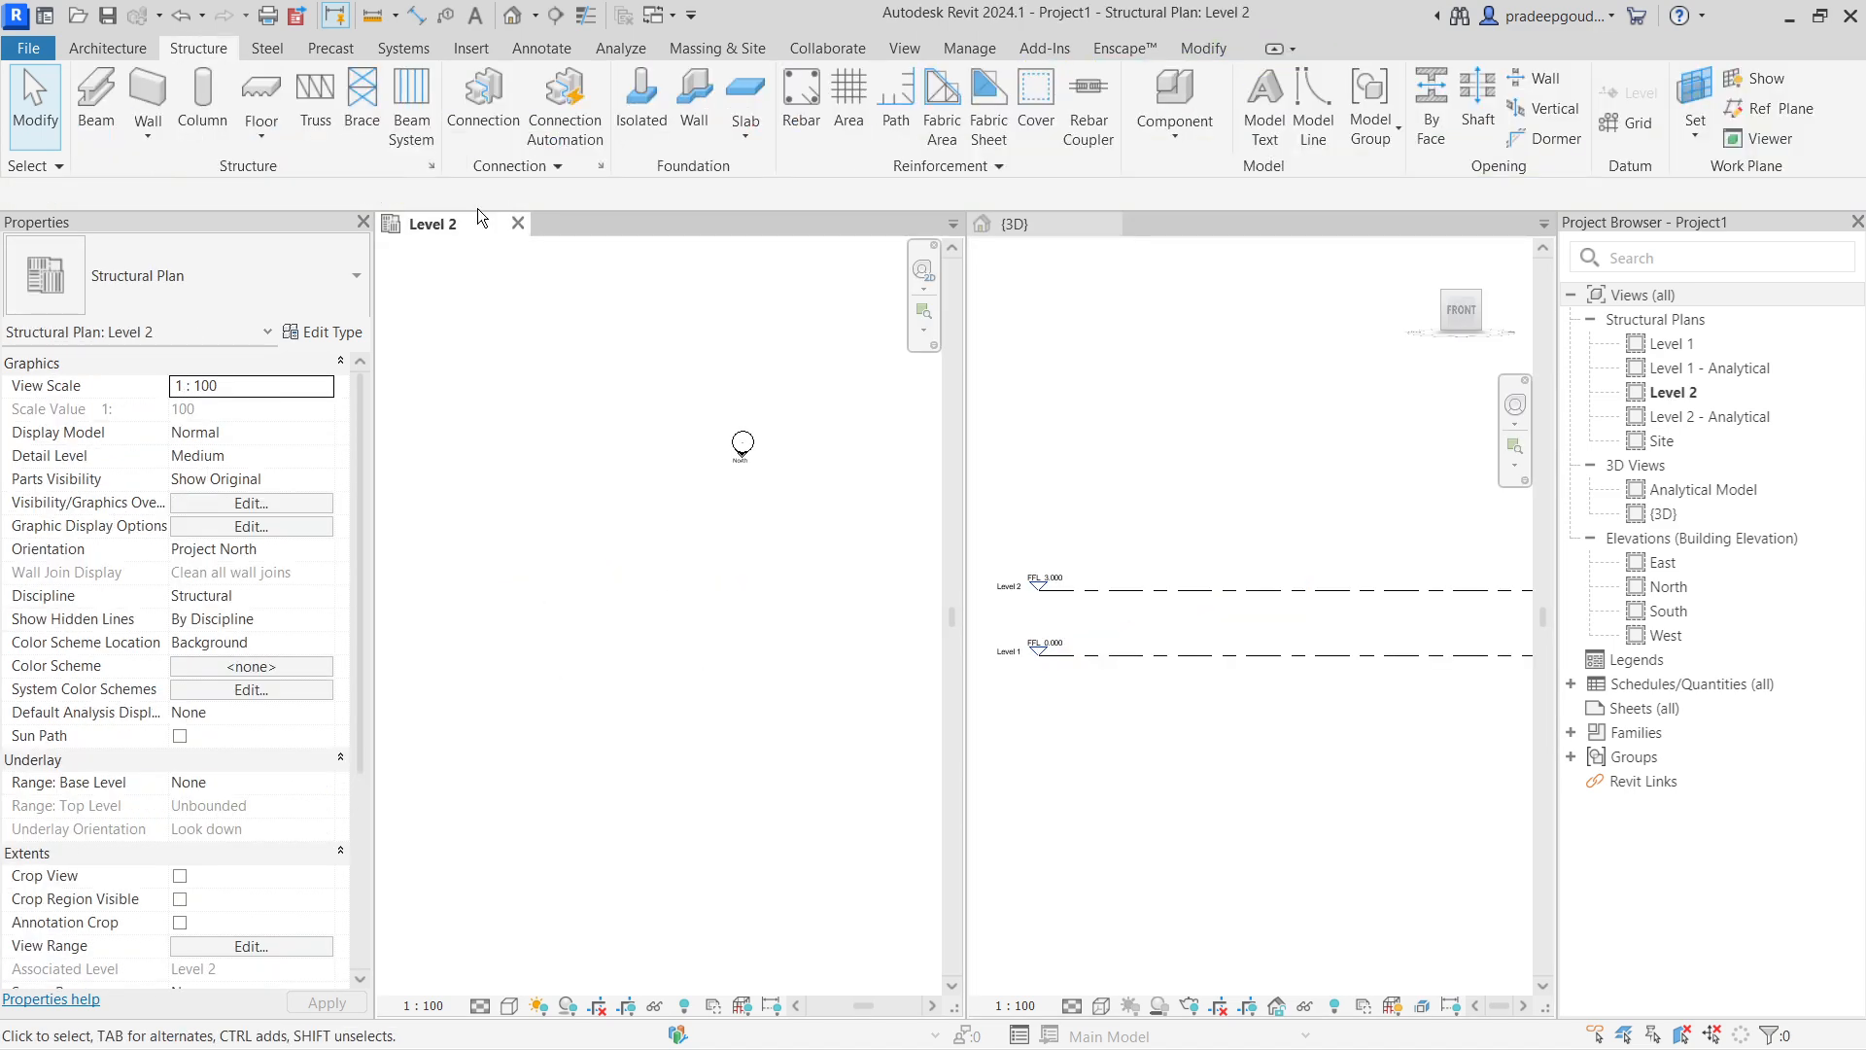
Place a horizontal brace about 10440 mm long from right to left in the Level 2 plan, from Level 1 to Level 2 with zero offsets.
key("b")
key("r")
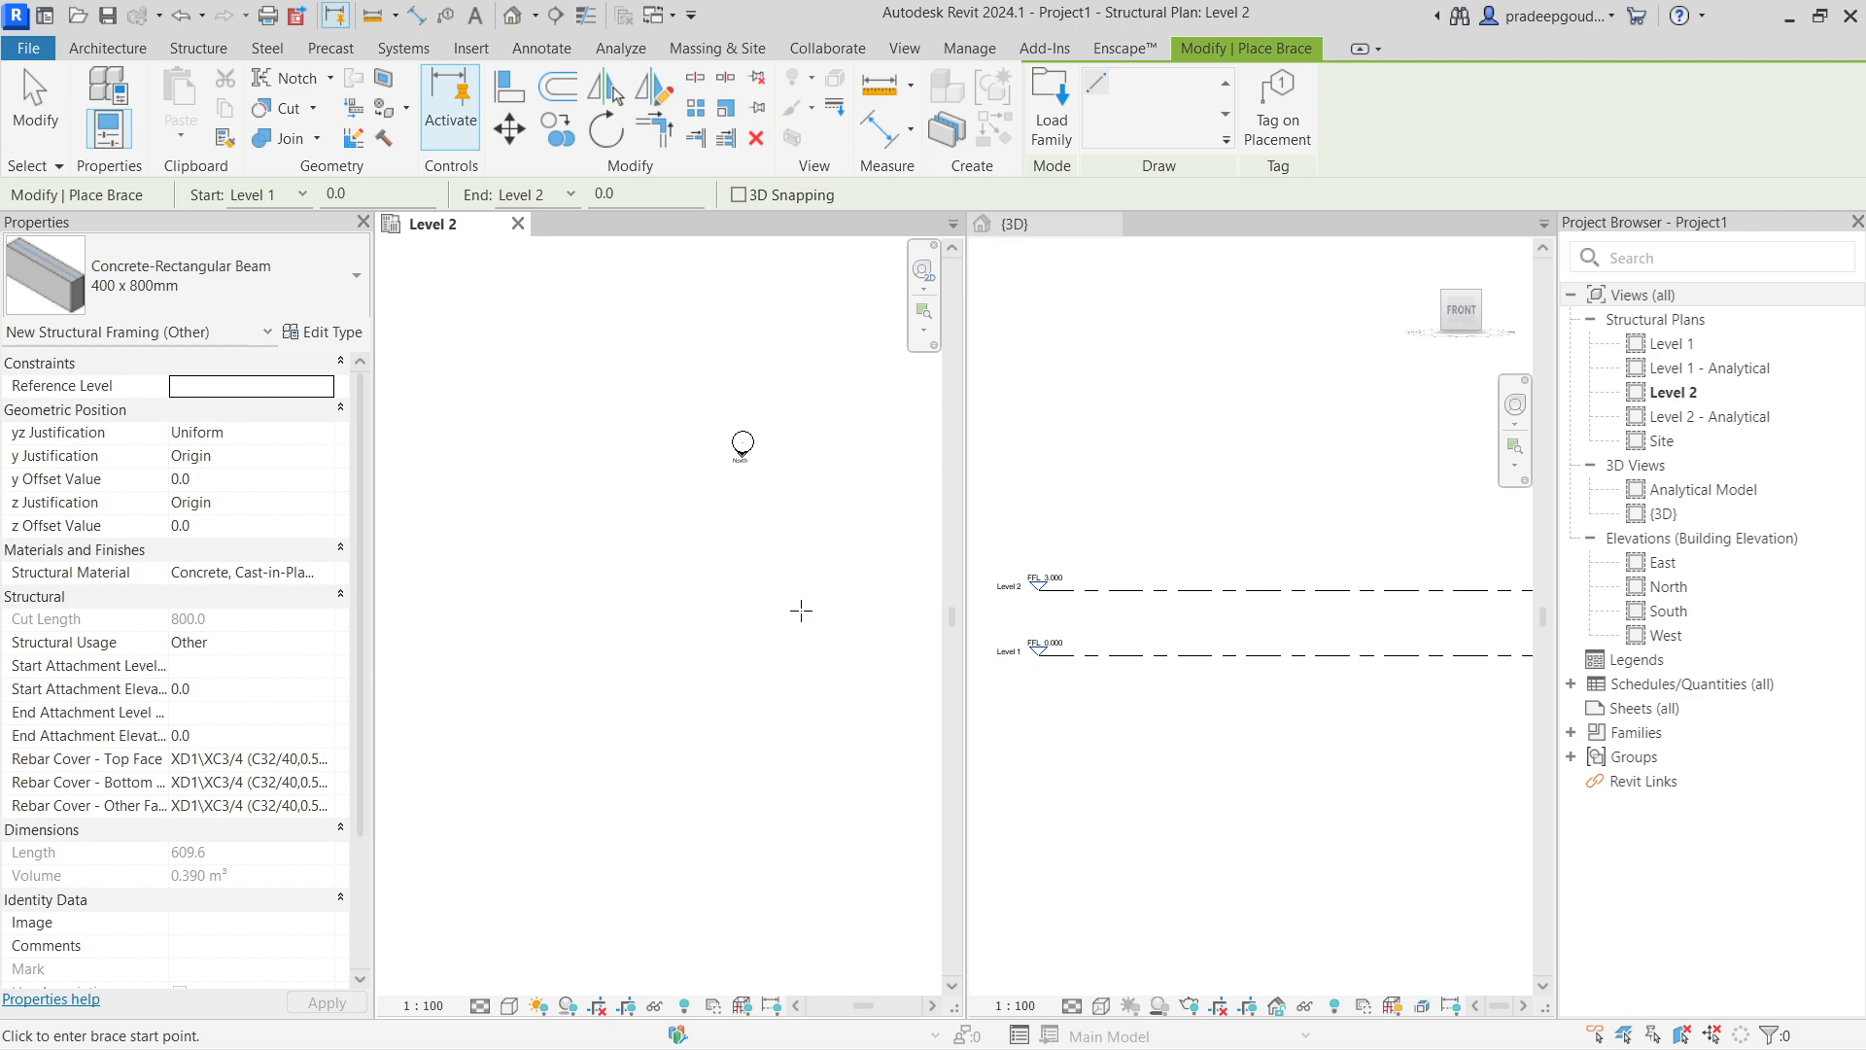
left_click(801, 611)
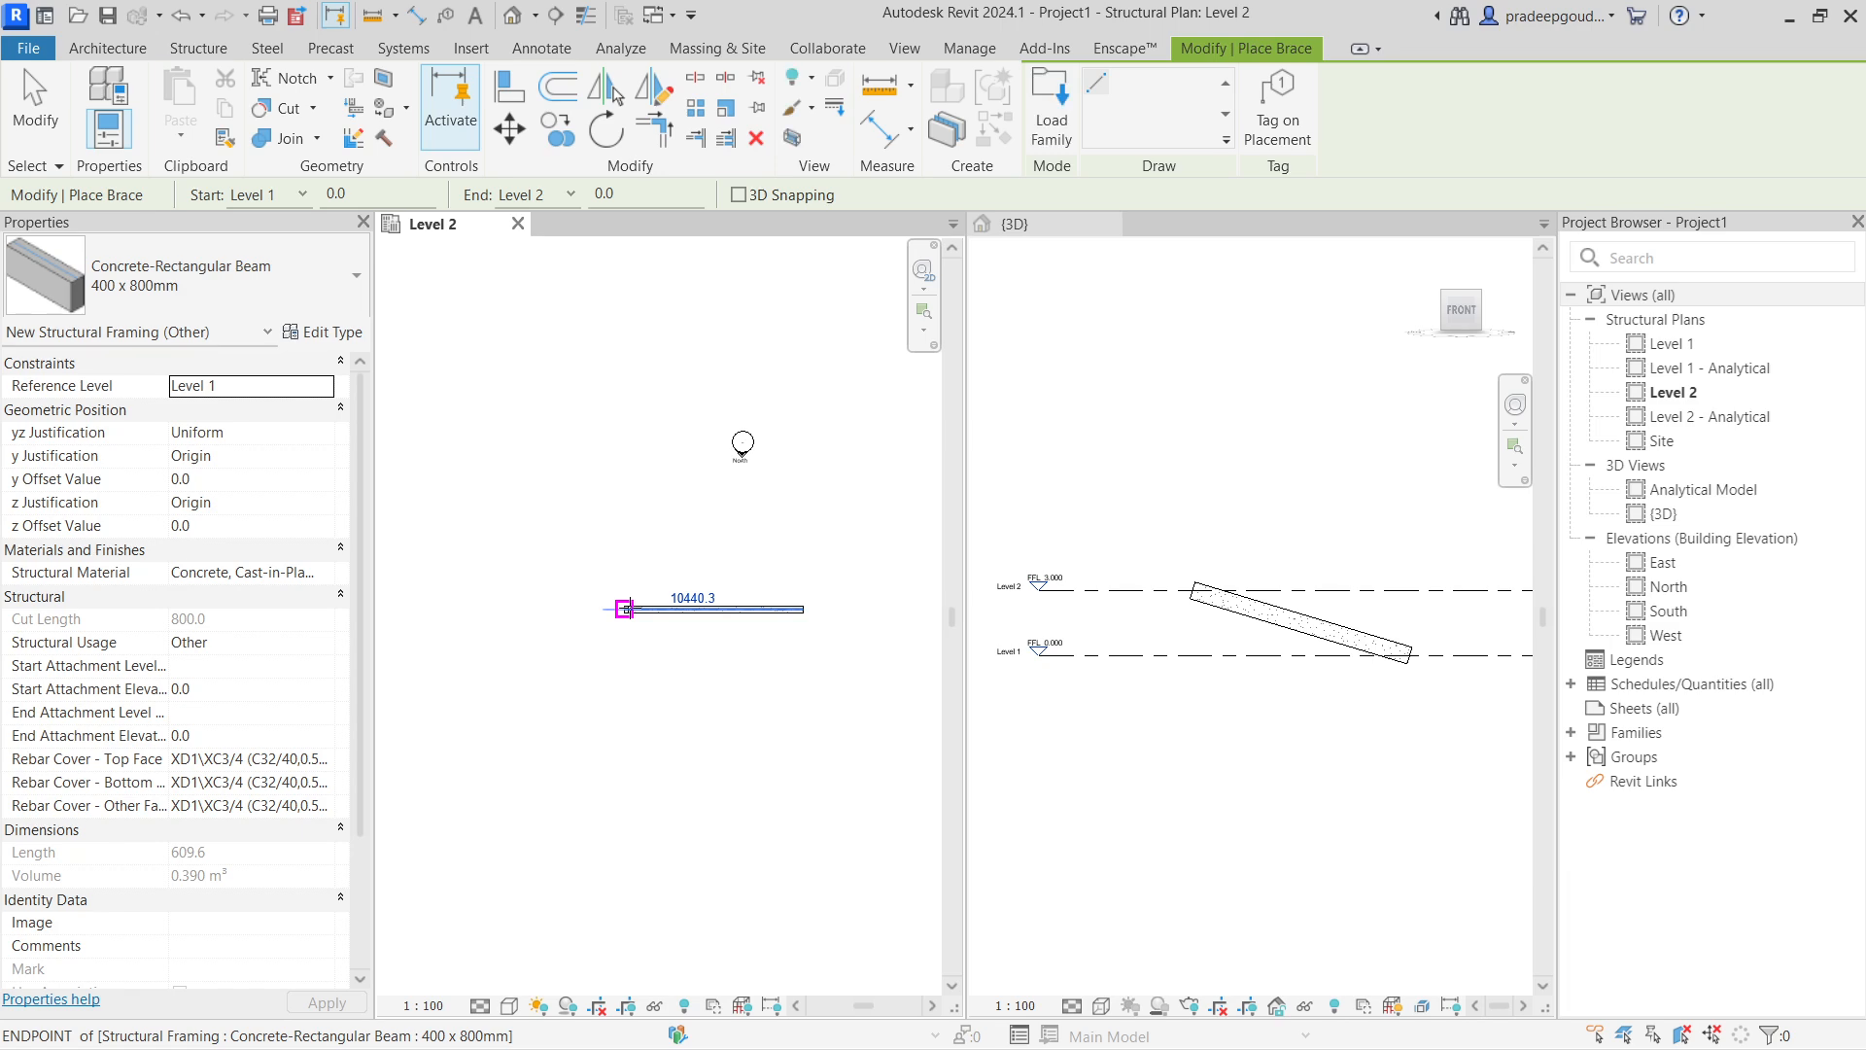
left_click(625, 609)
key("Escape")
key("Escape")
Select the new brace in the 3D view and examine its reference level and cross-section rotation properties.
left_click(1286, 623)
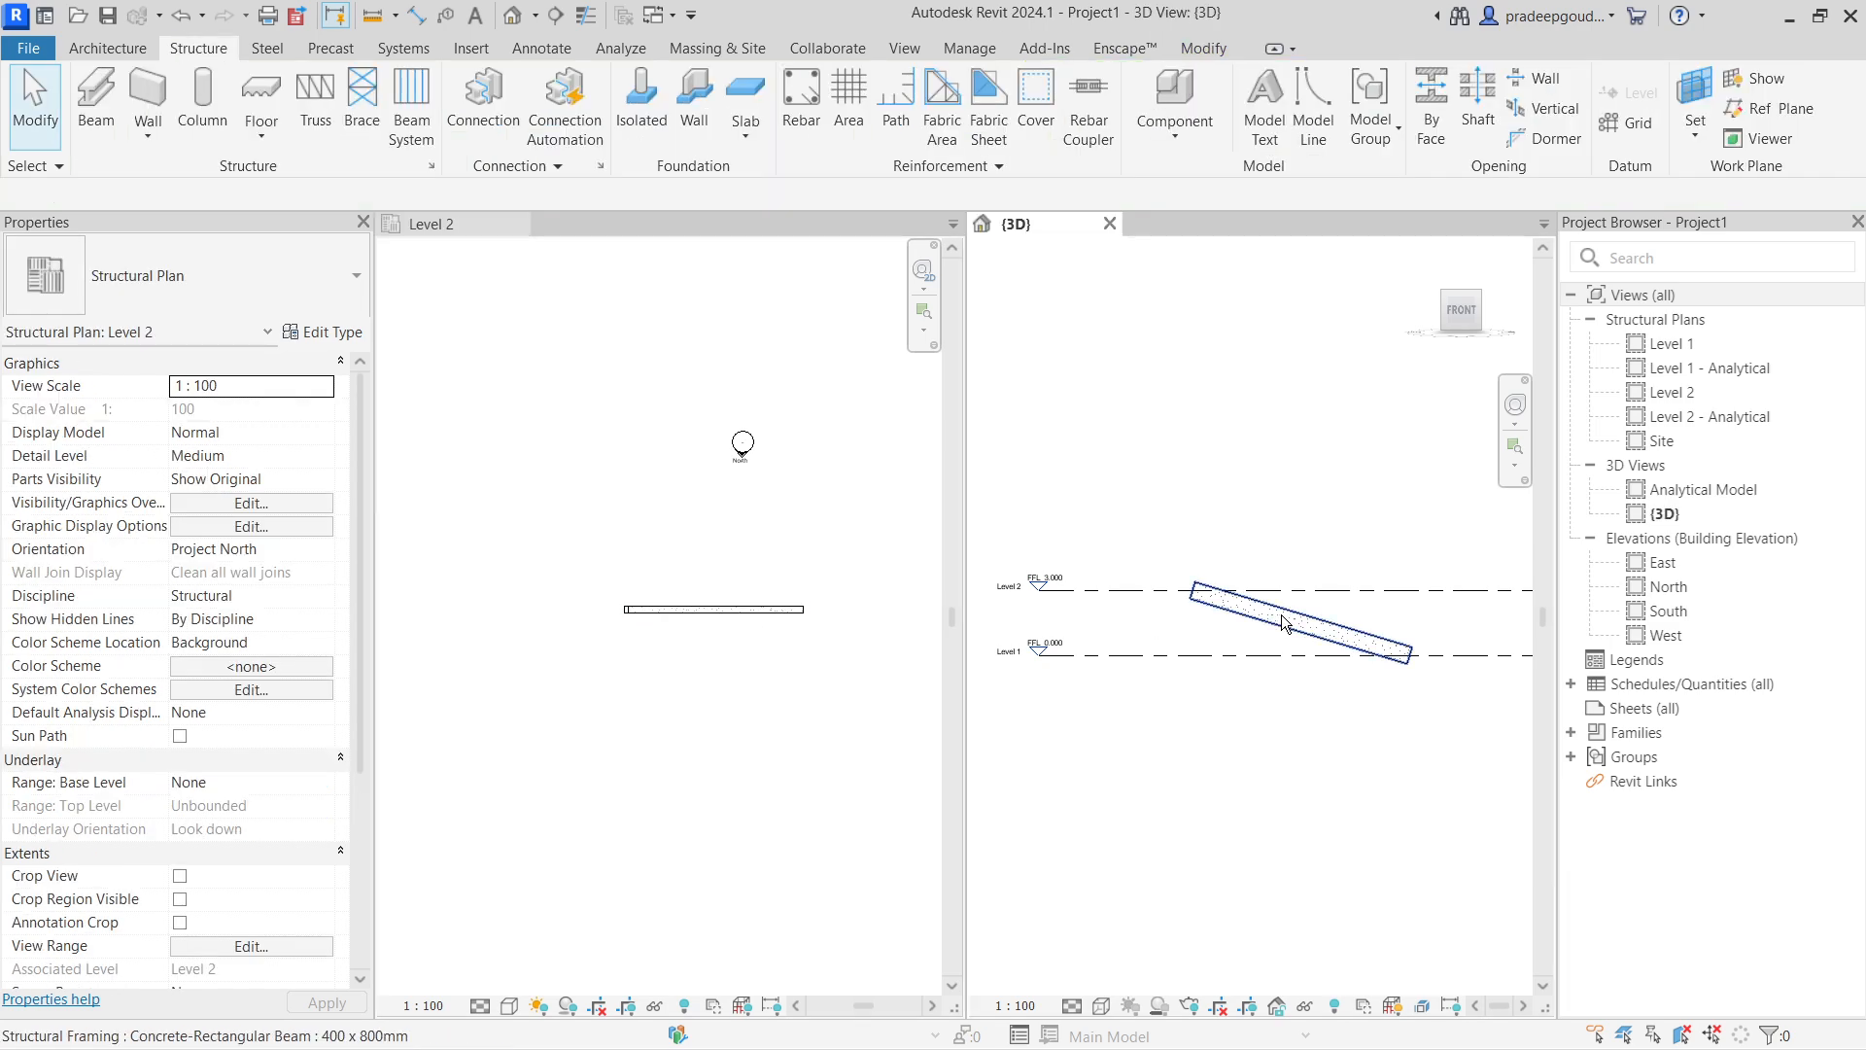
left_click(1288, 622)
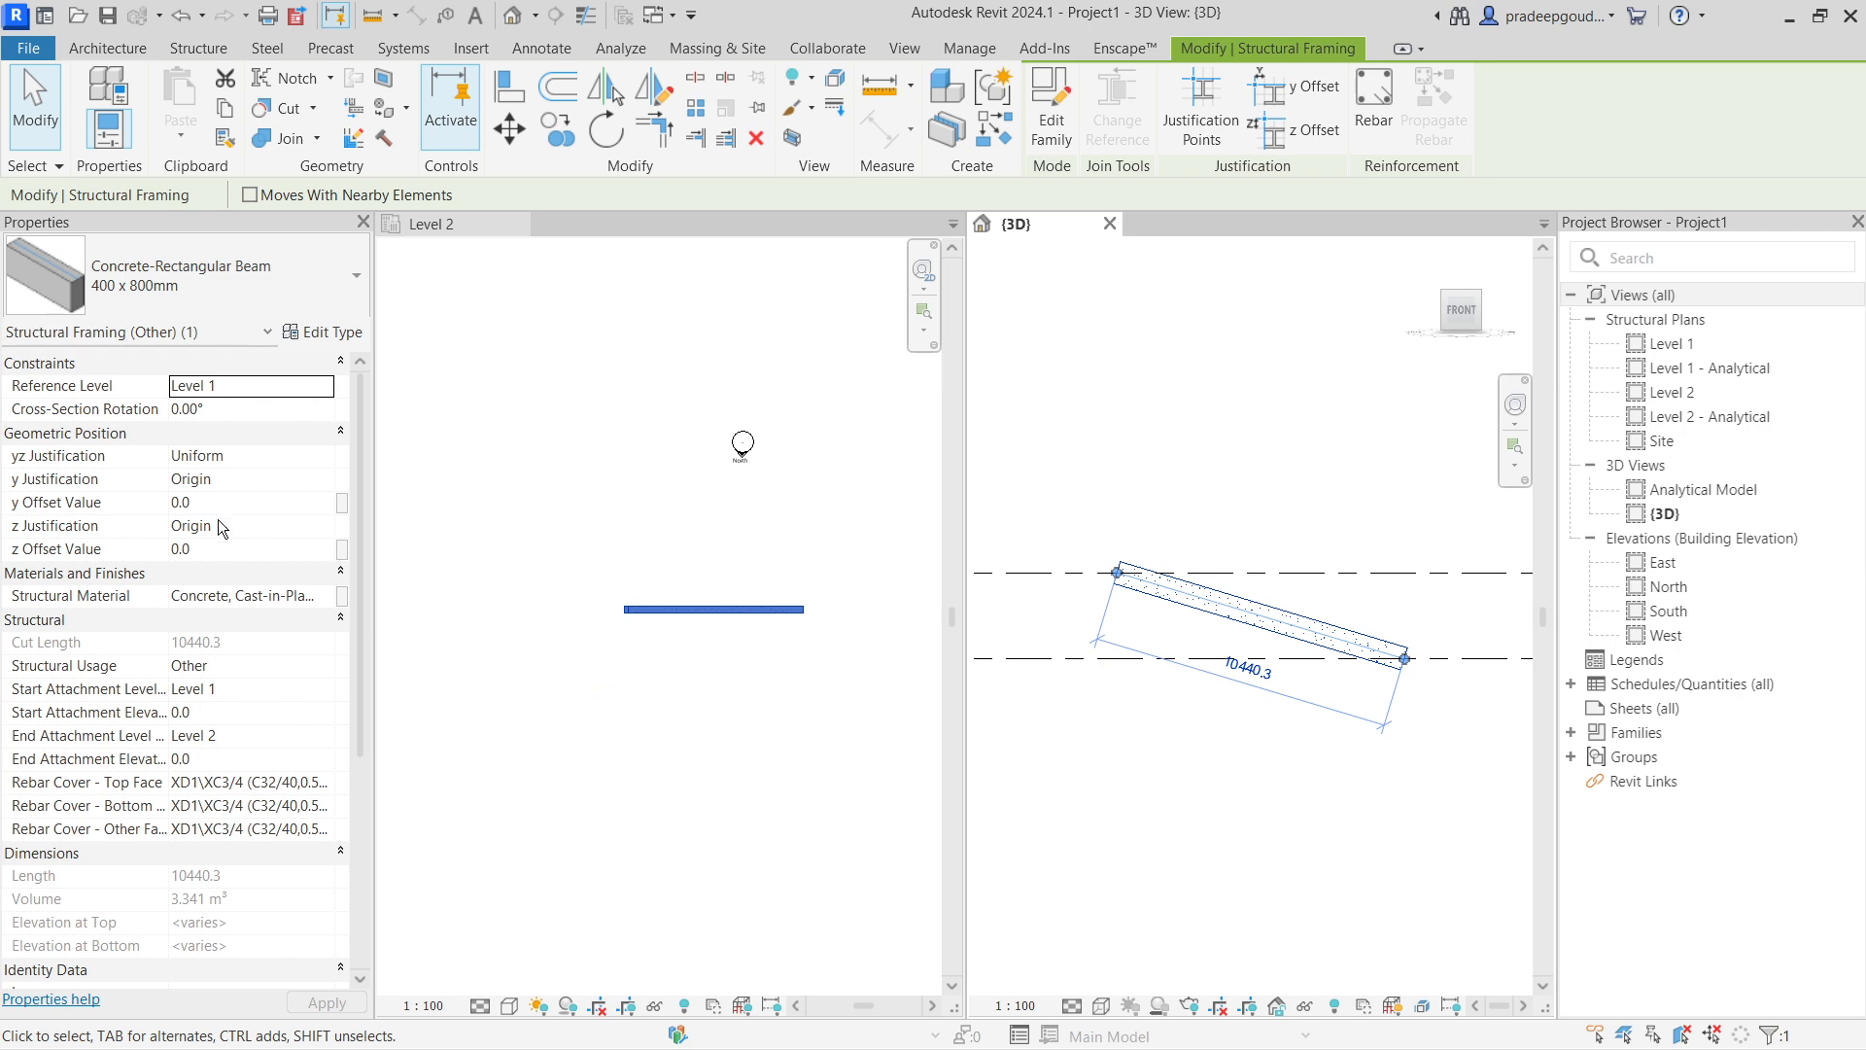
left_click(327, 389)
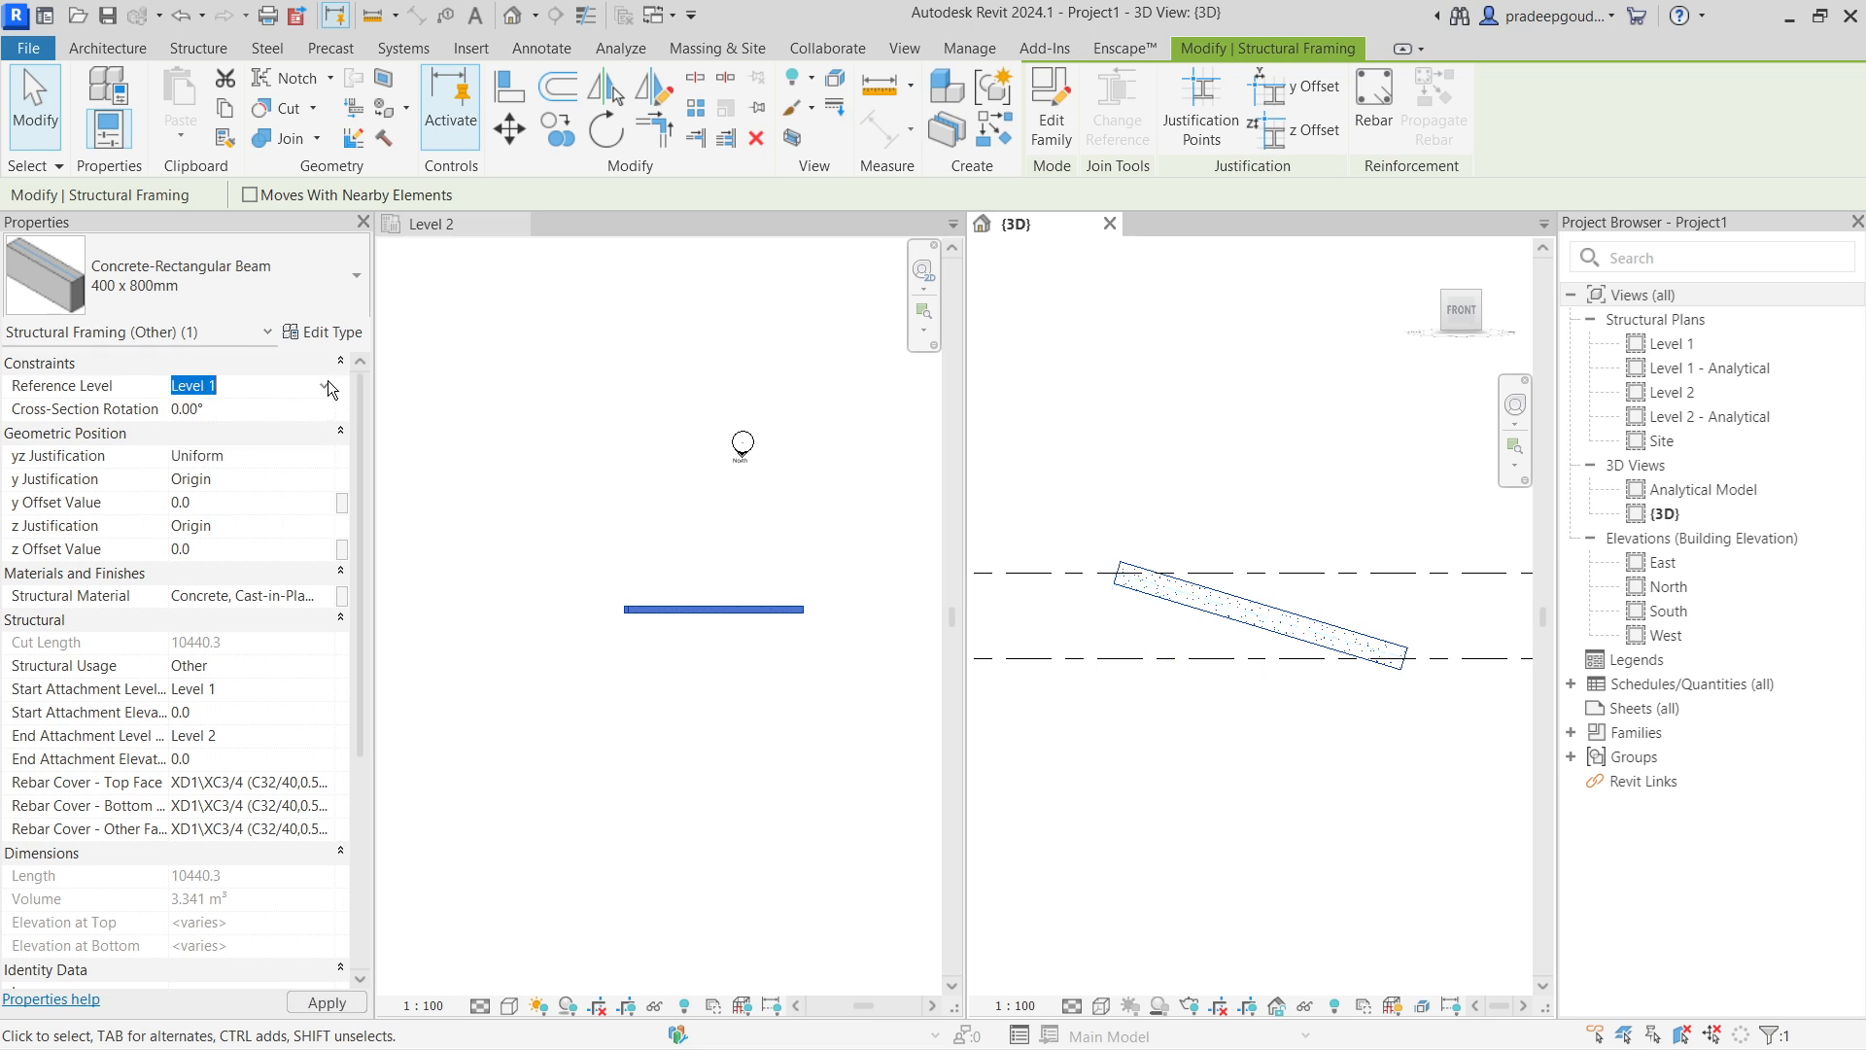
left_click(329, 386)
left_click(253, 401)
left_click(237, 405)
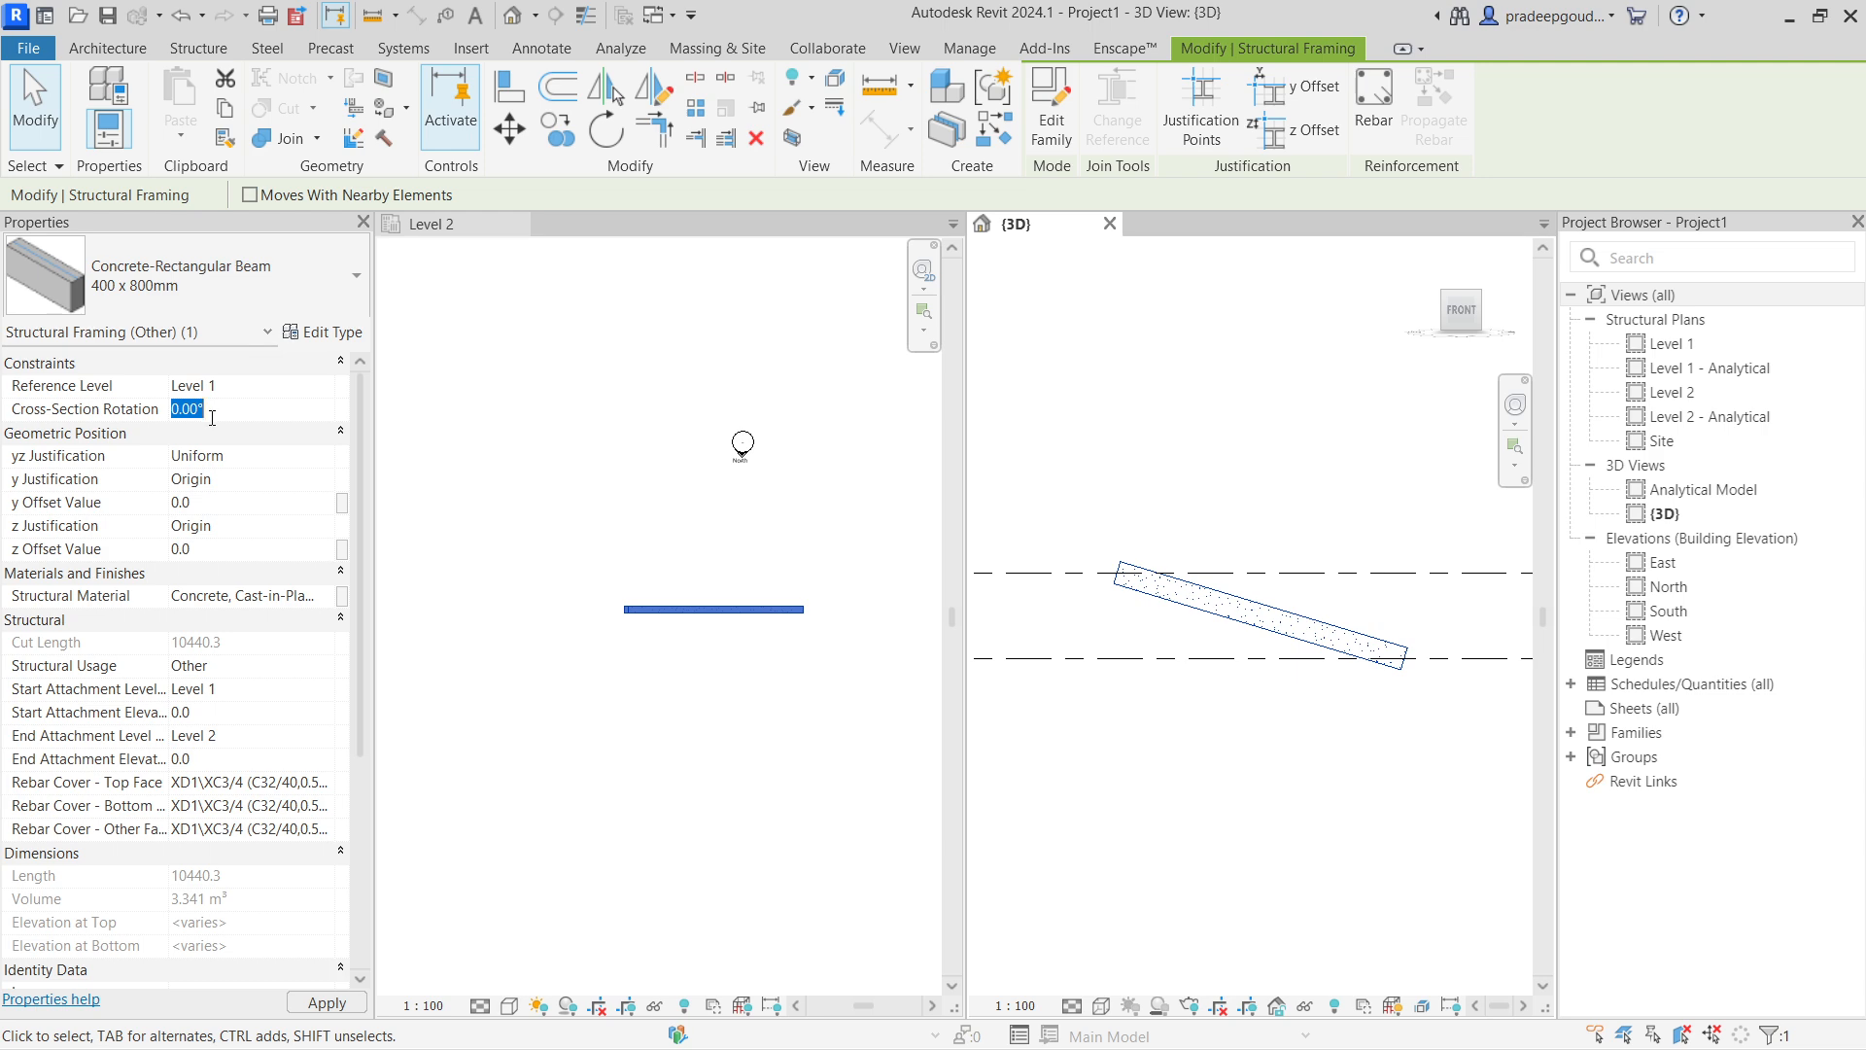
left_click(799, 692)
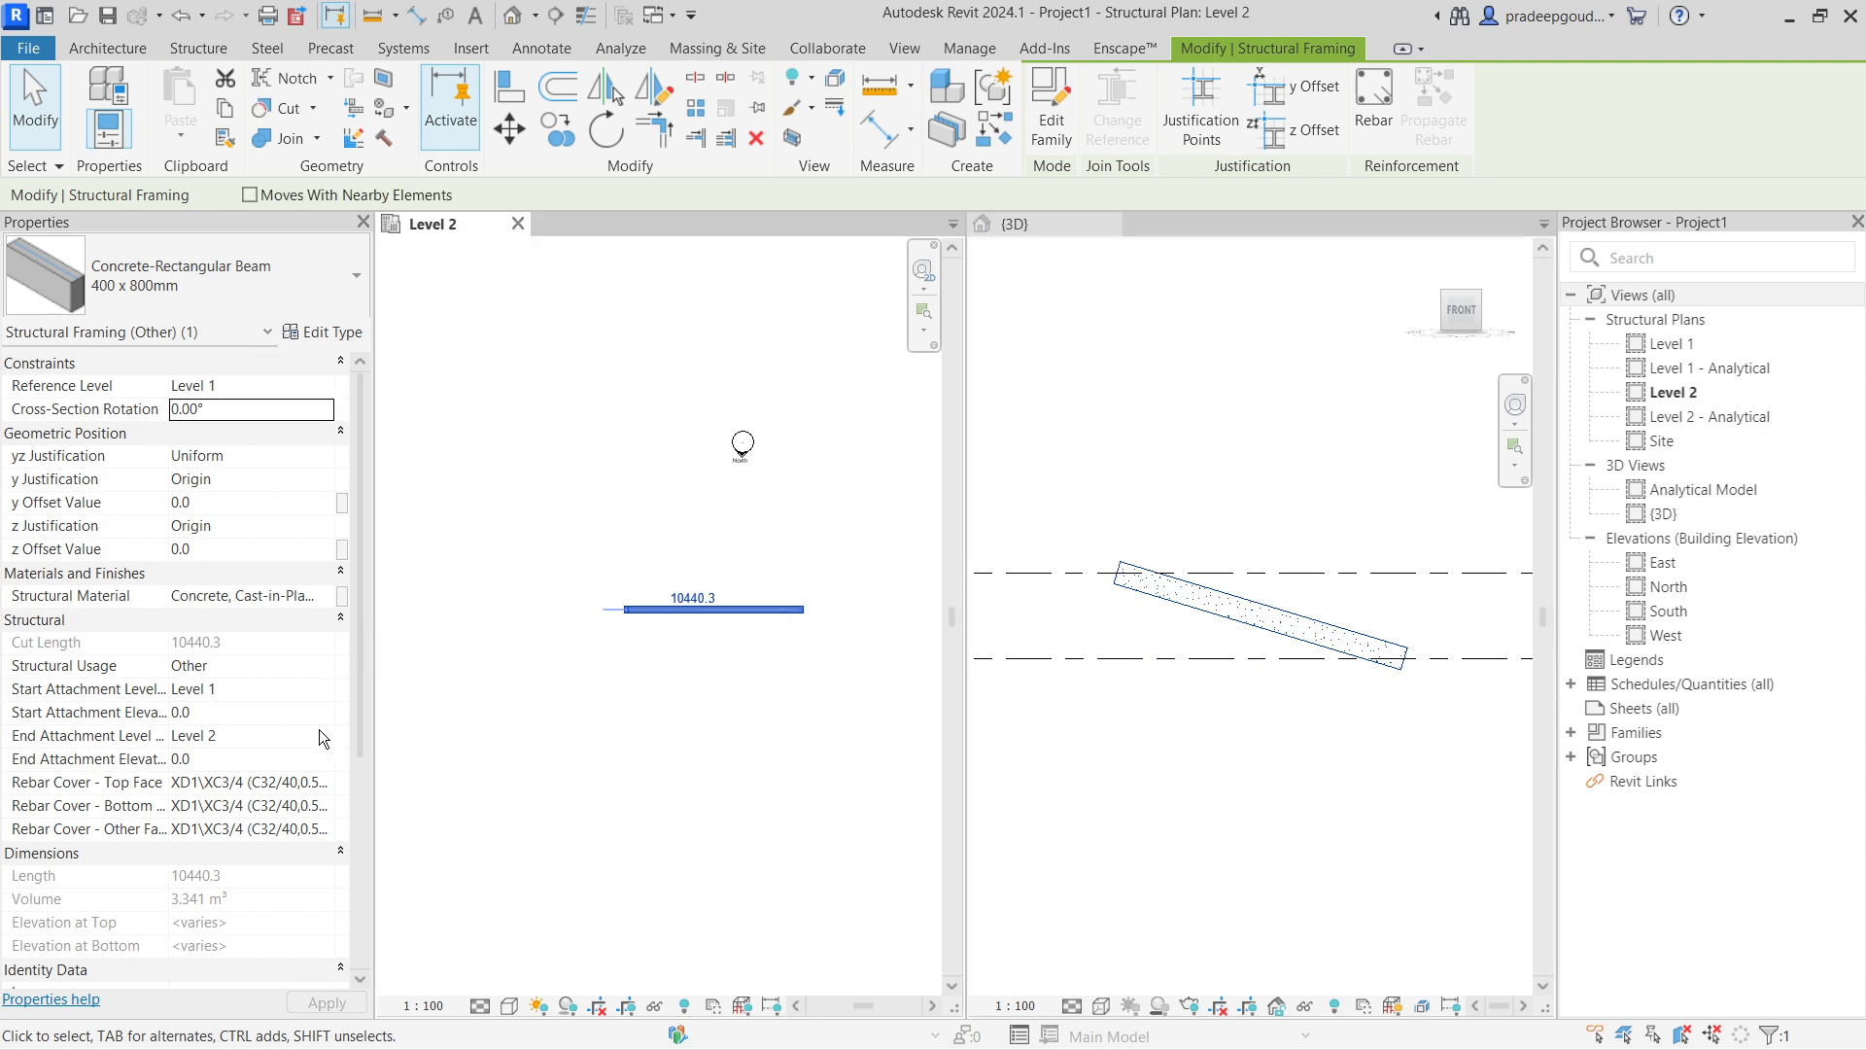
Set the brace's end attachment elevation to 5 m above Level 2 and check the raised end in 3D.
scroll(256, 626, "down", 2)
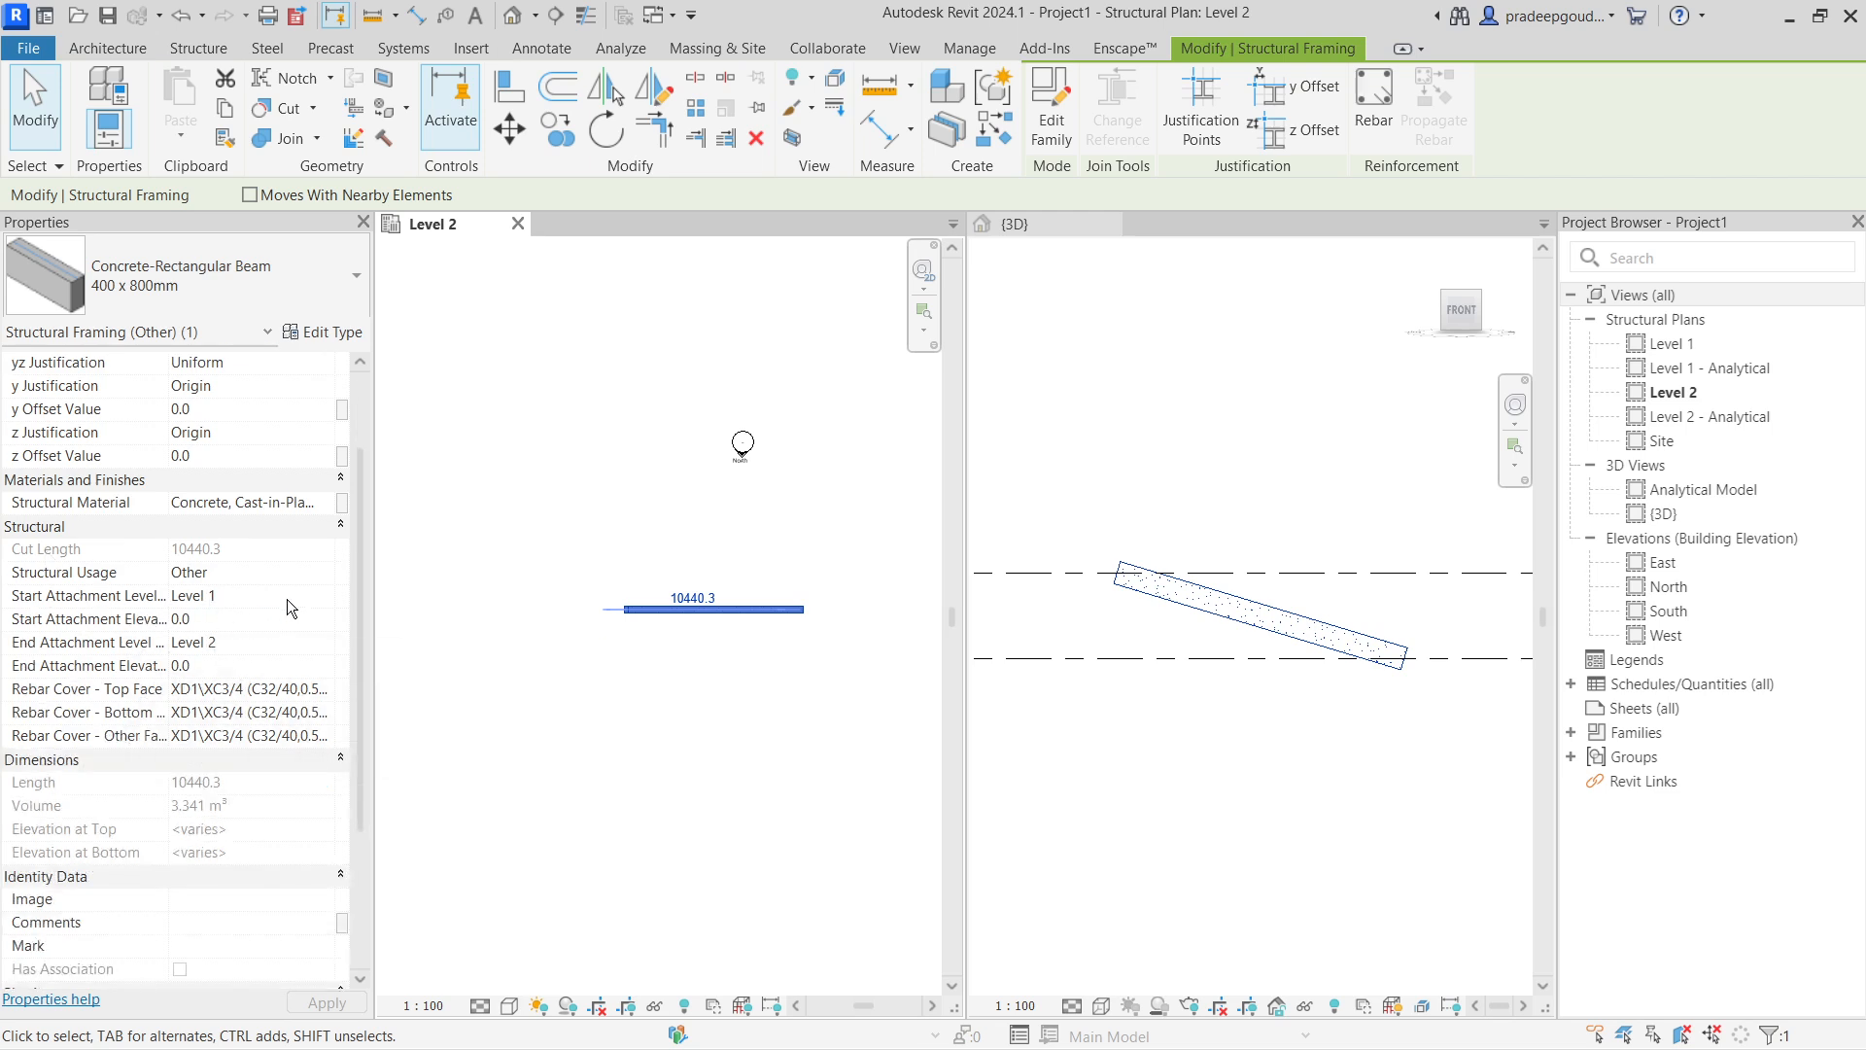
left_click(271, 643)
left_click(241, 665)
type("5m")
key("Return")
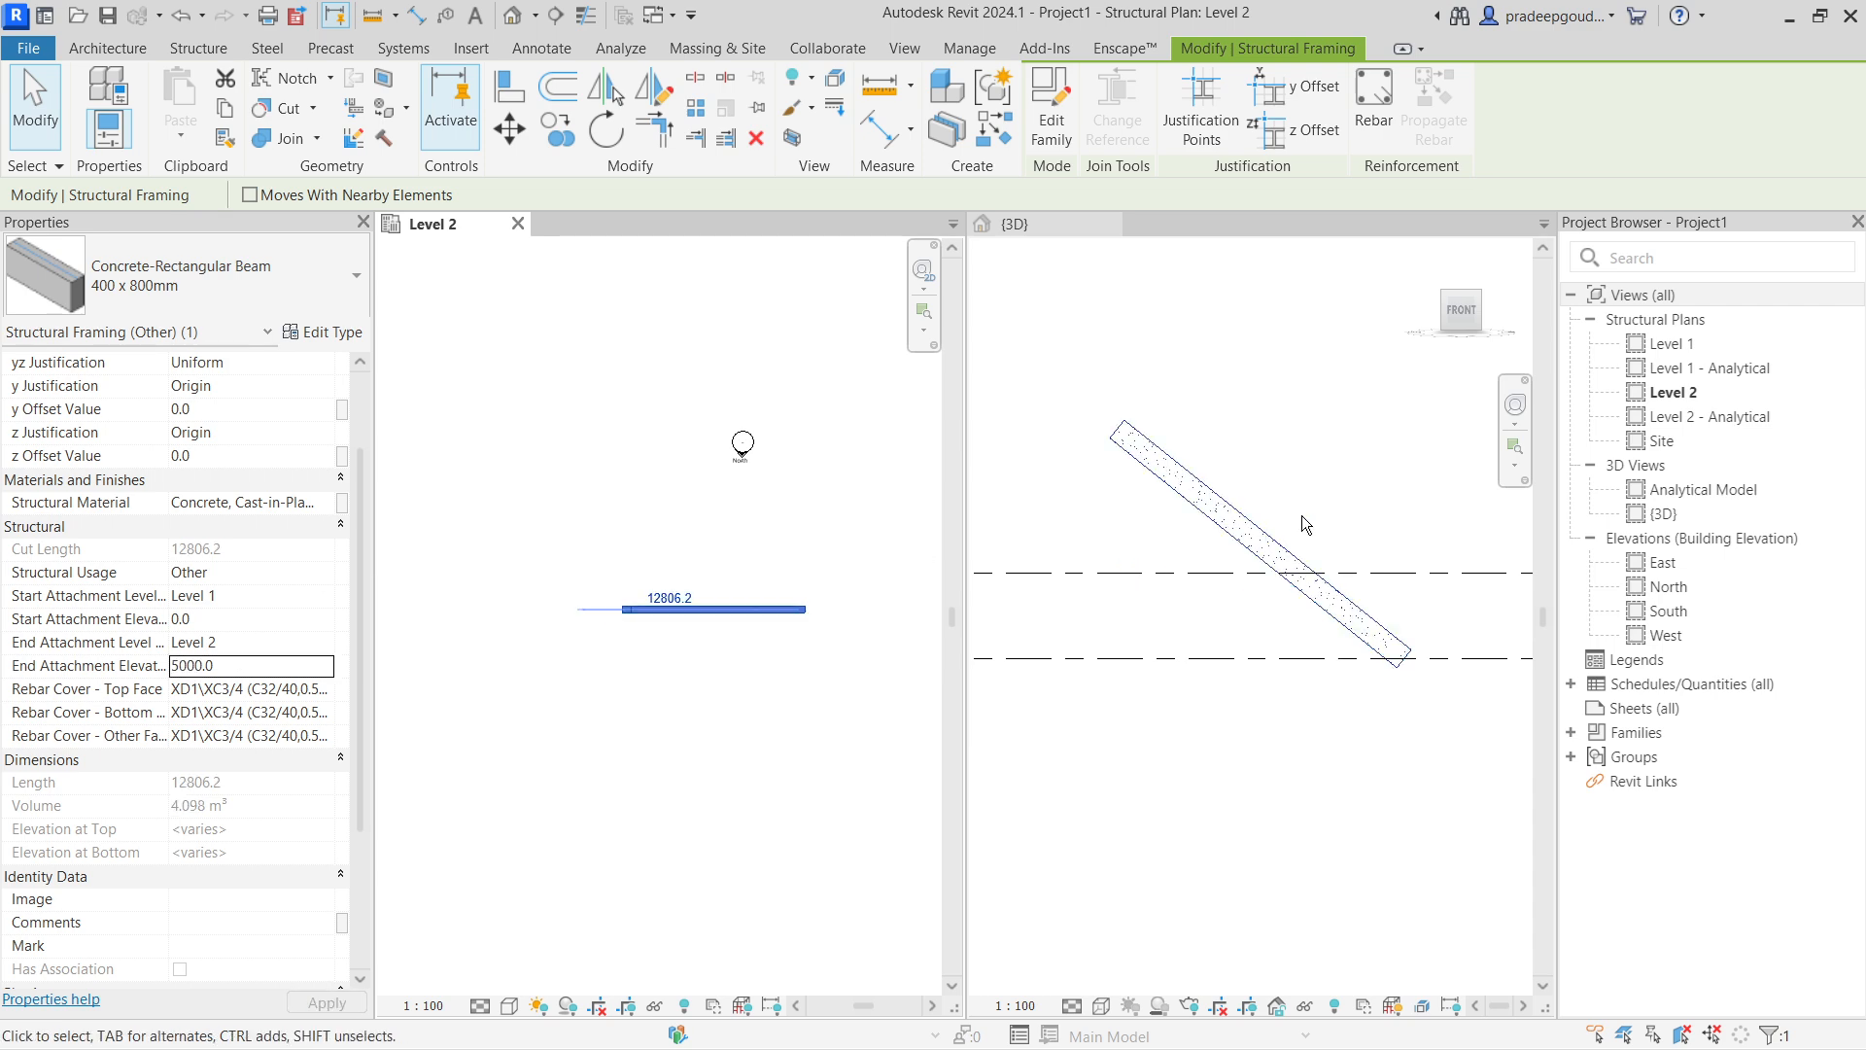
left_click(1281, 499)
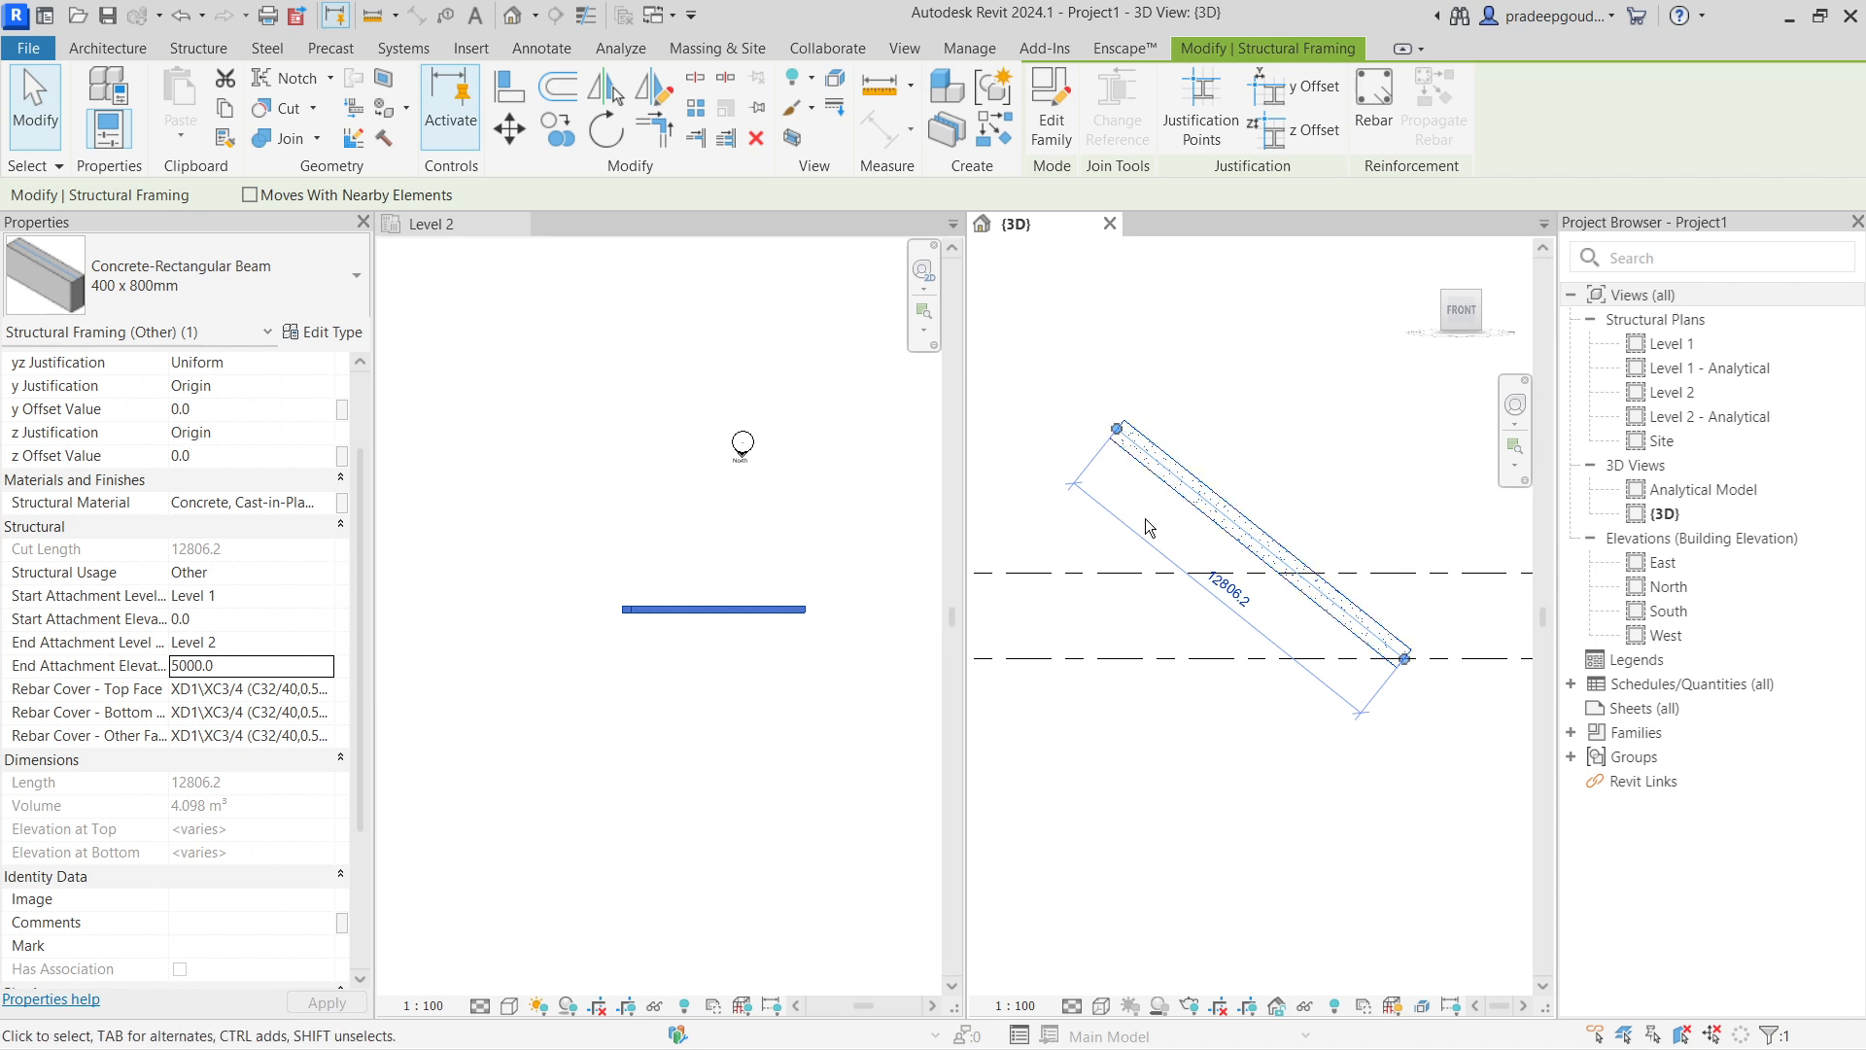
left_click(489, 328)
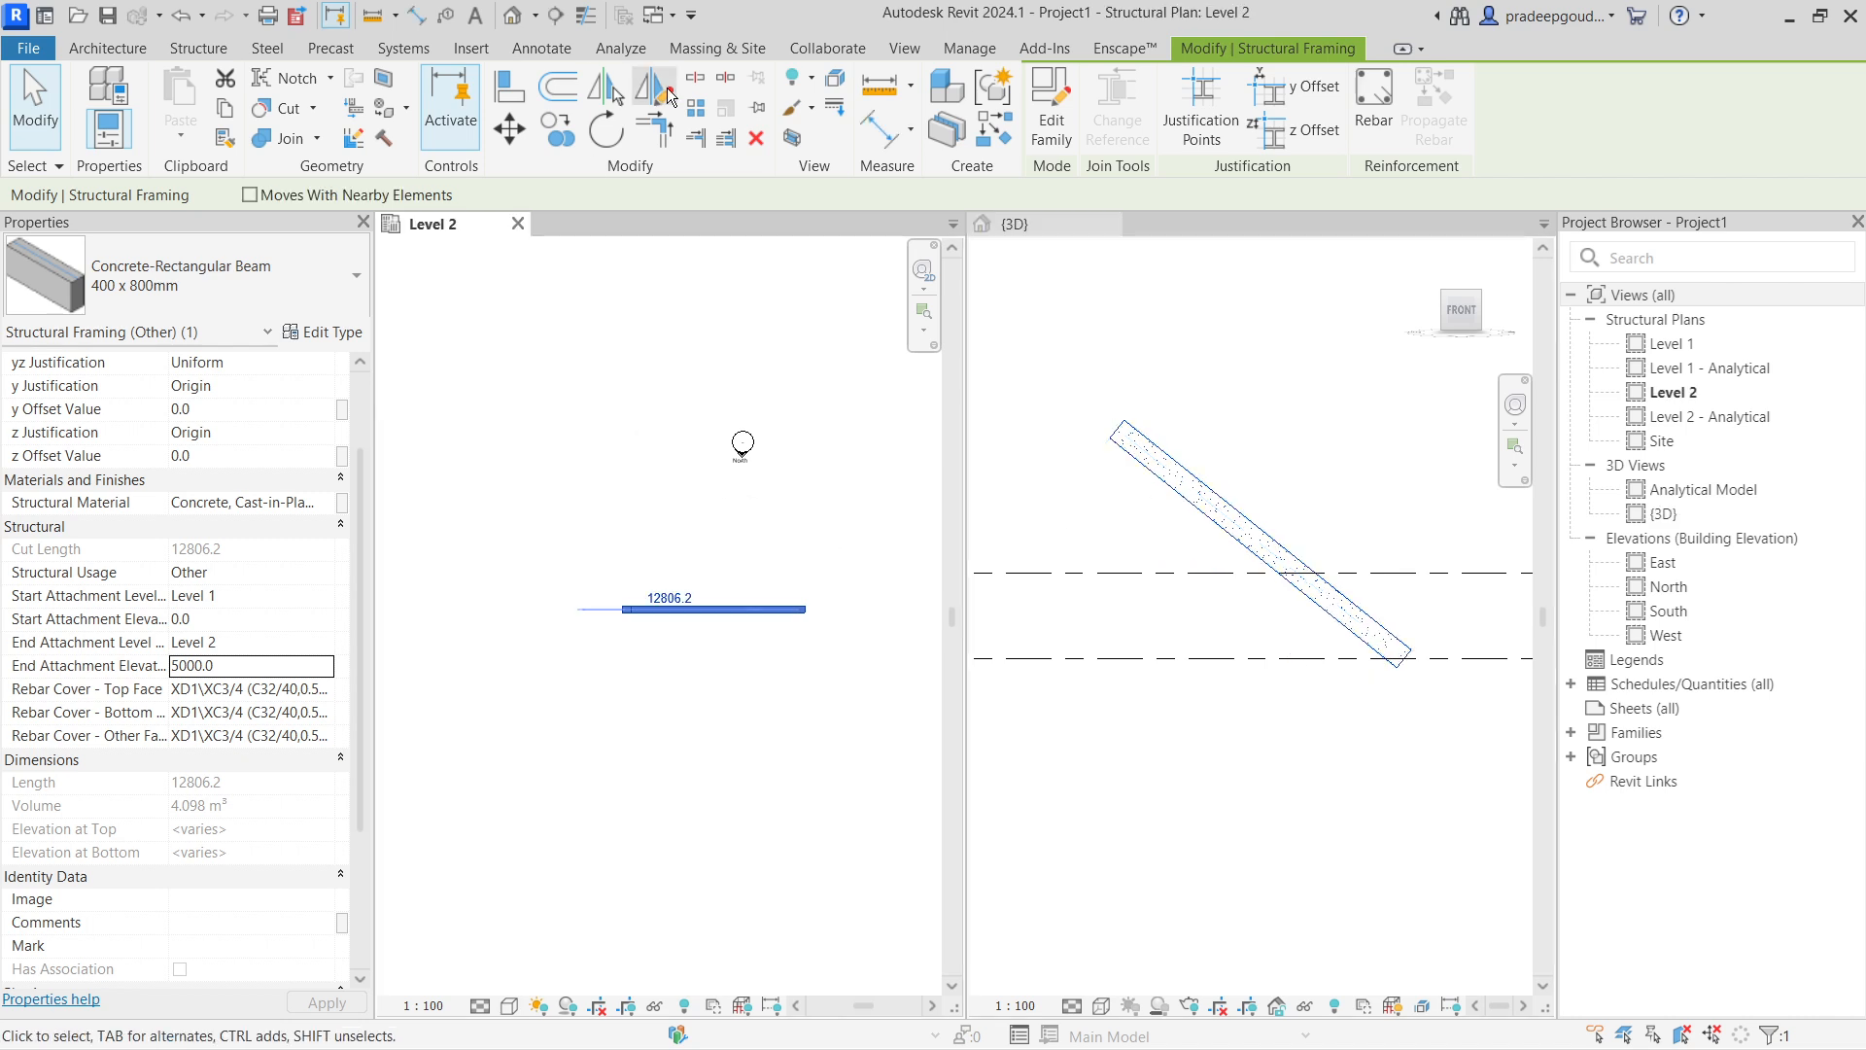
Cut a horizontal section below the brace in the Level 2 plan, extend its depth past the brace to about 7240 mm, and open its view.
left_click(556, 16)
scroll(685, 605, "down", 3)
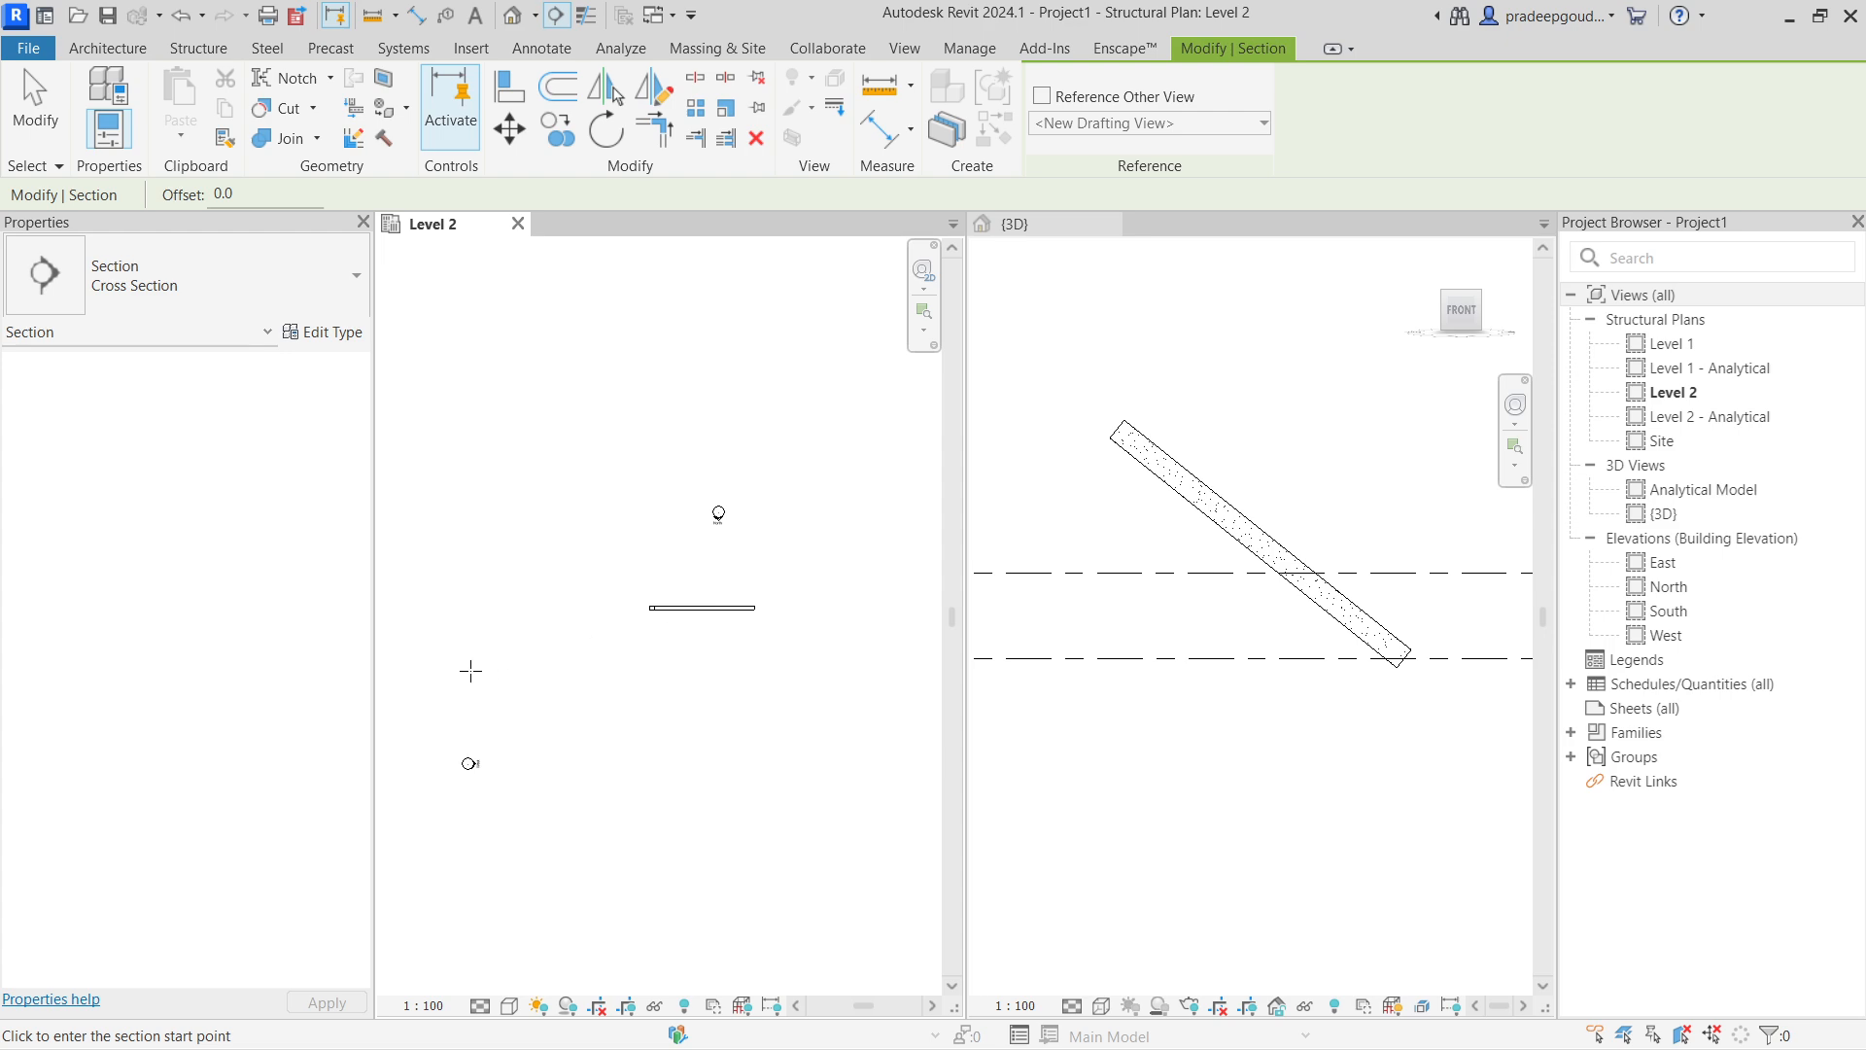
left_click(471, 670)
left_click(840, 661)
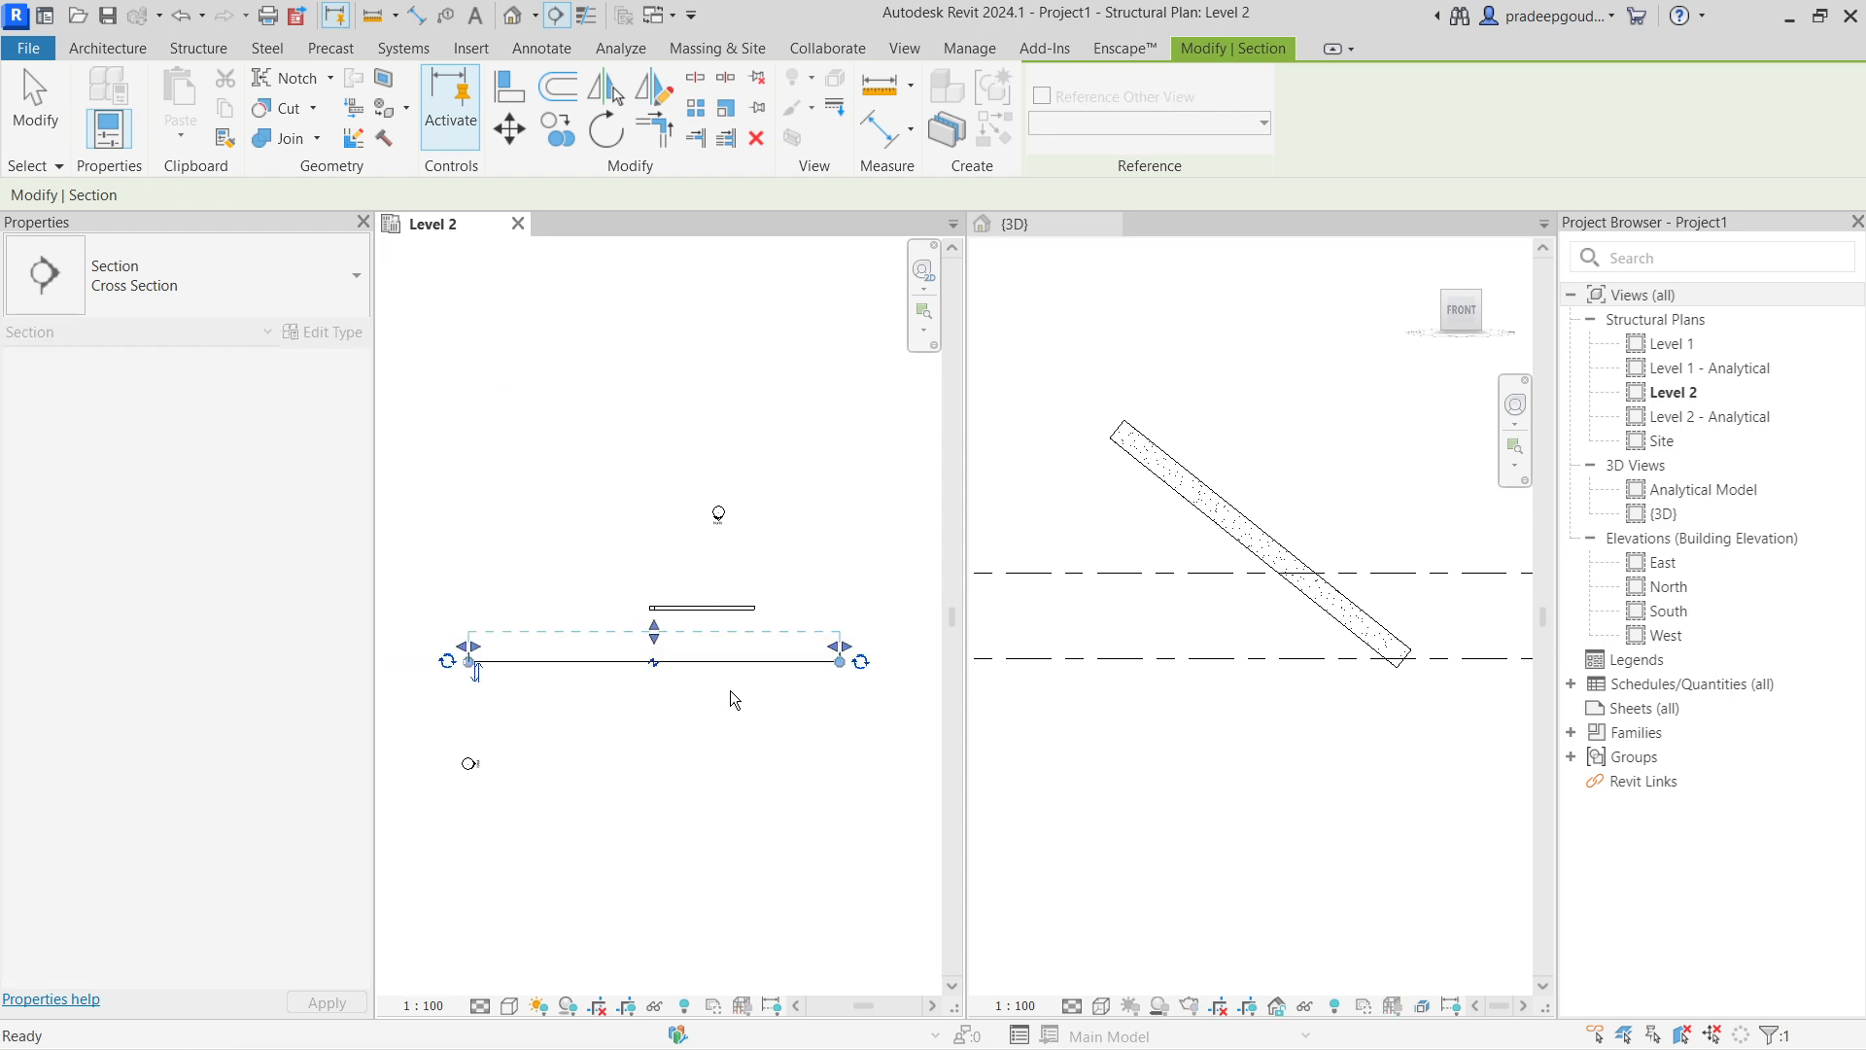
key("Escape")
left_click_drag(655, 632, 672, 589)
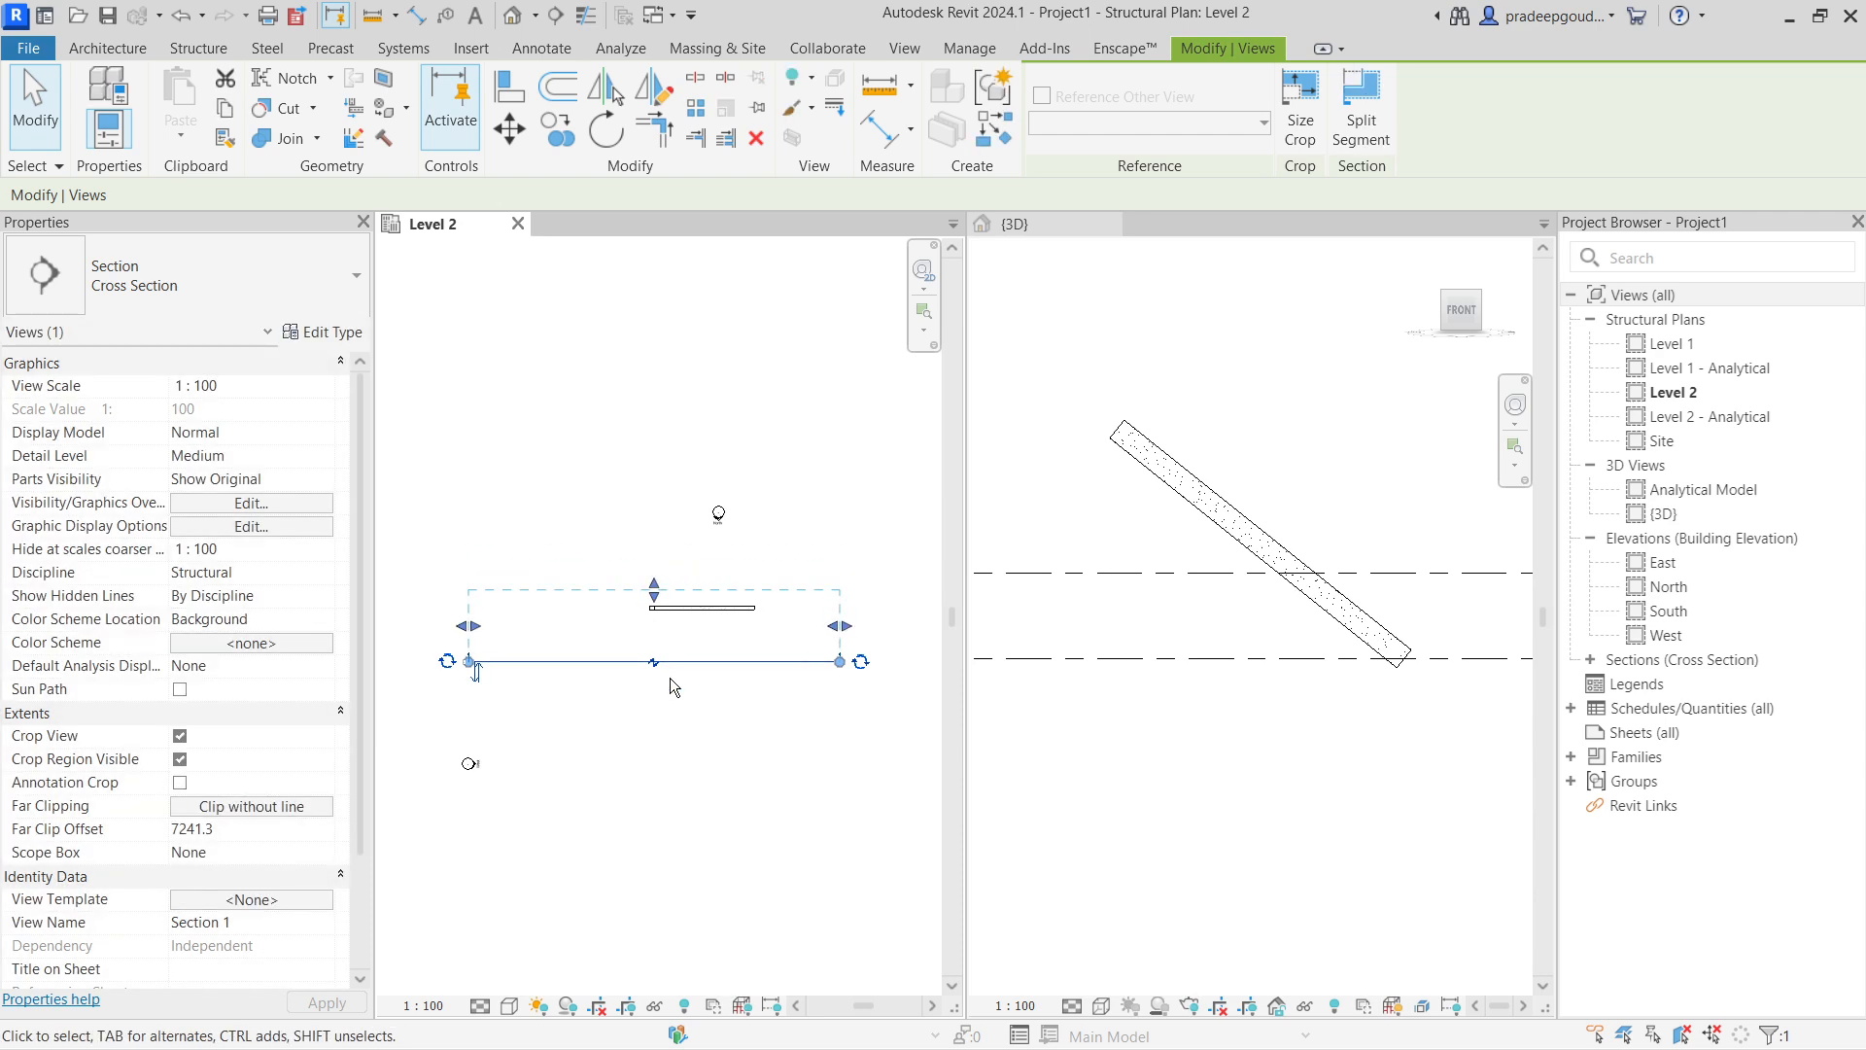
right_click(686, 661)
left_click(797, 195)
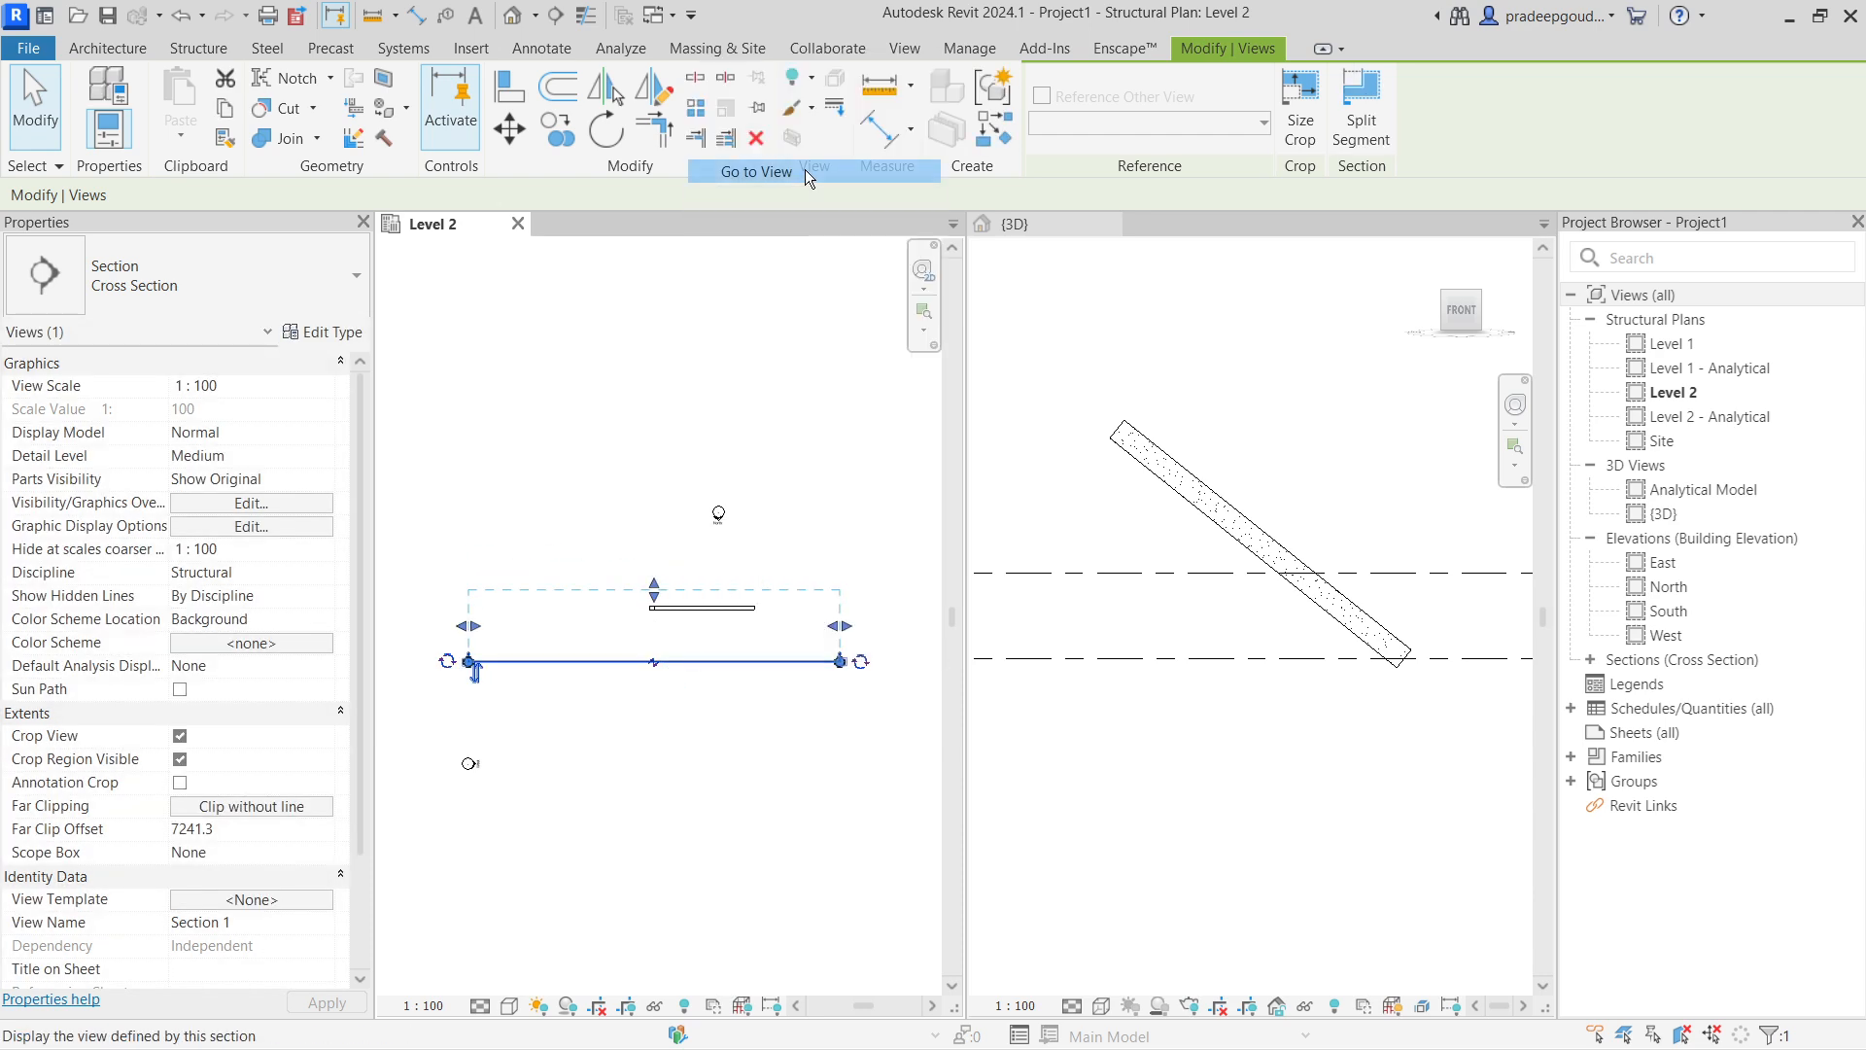
left_click(691, 609)
key("c")
key("s")
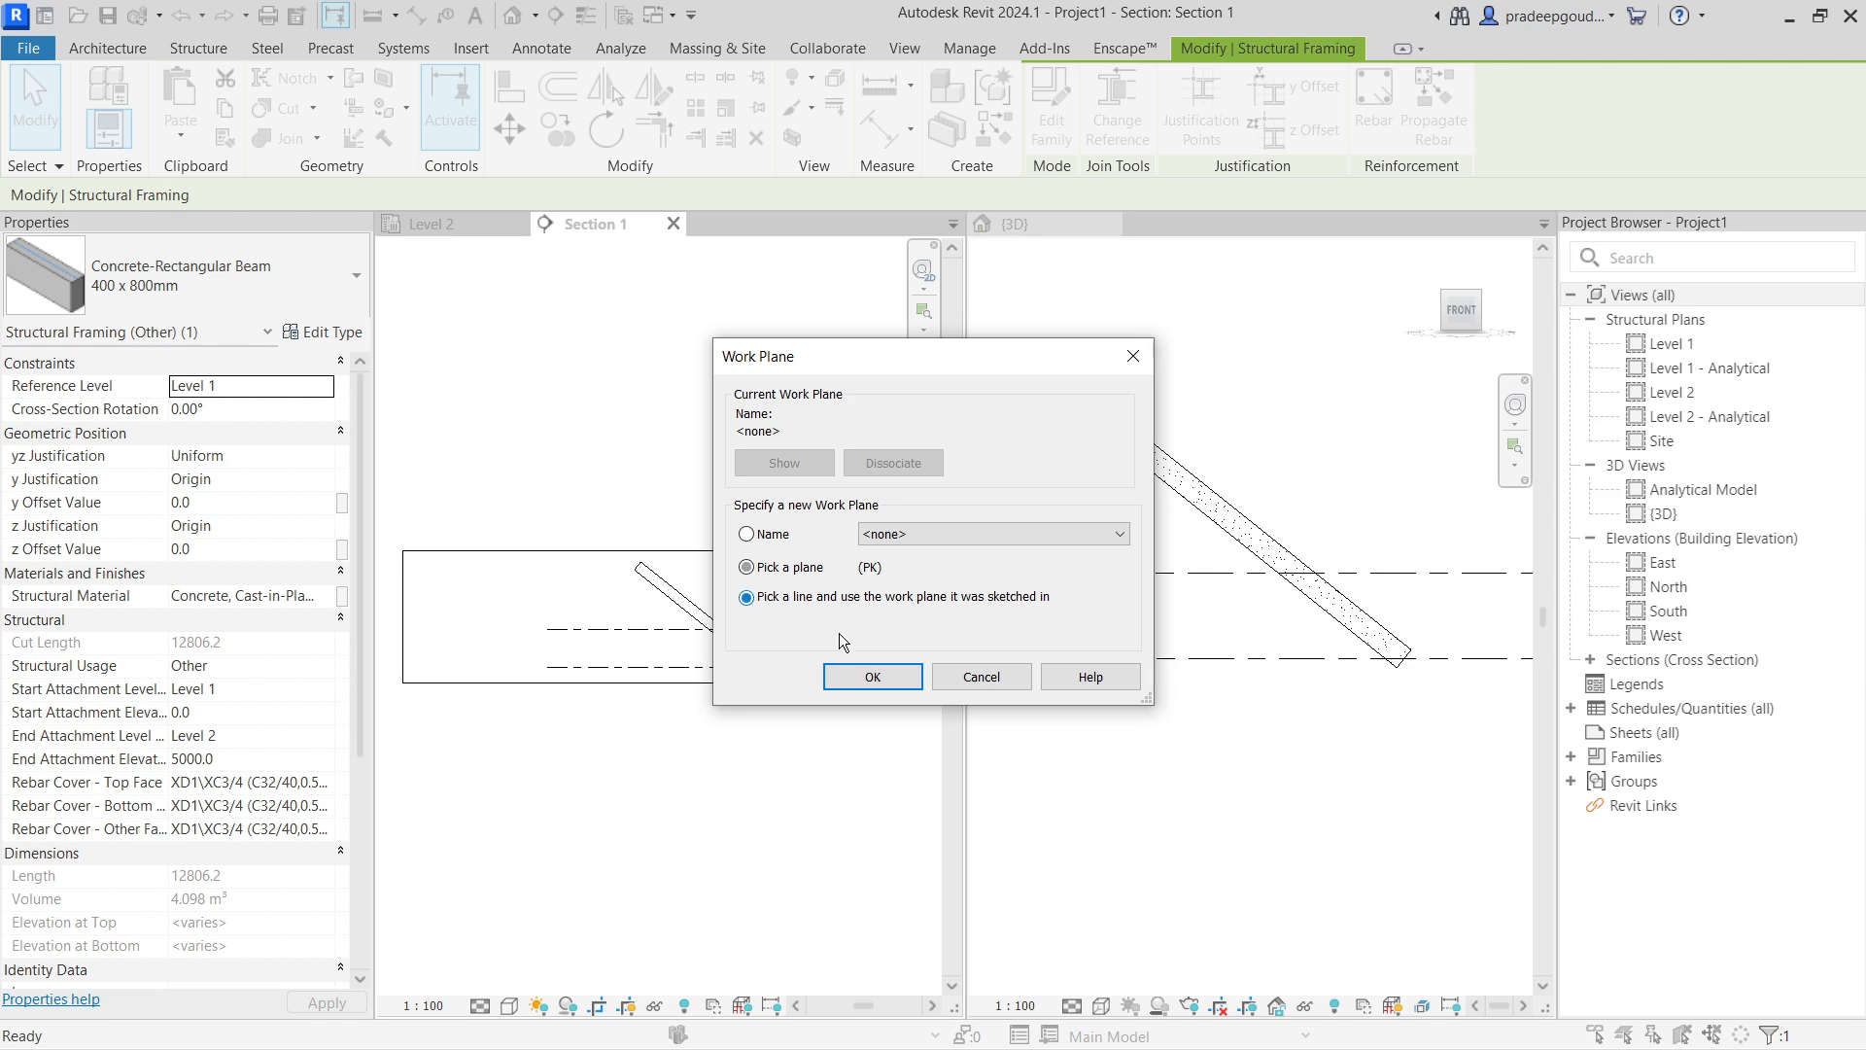
left_click(873, 672)
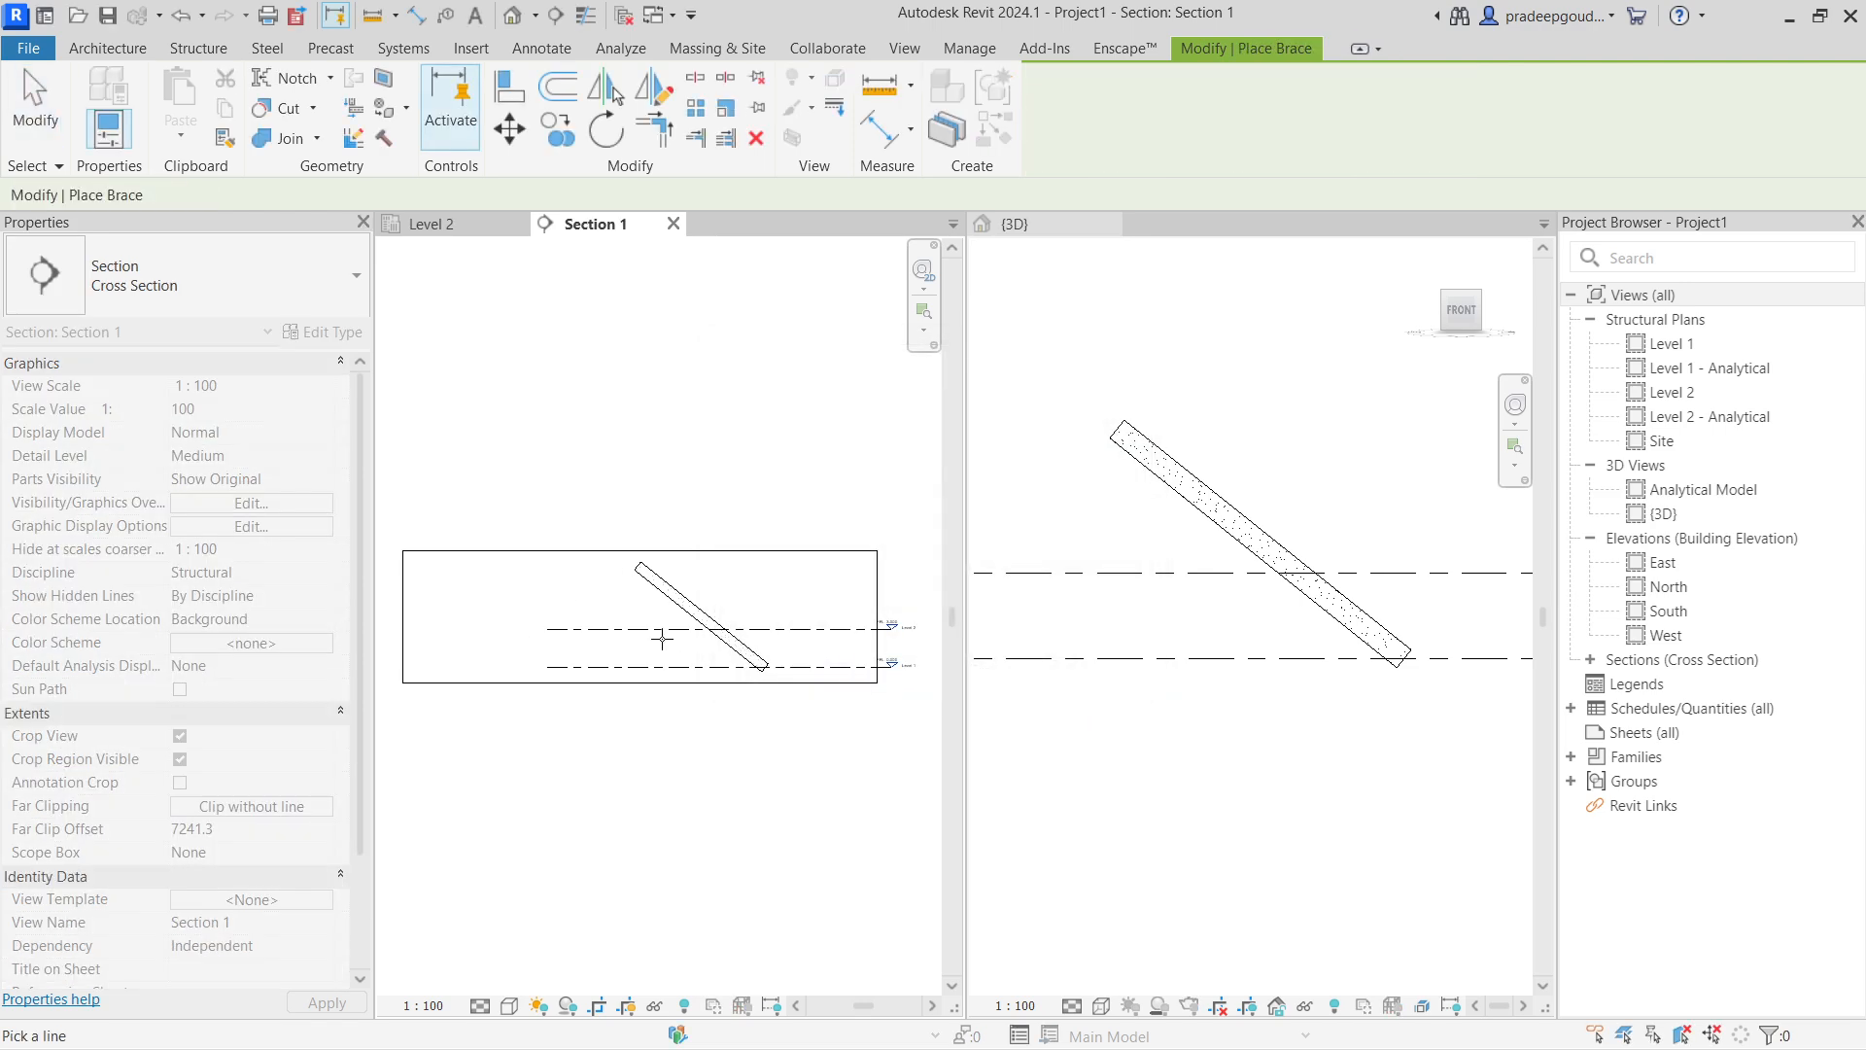
key("Escape")
key("Escape")
Select the brace in the Level 2 plan and move its upper end in Section 1, shortening the brace to about 7800 mm.
left_click(469, 219)
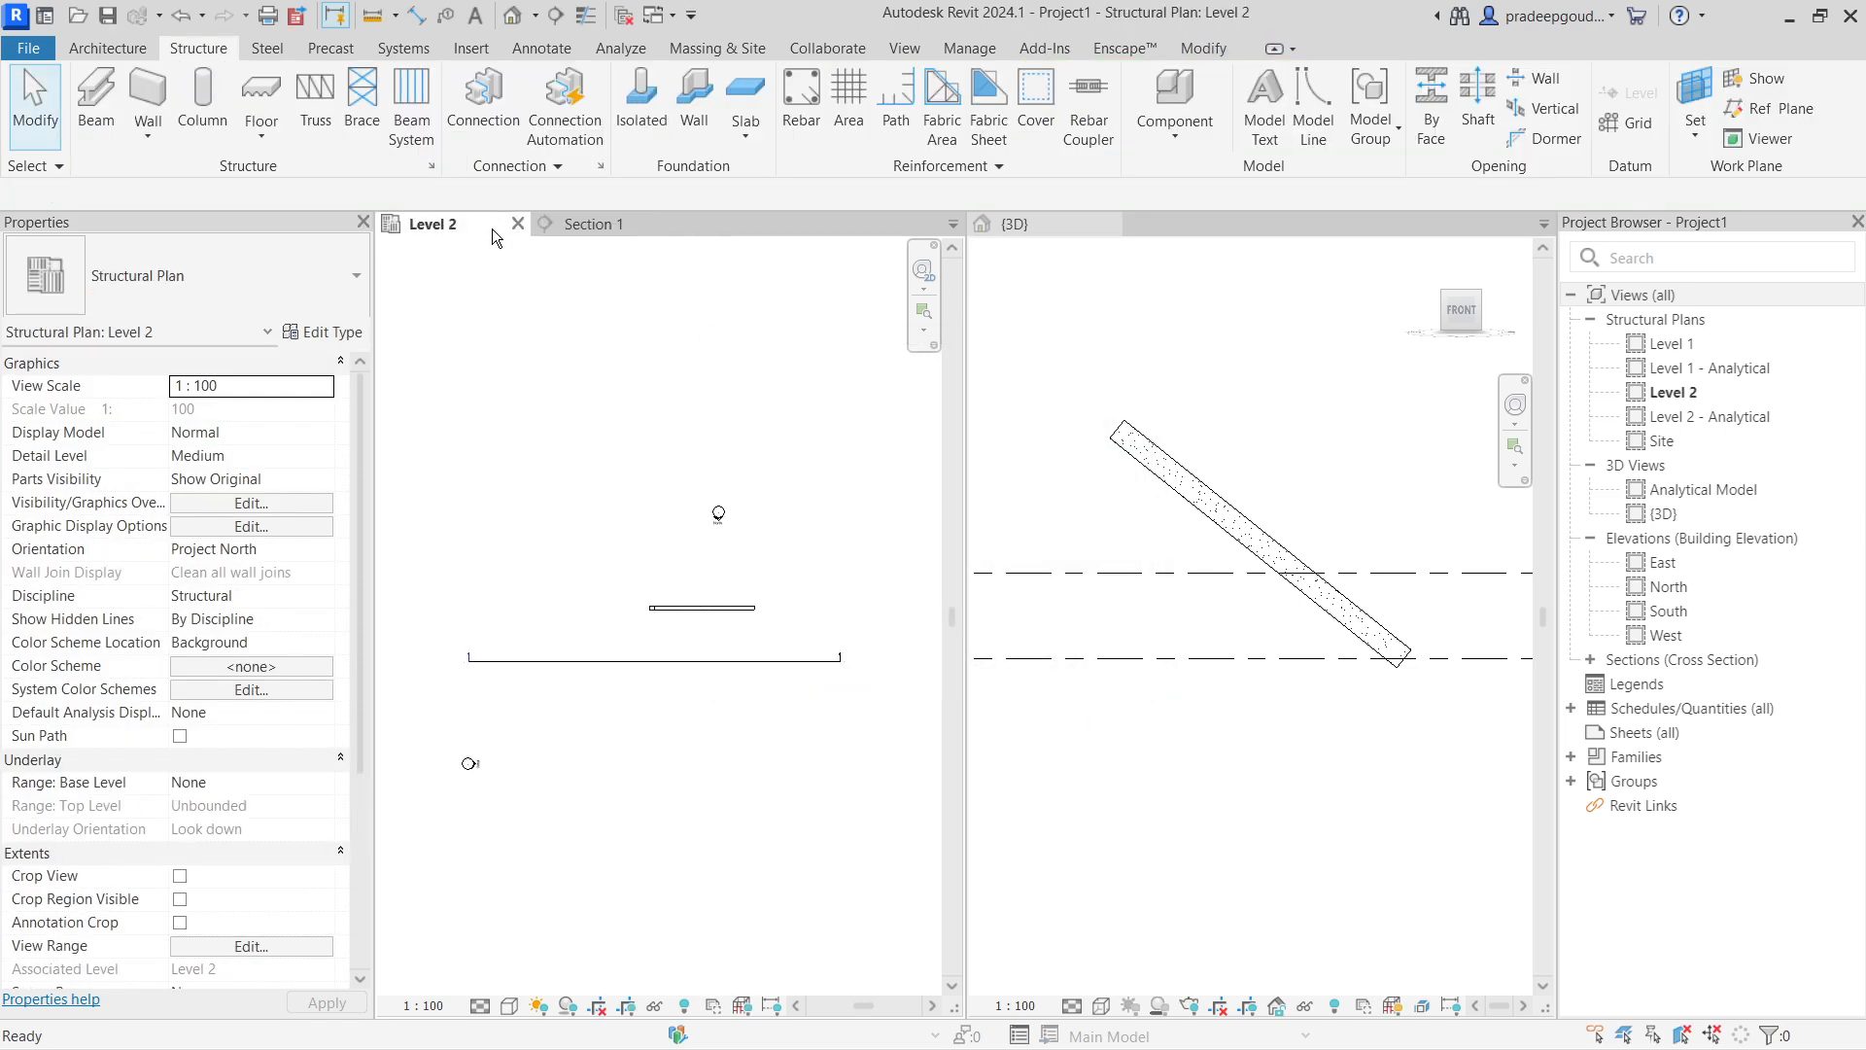
scroll(700, 653, "up", 2)
left_click(707, 575)
middle_click_drag(708, 575, 748, 581)
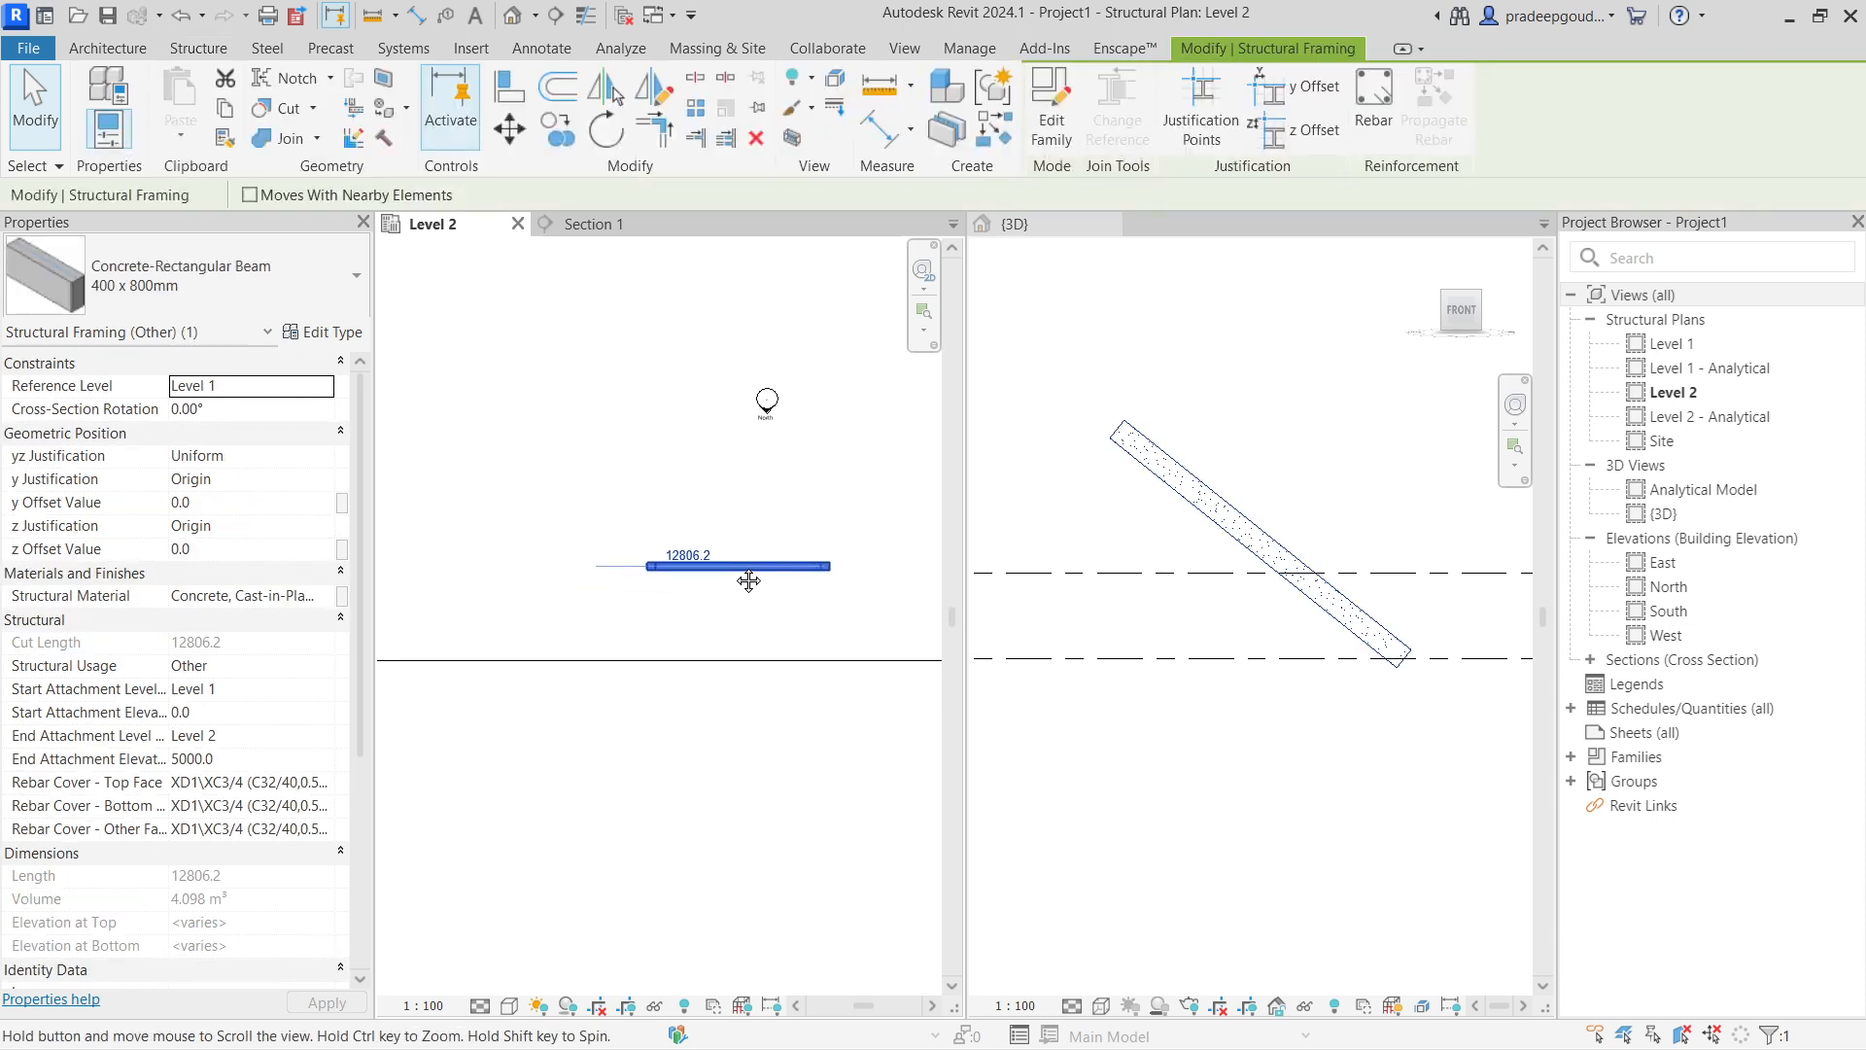
left_click(624, 229)
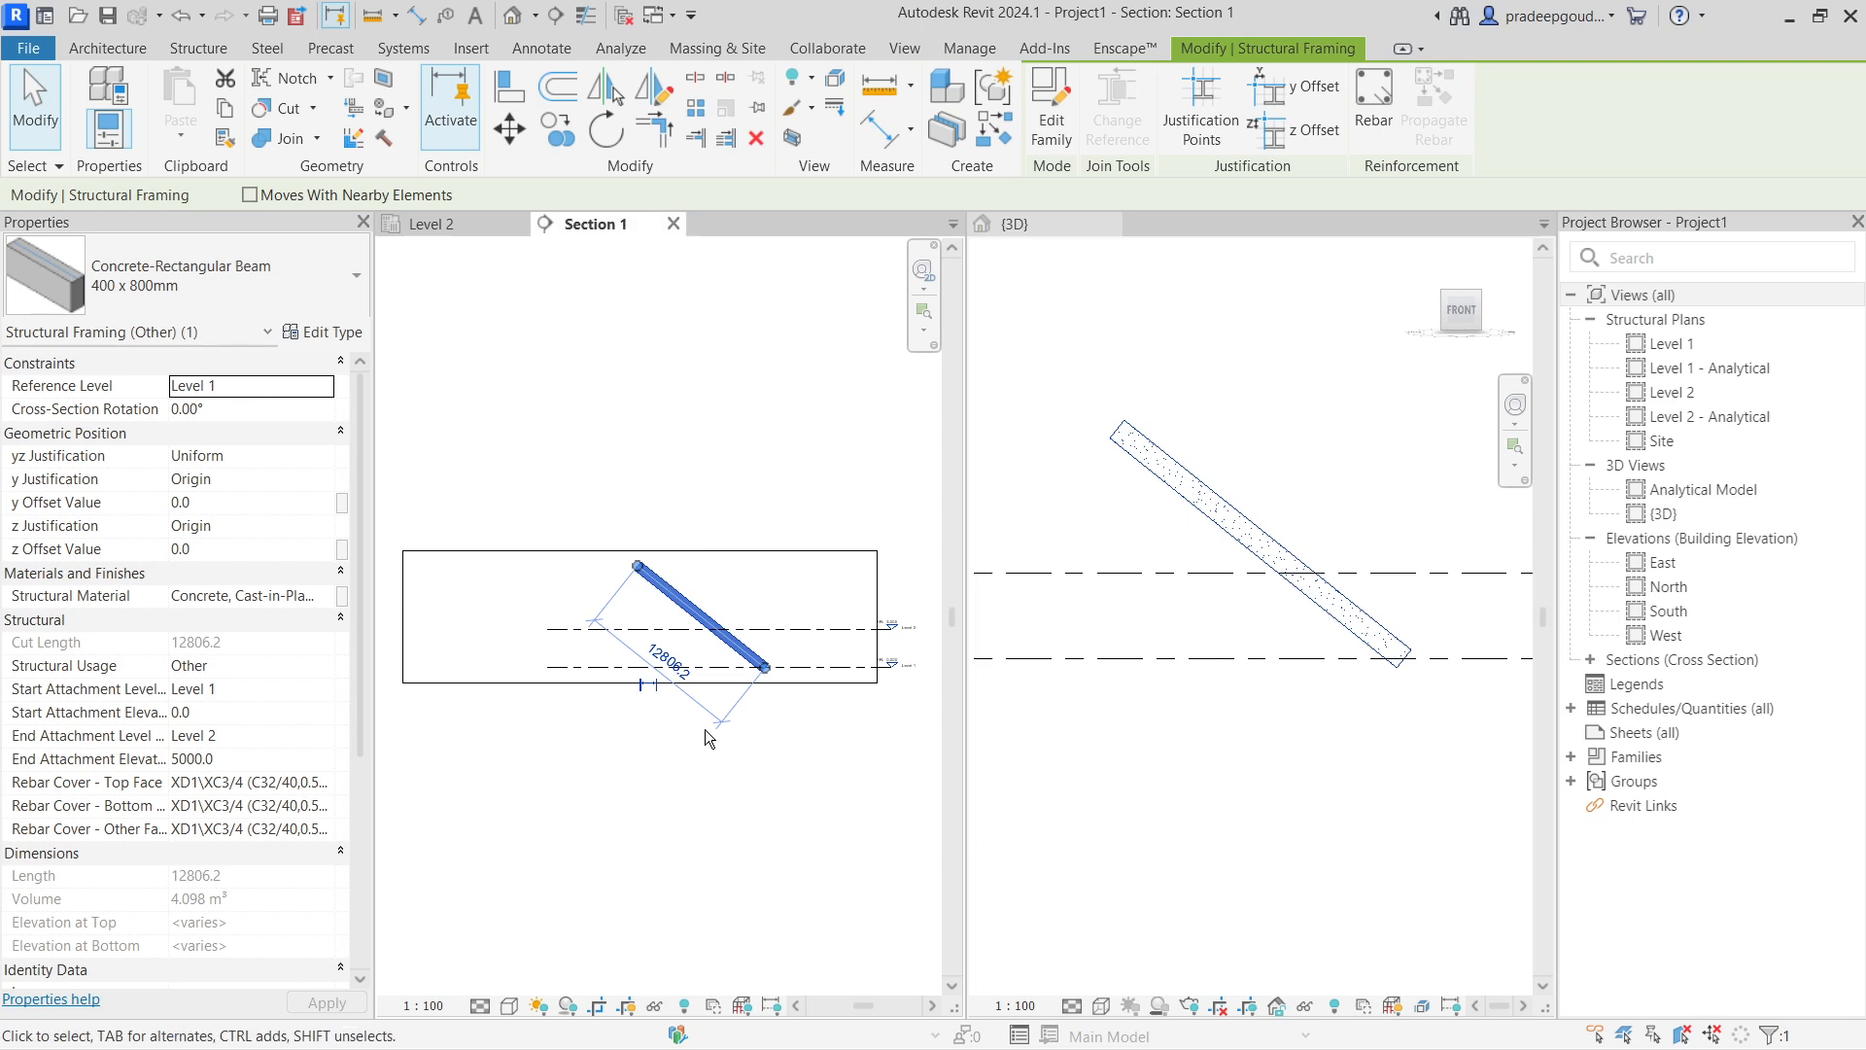
scroll(646, 607, "up", 2)
left_click_drag(607, 524, 415, 610)
left_click(449, 634)
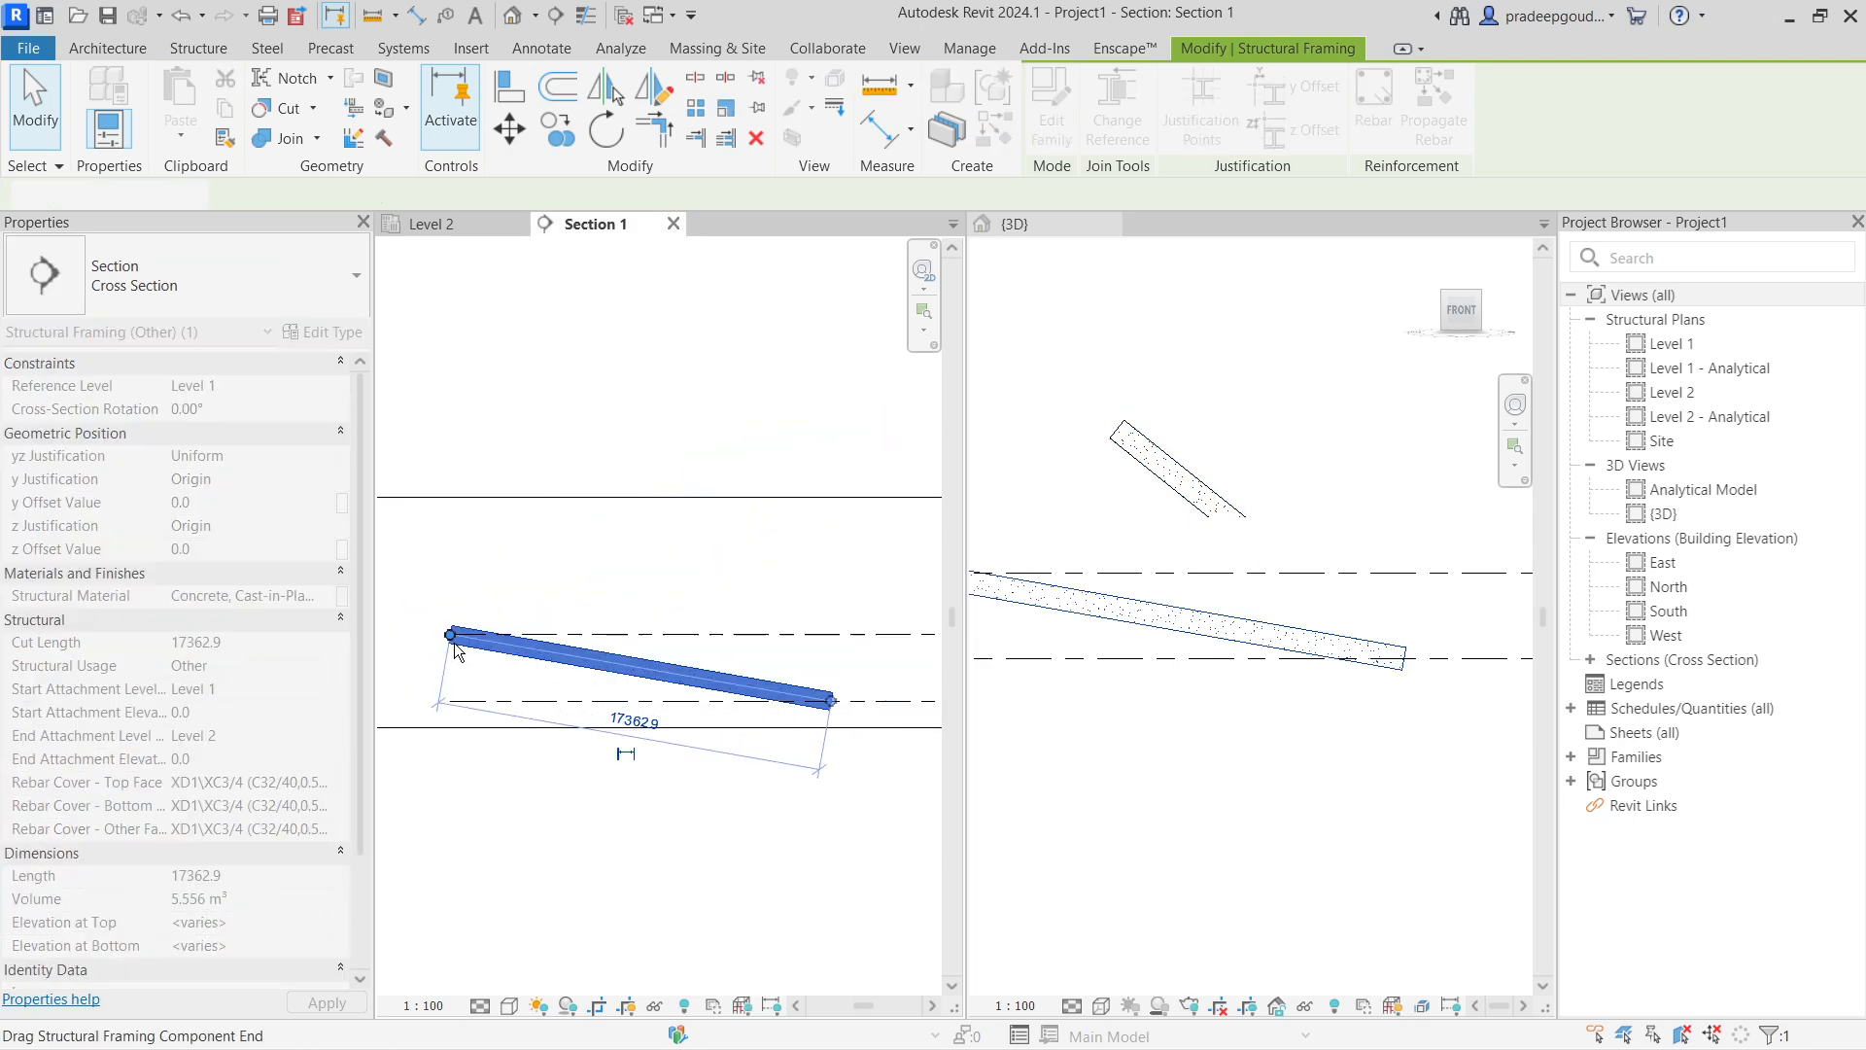
left_click(831, 700)
mouse_move(797, 566)
left_mouse_down()
mouse_move(641, 557)
mouse_move(795, 557)
mouse_move(786, 545)
left_mouse_up()
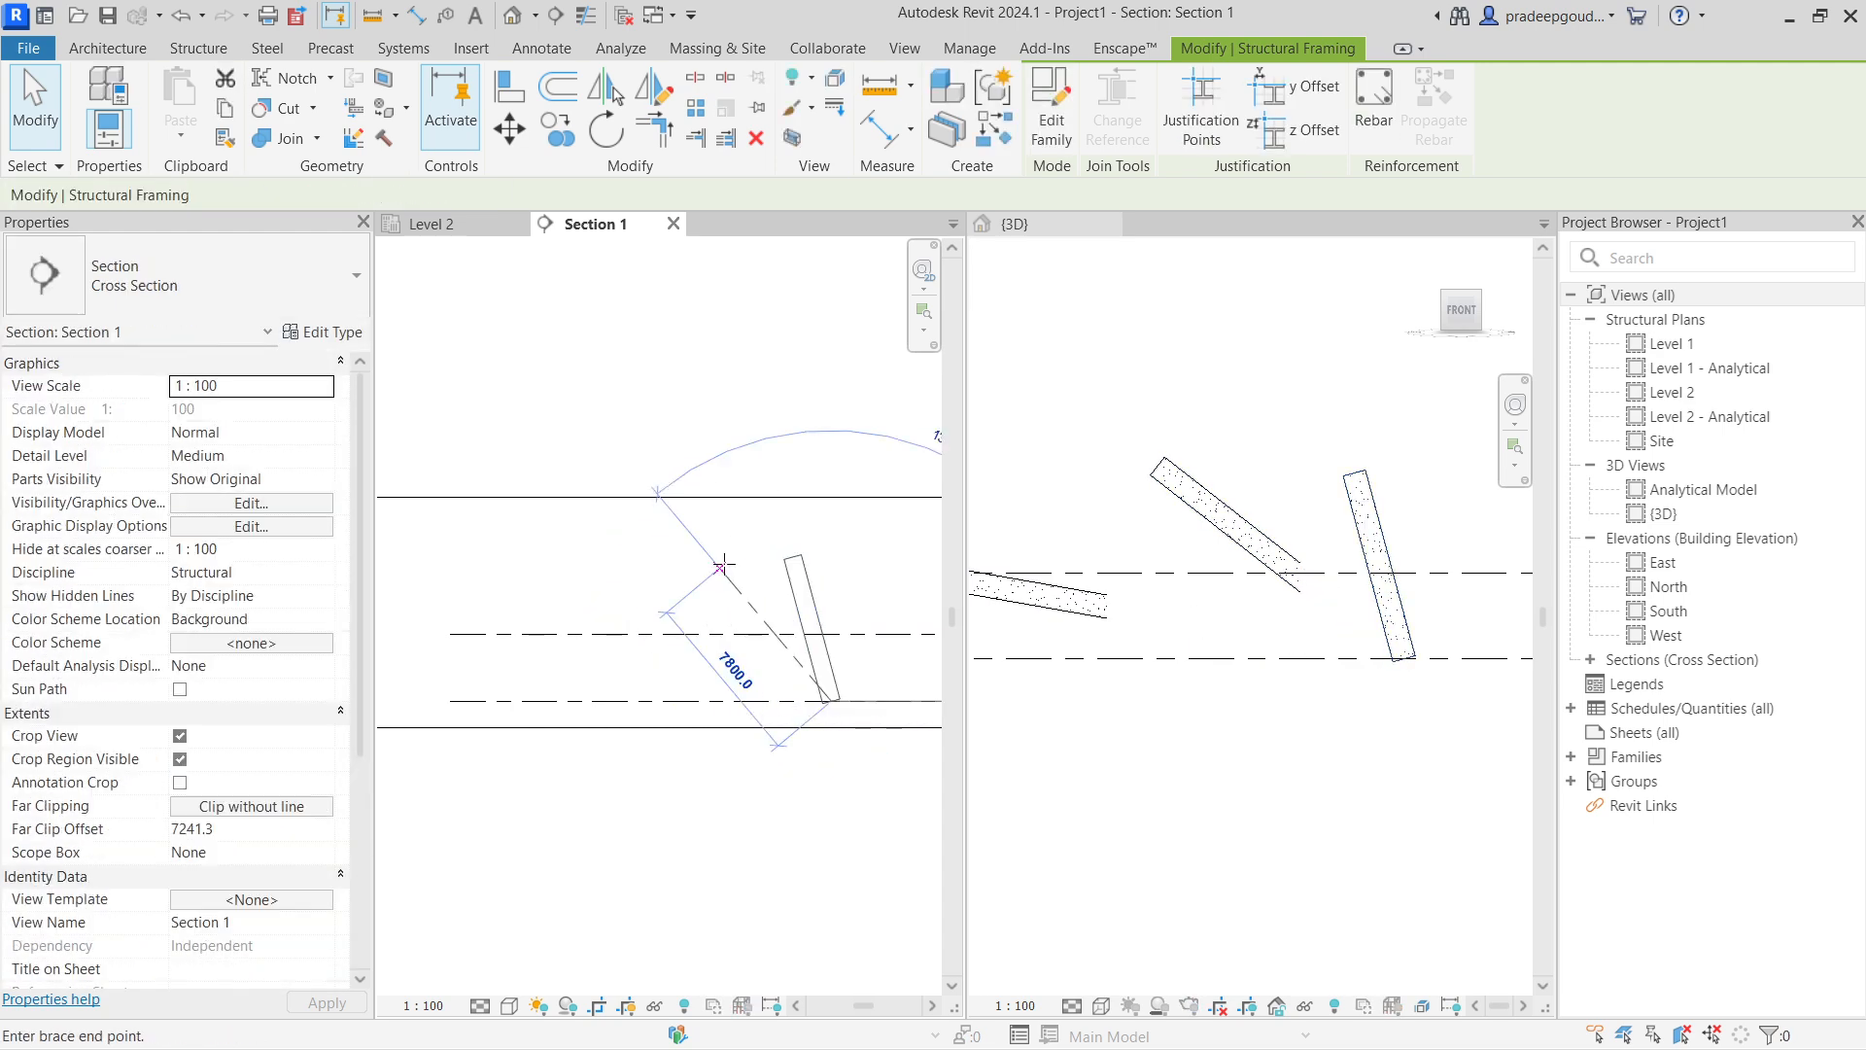
Examine the reshaped brace up close in the Level 2 plan.
left_click(465, 231)
left_click(684, 626)
middle_click_drag(894, 644, 810, 688)
scroll(692, 645, "up", 3)
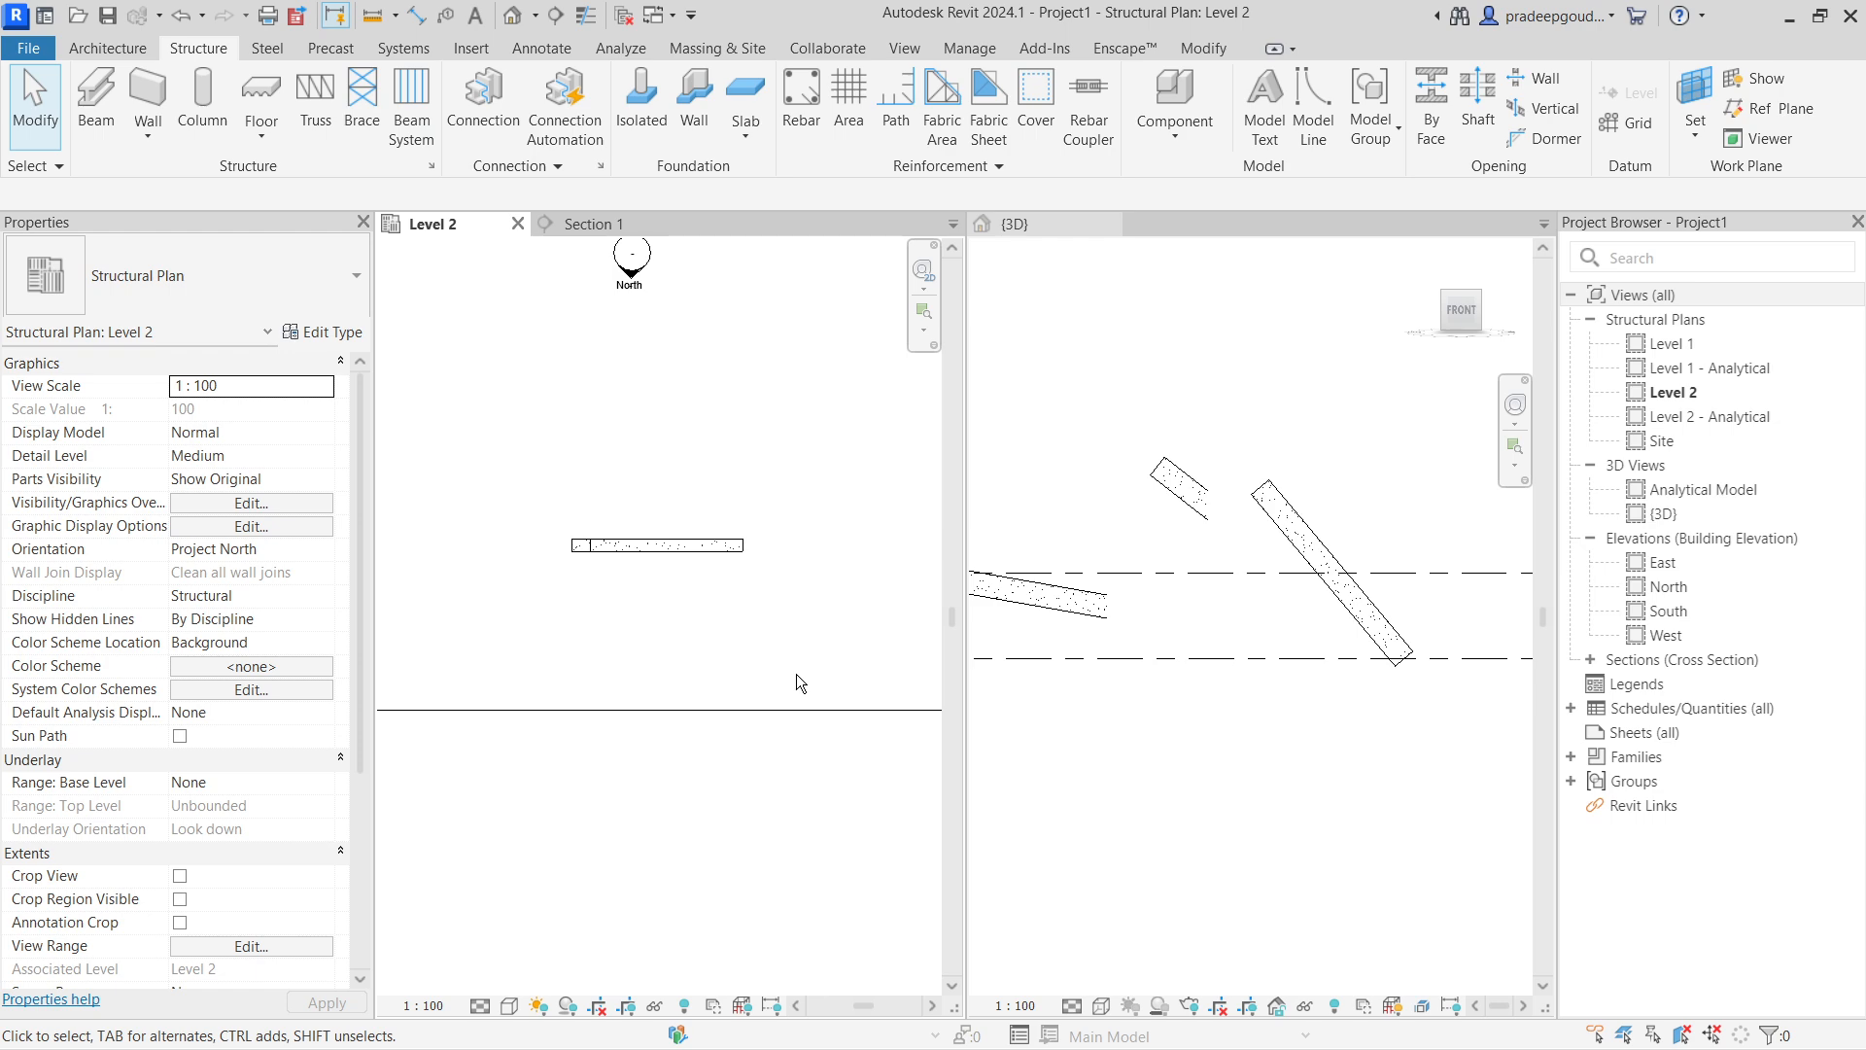
Switch to Snip & Sketch and move the ruler down below the CL entry of the structural shortcut list.
key("alt+Tab")
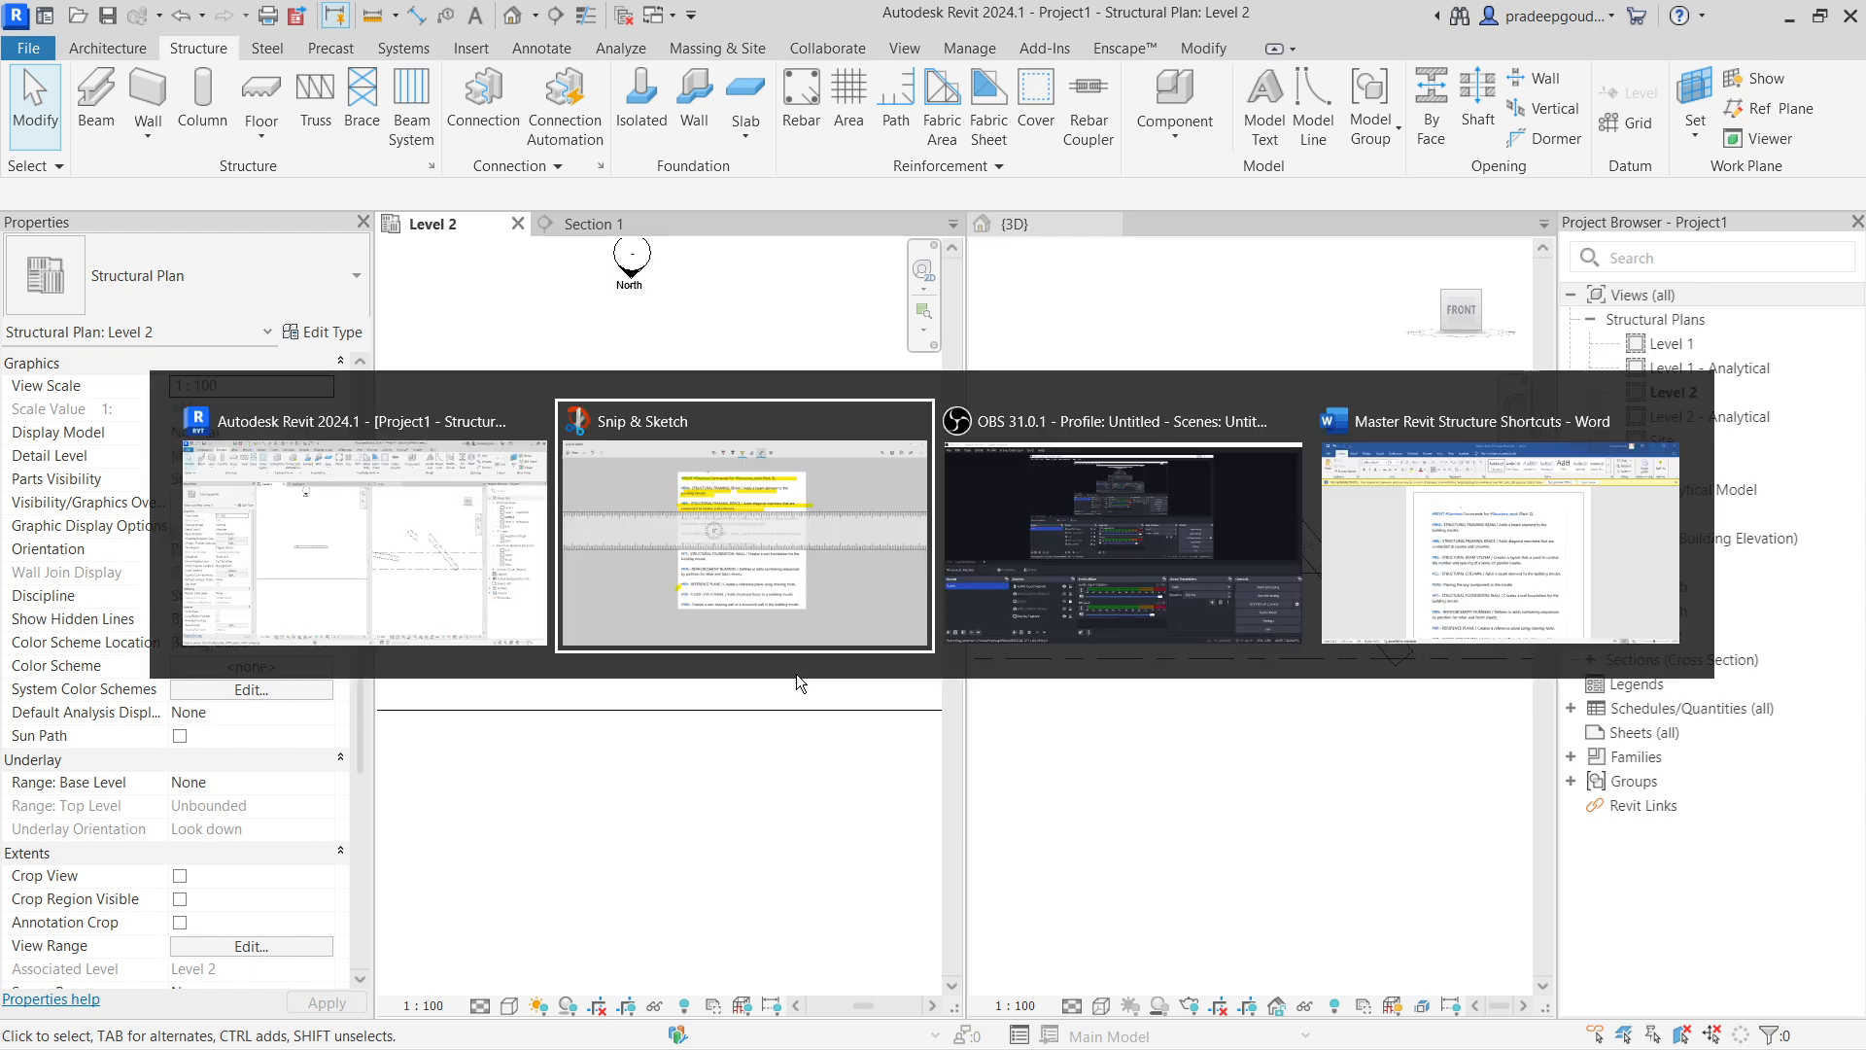
left_click_drag(821, 423, 825, 552)
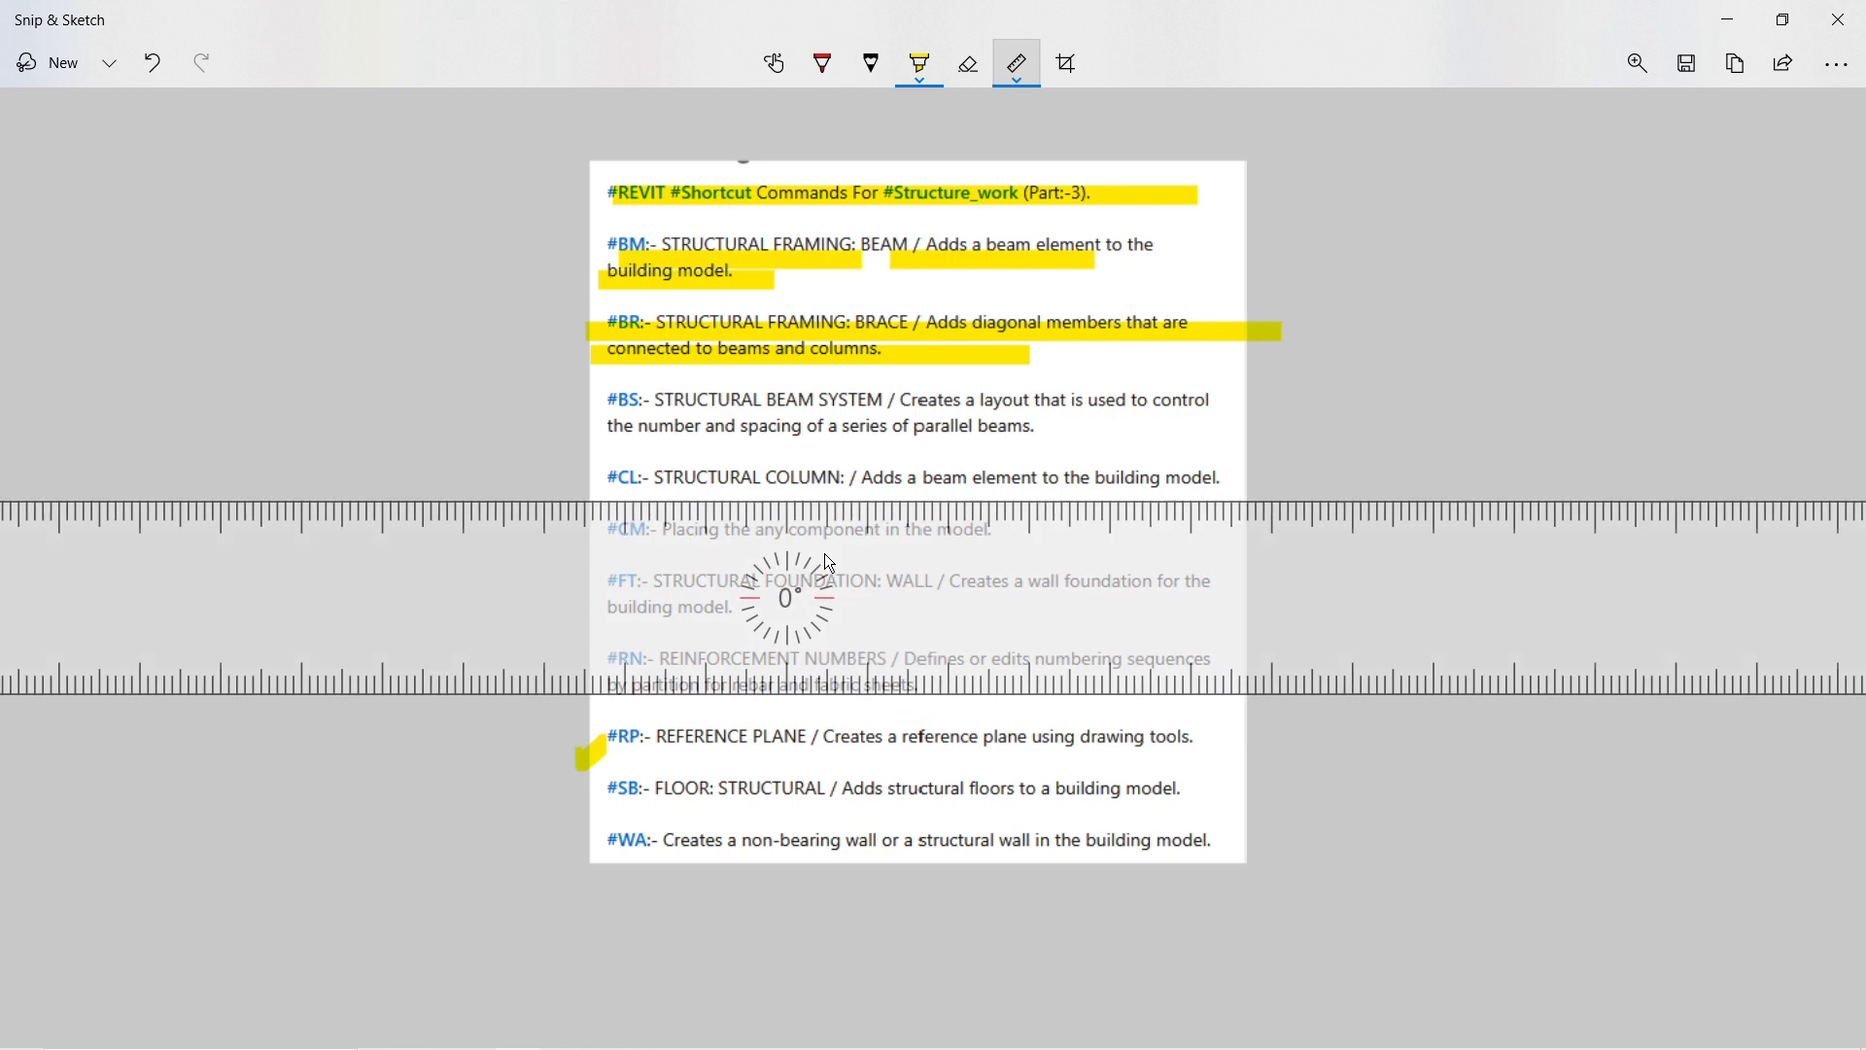